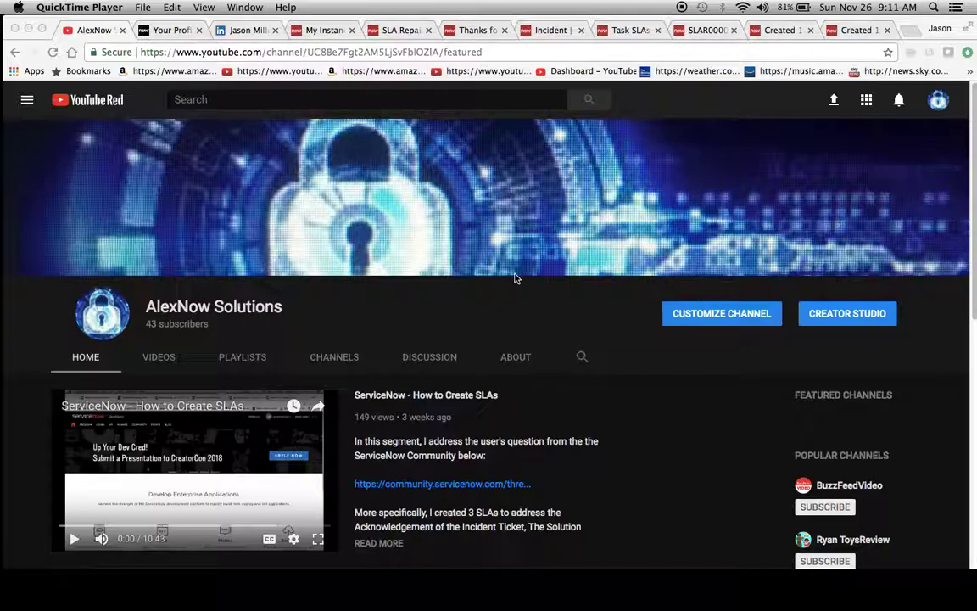
Switch from the YouTube channel to the ServiceNow Community member profile page
{"action": "left_click", "coordinate": [162, 32]}
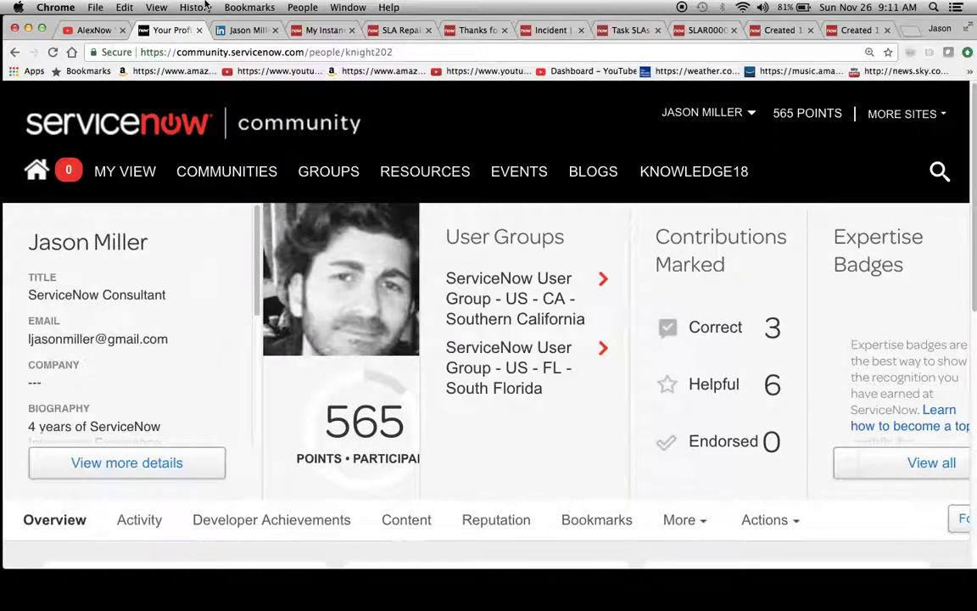
Pass through the LinkedIn profile to the My Instance page showing dev30815 online
{"action": "left_click", "coordinate": [247, 30]}
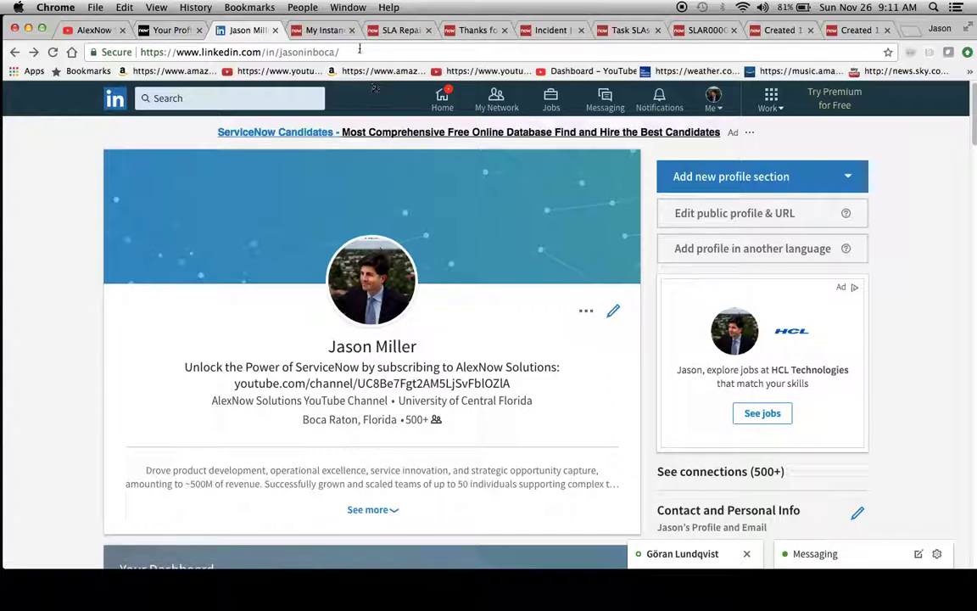
{"action": "left_click", "coordinate": [320, 32]}
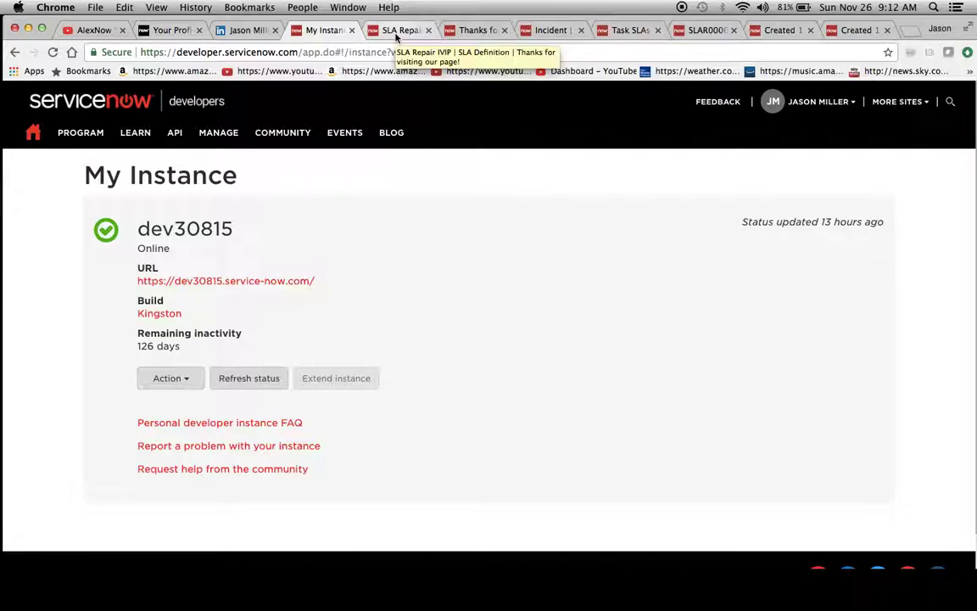
Open SLA Repair IVIP and review its Impact 2 start, empty pause, and State is Resolved stop conditions
{"action": "left_click", "coordinate": [395, 32]}
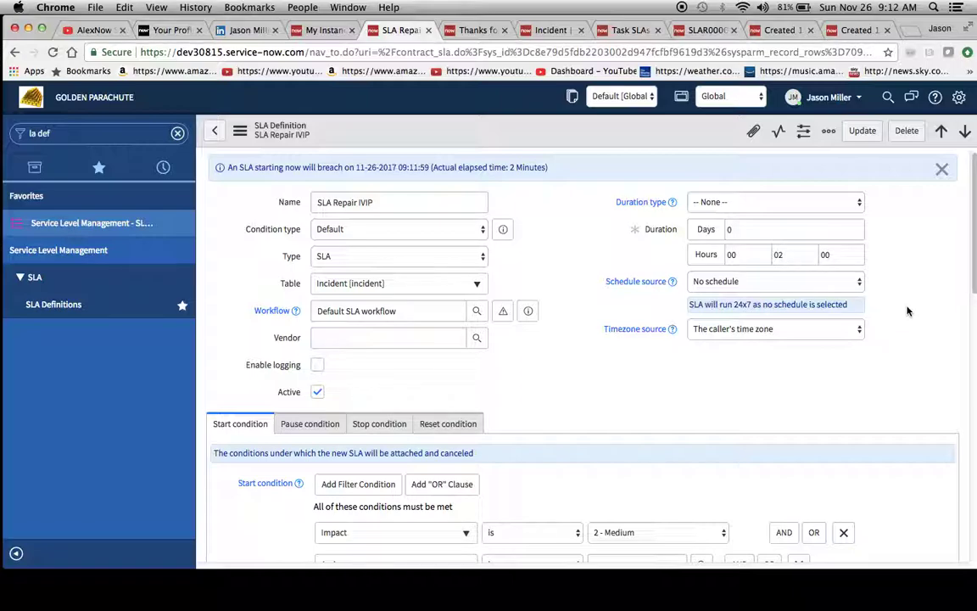
{"action": "scroll", "coordinate": [906, 312], "scroll_direction": "down", "scroll_amount": 3}
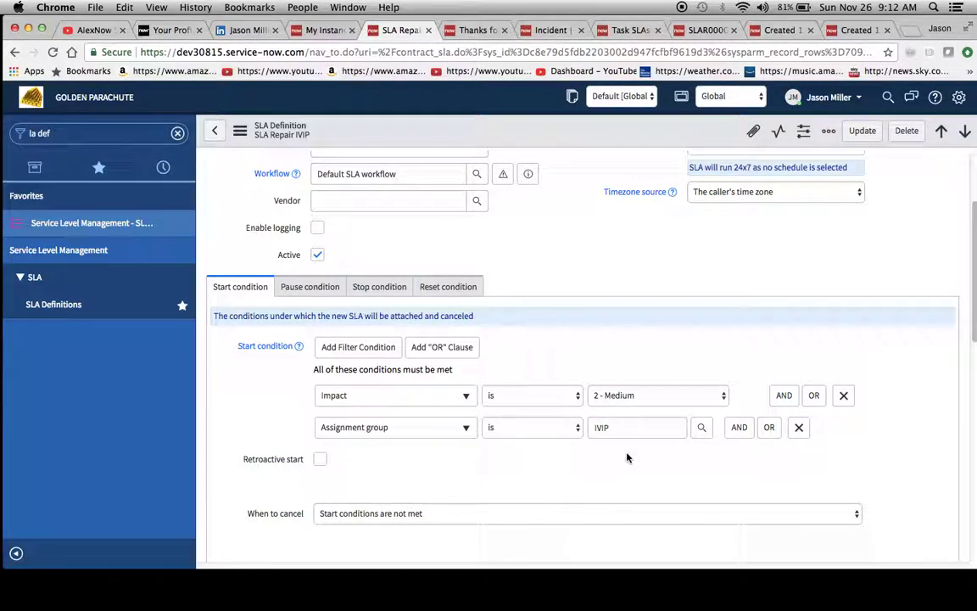
{"action": "left_click", "coordinate": [307, 290]}
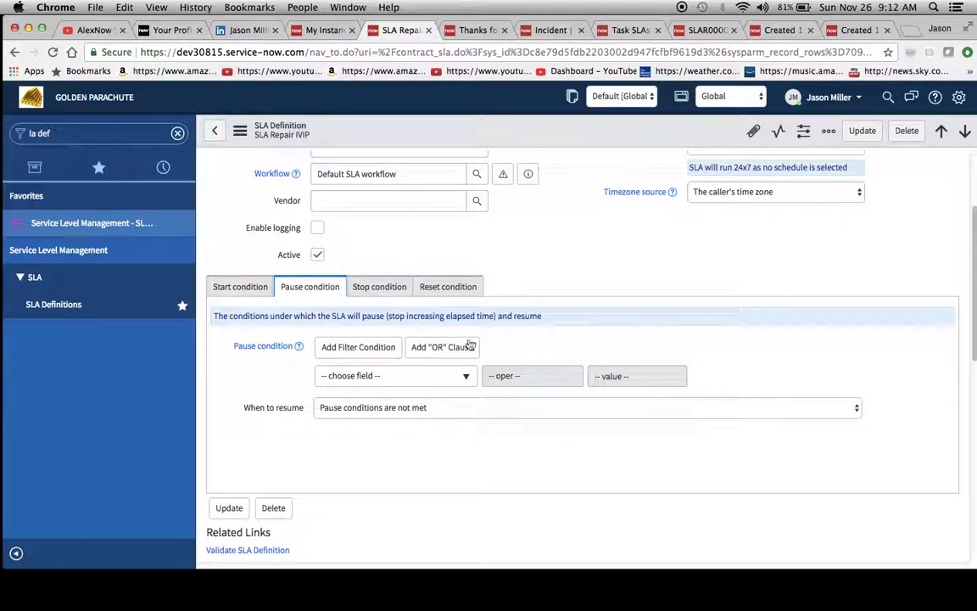
{"action": "left_click", "coordinate": [374, 297]}
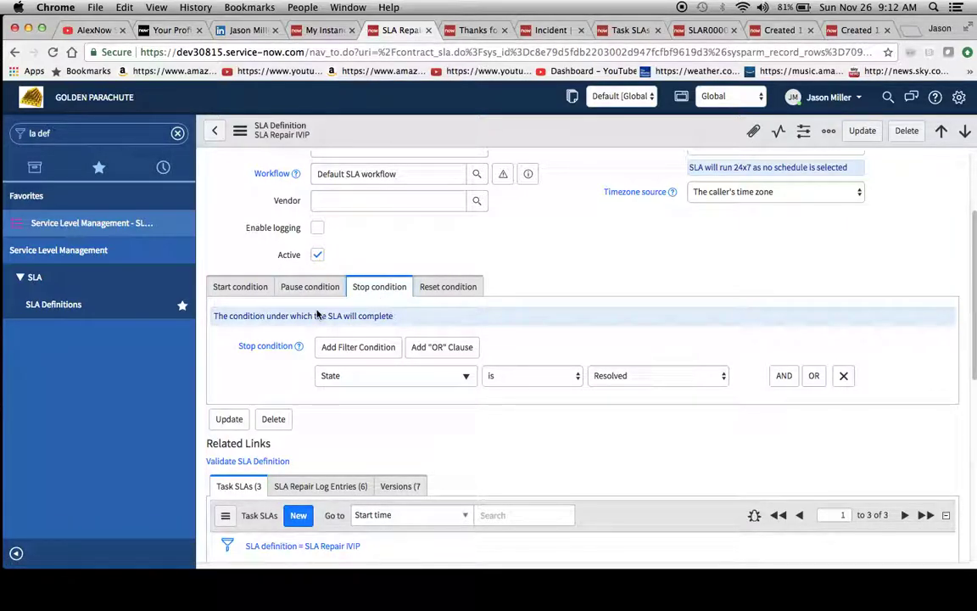
{"action": "left_click", "coordinate": [230, 287]}
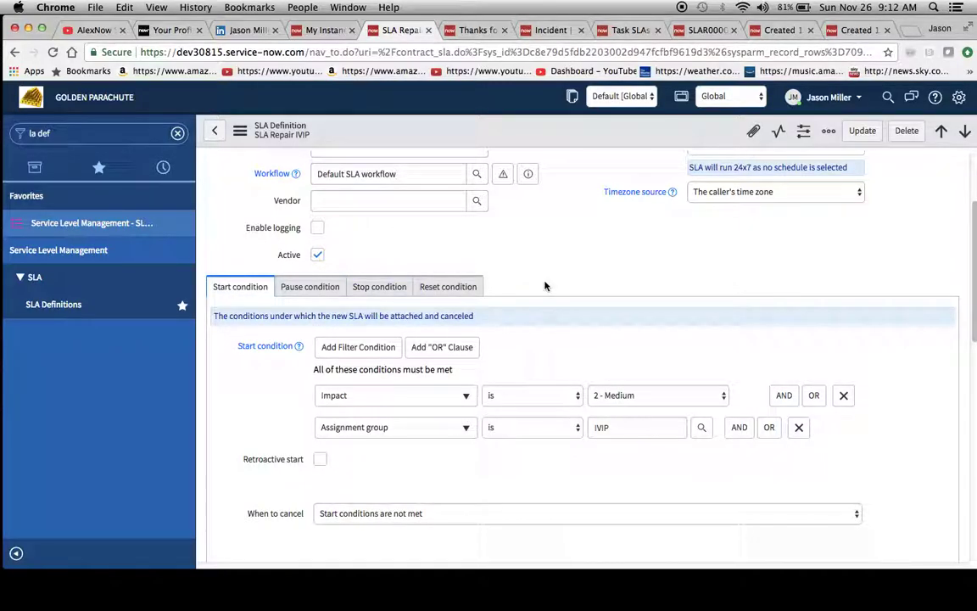
{"action": "scroll", "coordinate": [546, 286], "scroll_direction": "up", "scroll_amount": 3}
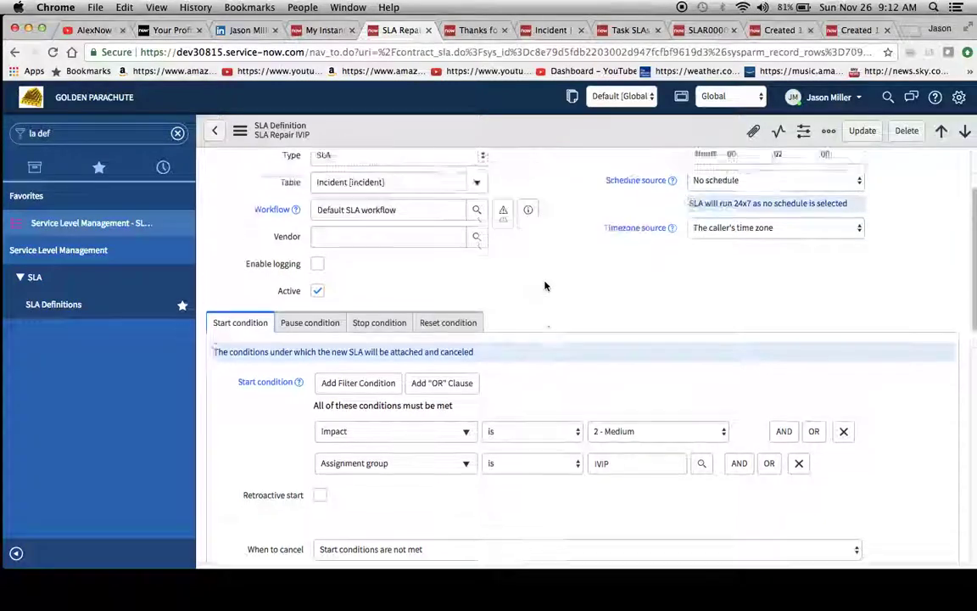
{"action": "scroll", "coordinate": [546, 286], "scroll_direction": "down", "scroll_amount": 1}
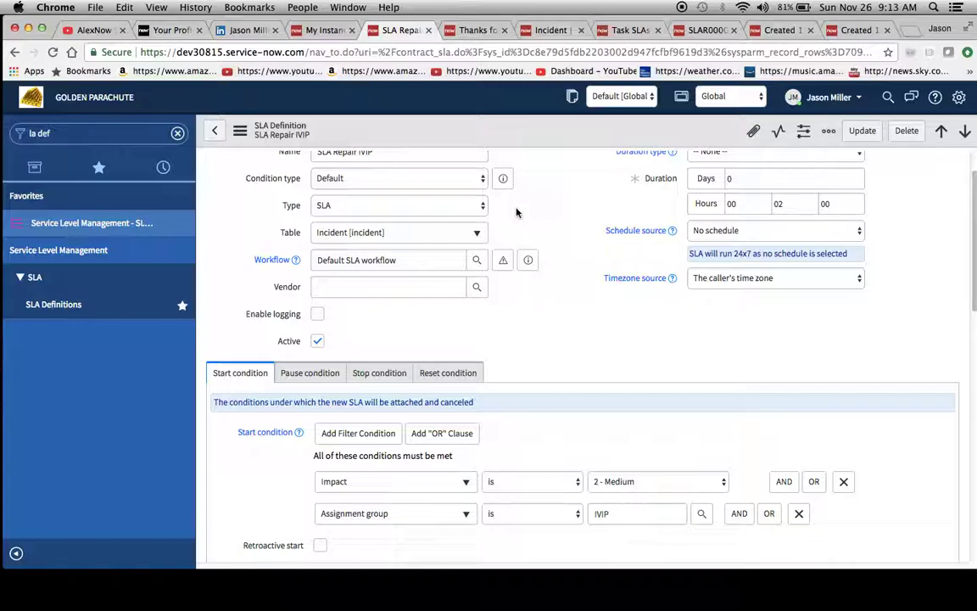
{"action": "scroll", "coordinate": [516, 212], "scroll_direction": "up", "scroll_amount": 2}
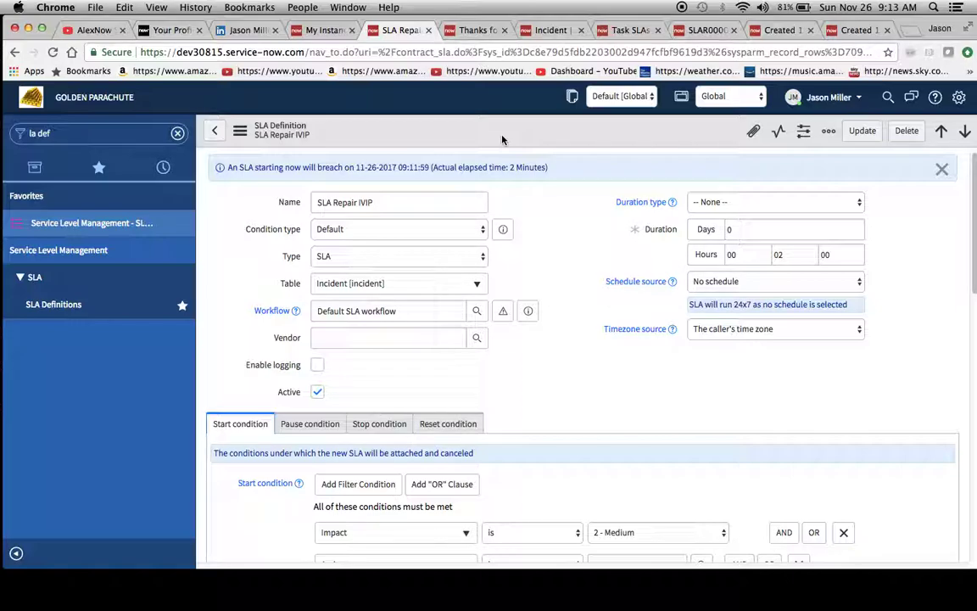
Open SLA Repair Properties, showing repair enabled with the Default SLA Repair workflow
{"action": "left_click", "coordinate": [480, 31]}
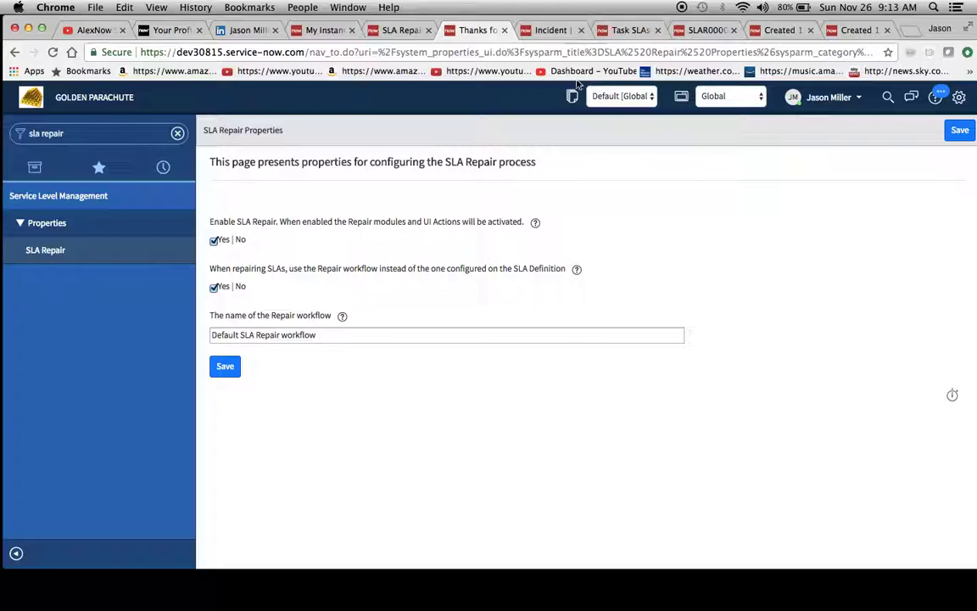
Filter Task SLAs to incident INC0011108's single record, then return to SLA Repair Properties
{"action": "left_click", "coordinate": [606, 30]}
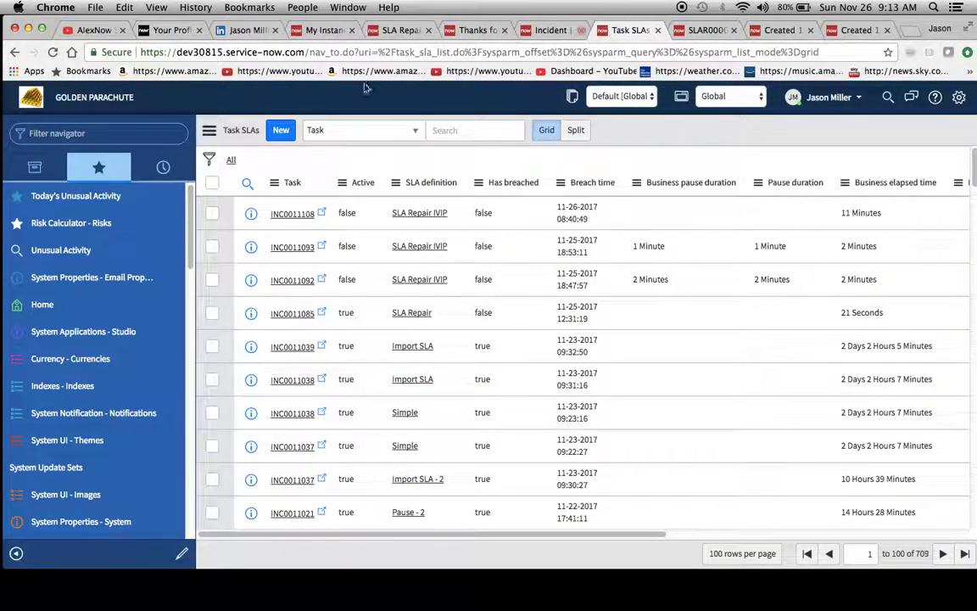
{"action": "right_click", "coordinate": [300, 217]}
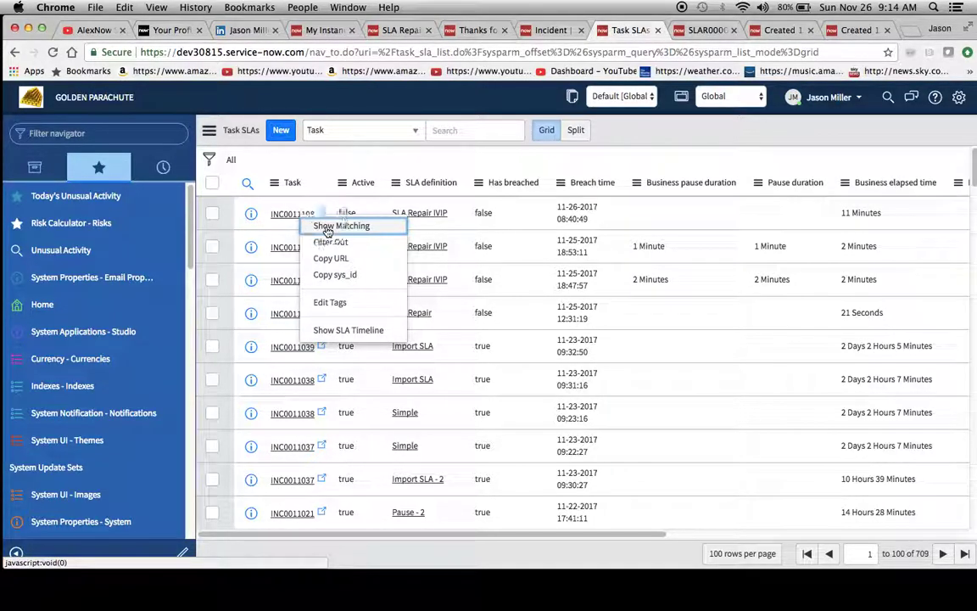
{"action": "left_click", "coordinate": [333, 226]}
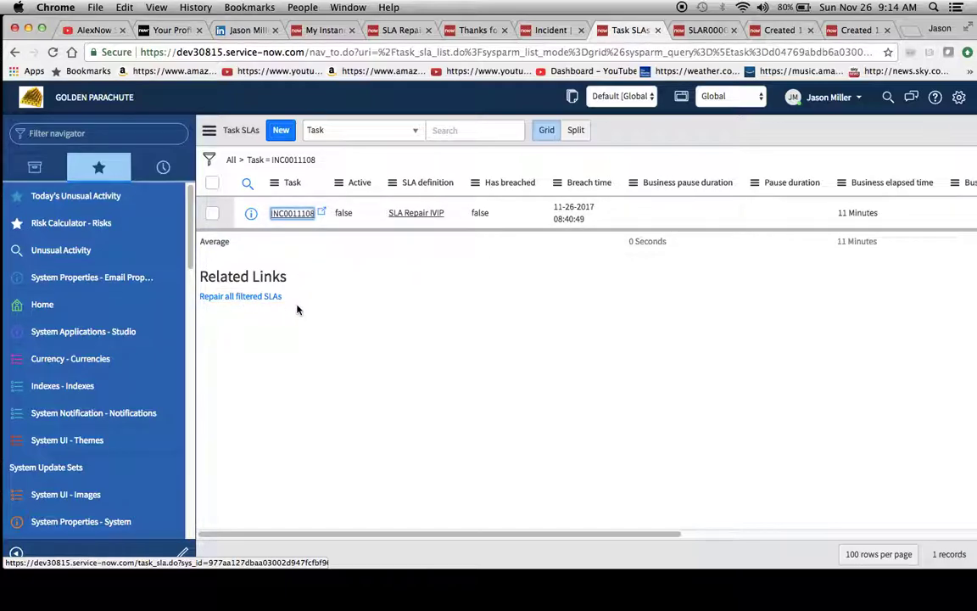
{"action": "left_click", "coordinate": [465, 29]}
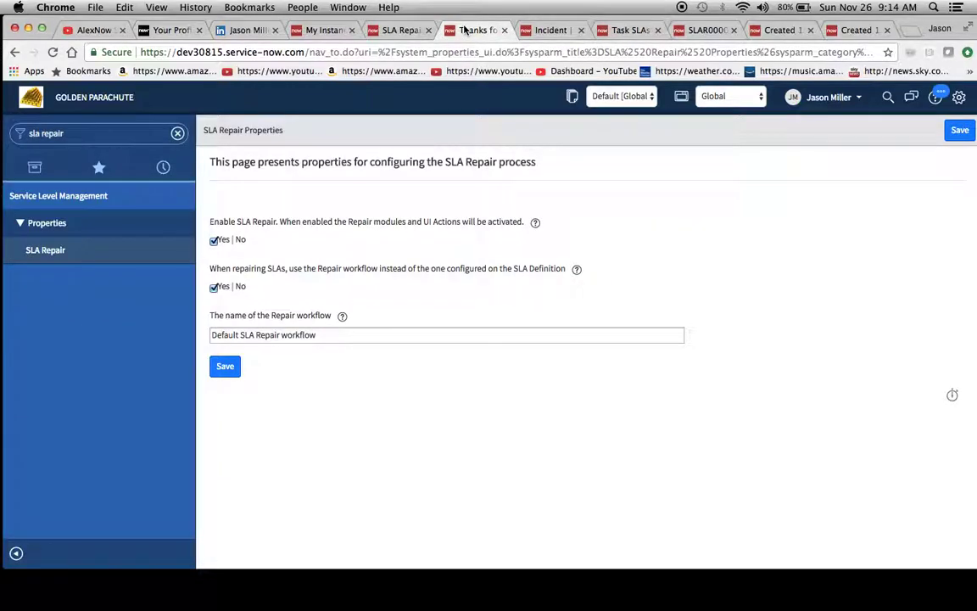
Copy incident INC0011108 and save the copy as new incident INC0011110
{"action": "left_click", "coordinate": [553, 31]}
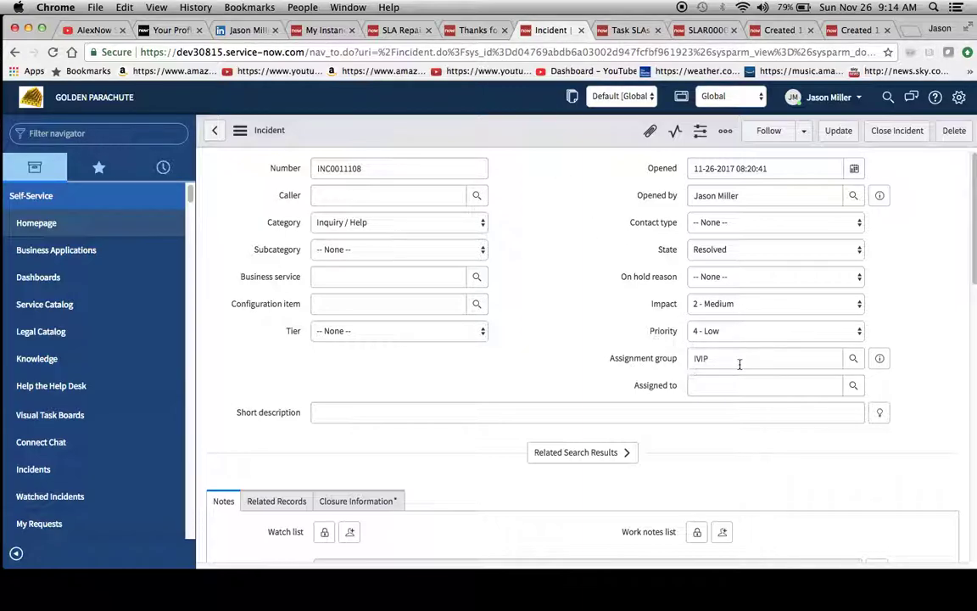
{"action": "left_click", "coordinate": [240, 131]}
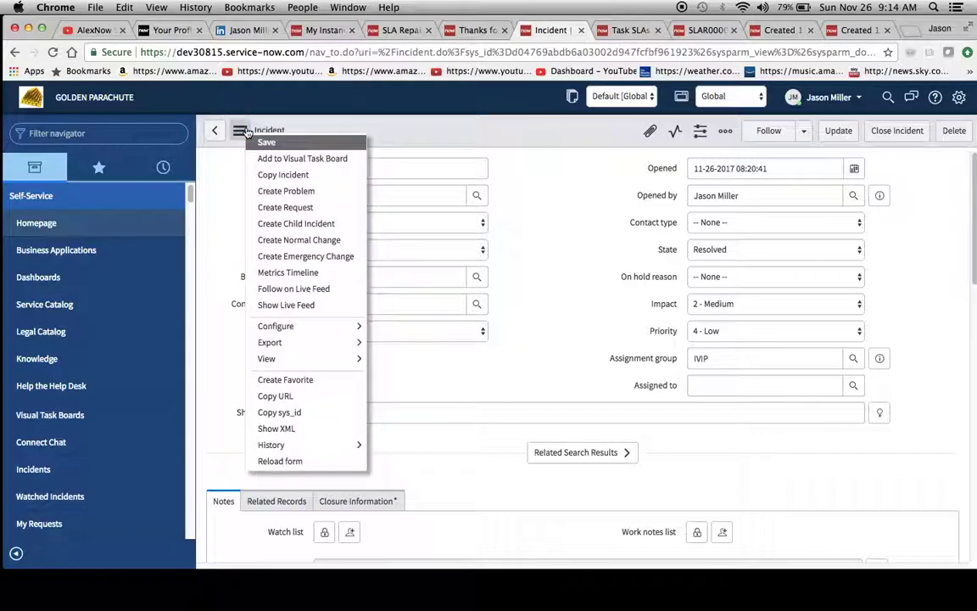
{"action": "left_click", "coordinate": [293, 177]}
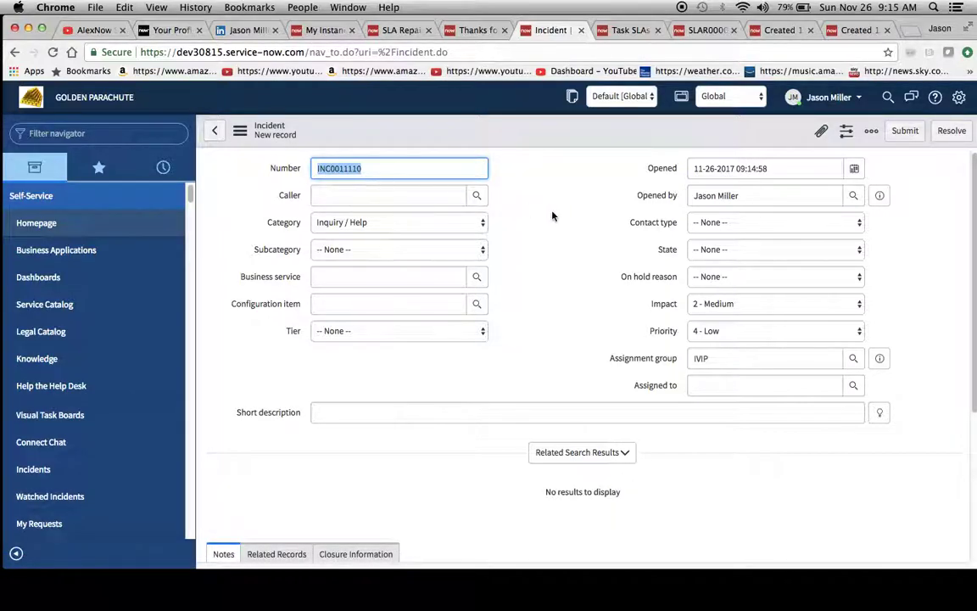
{"action": "left_click", "coordinate": [552, 216]}
{"action": "left_click", "coordinate": [240, 129]}
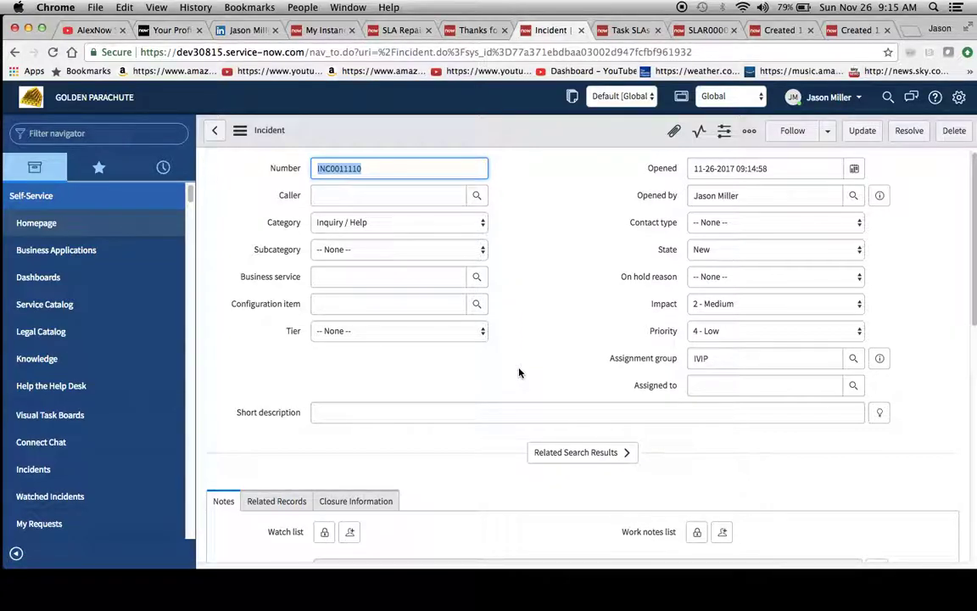
{"action": "scroll", "coordinate": [519, 372], "scroll_direction": "down", "scroll_amount": 10}
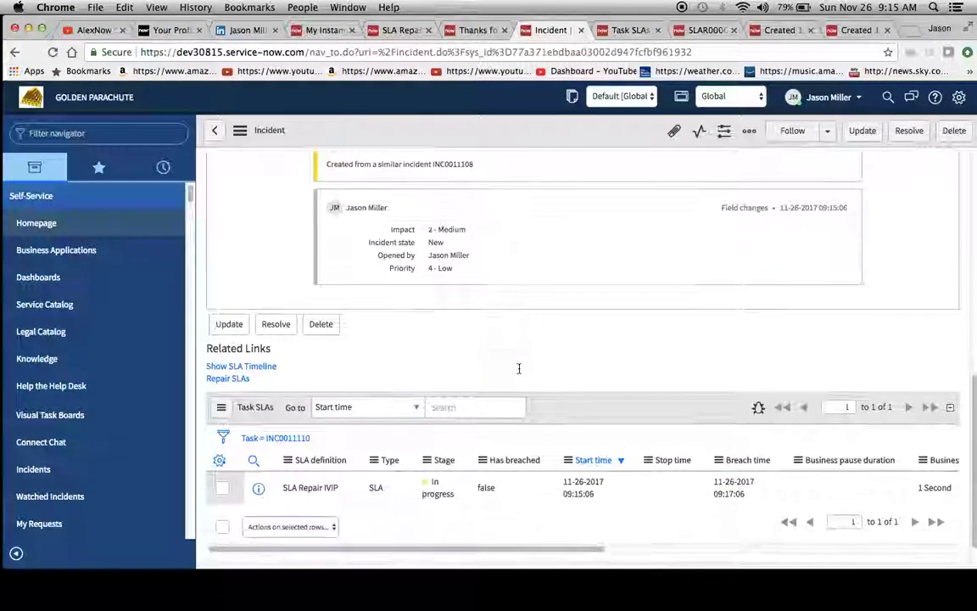
{"action": "scroll", "coordinate": [520, 368], "scroll_direction": "down", "scroll_amount": 1}
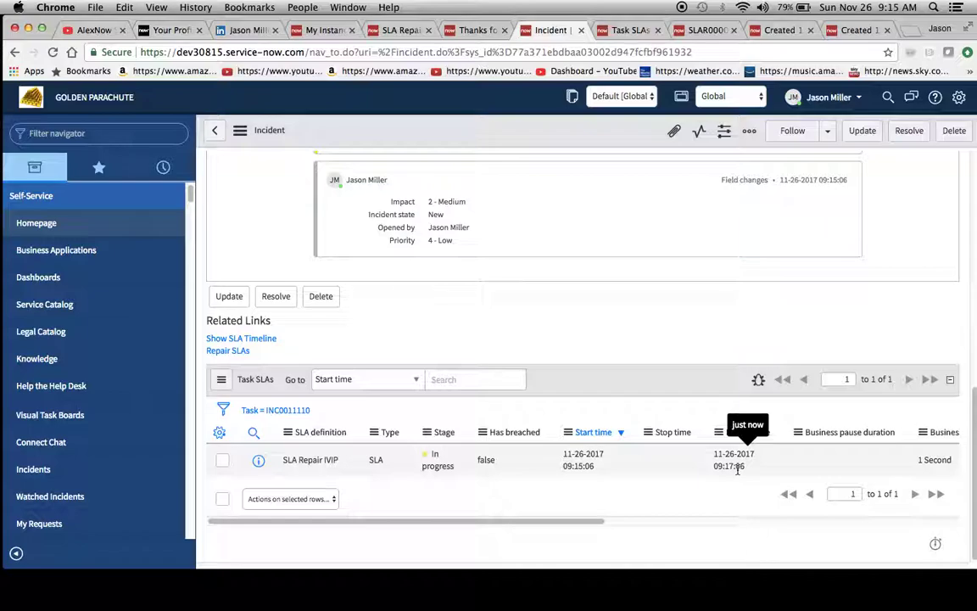
{"action": "scroll", "coordinate": [582, 382], "scroll_direction": "up", "scroll_amount": 1}
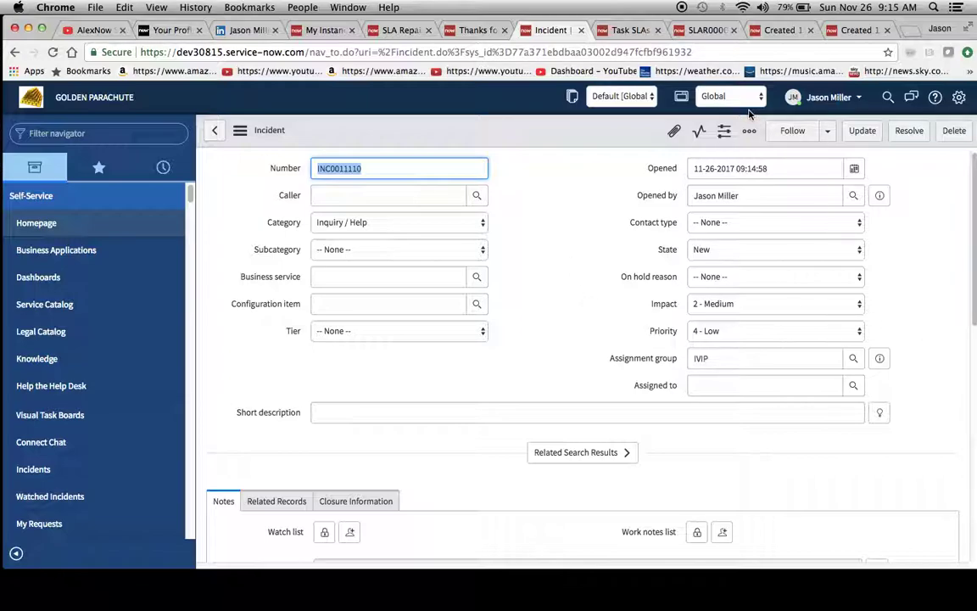
List all task SLAs to find INC0011110's active SLA Repair IVIP record, then return to the incident
{"action": "left_click", "coordinate": [623, 30]}
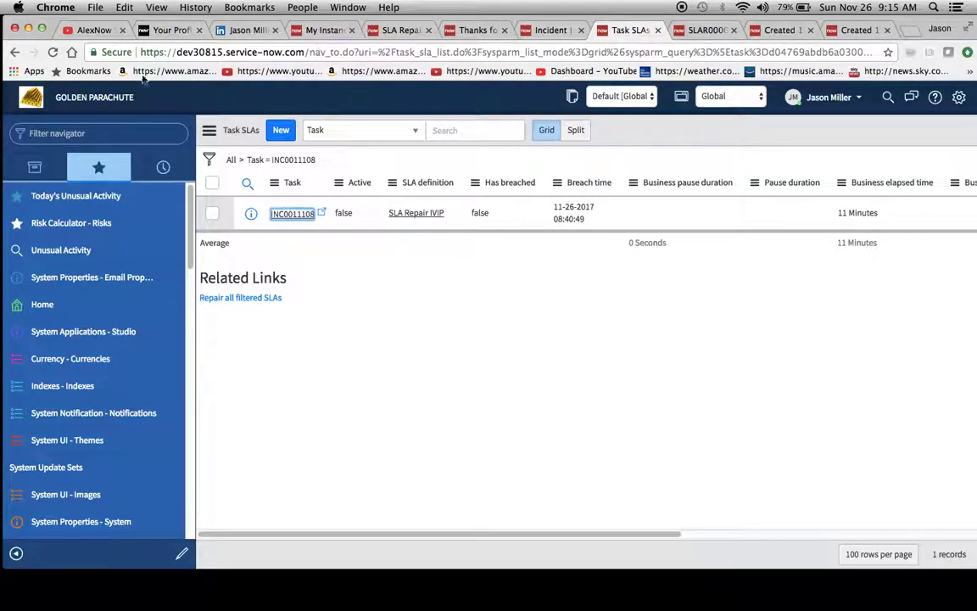
{"action": "left_click", "coordinate": [230, 162]}
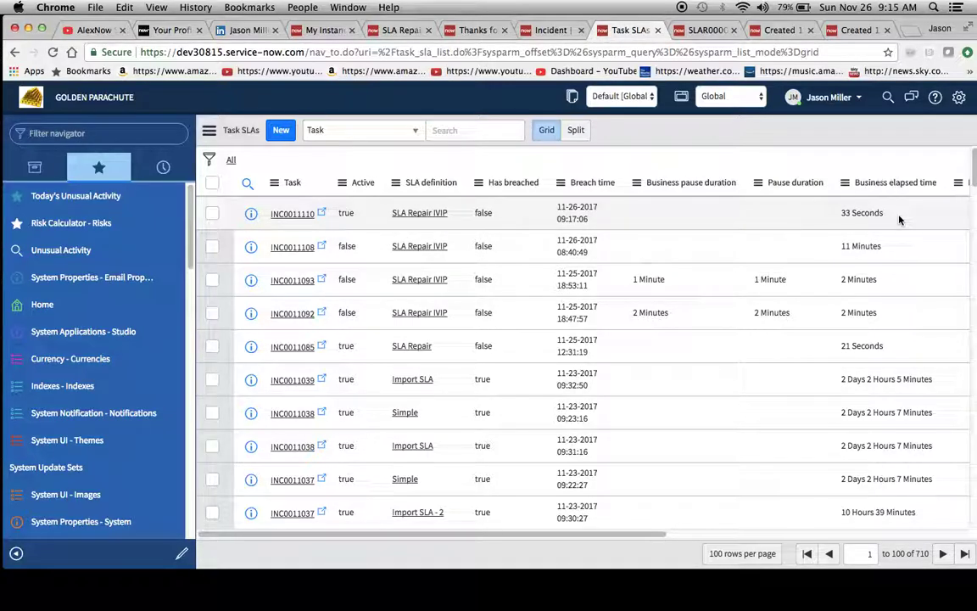
{"action": "scroll", "coordinate": [900, 220], "scroll_direction": "right", "scroll_amount": 5}
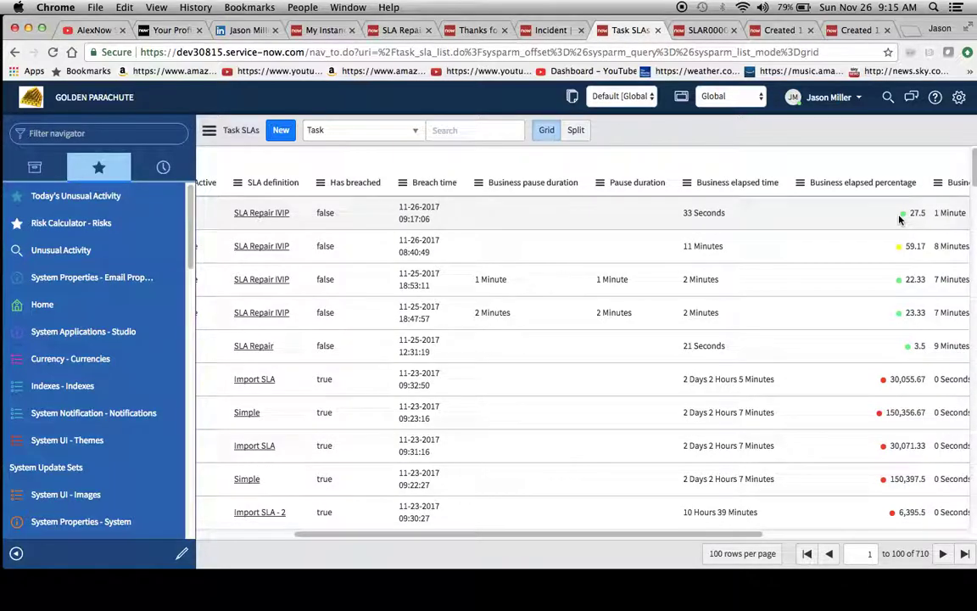
{"action": "scroll", "coordinate": [900, 220], "scroll_direction": "left", "scroll_amount": 3}
{"action": "scroll", "coordinate": [900, 220], "scroll_direction": "left", "scroll_amount": 3}
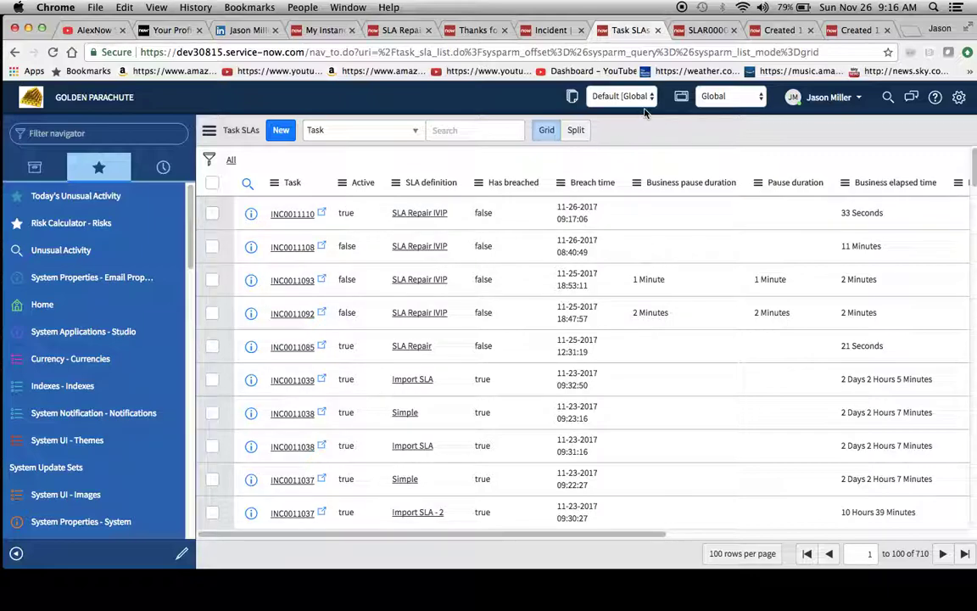
{"action": "left_click", "coordinate": [544, 32]}
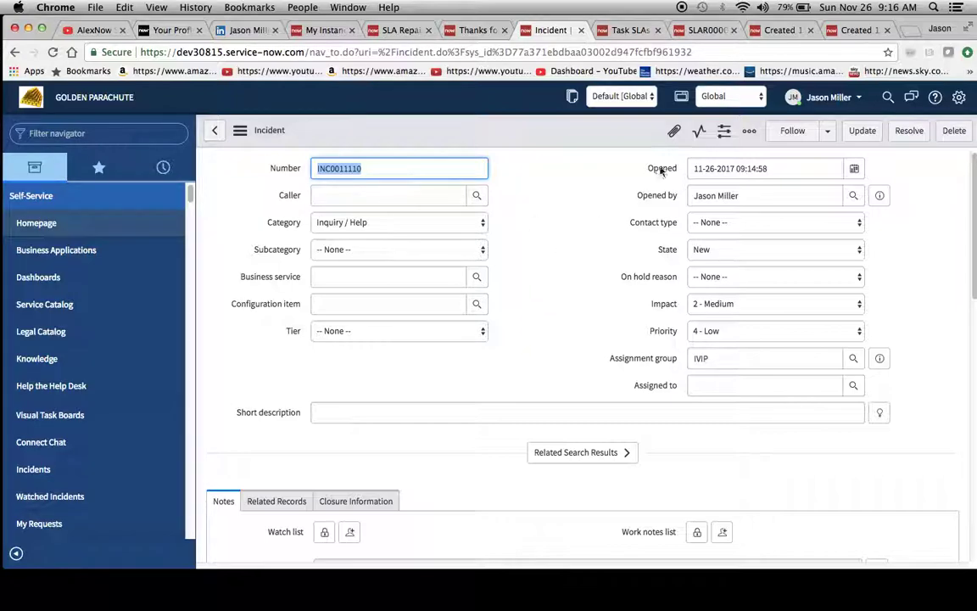
{"action": "left_click", "coordinate": [402, 32]}
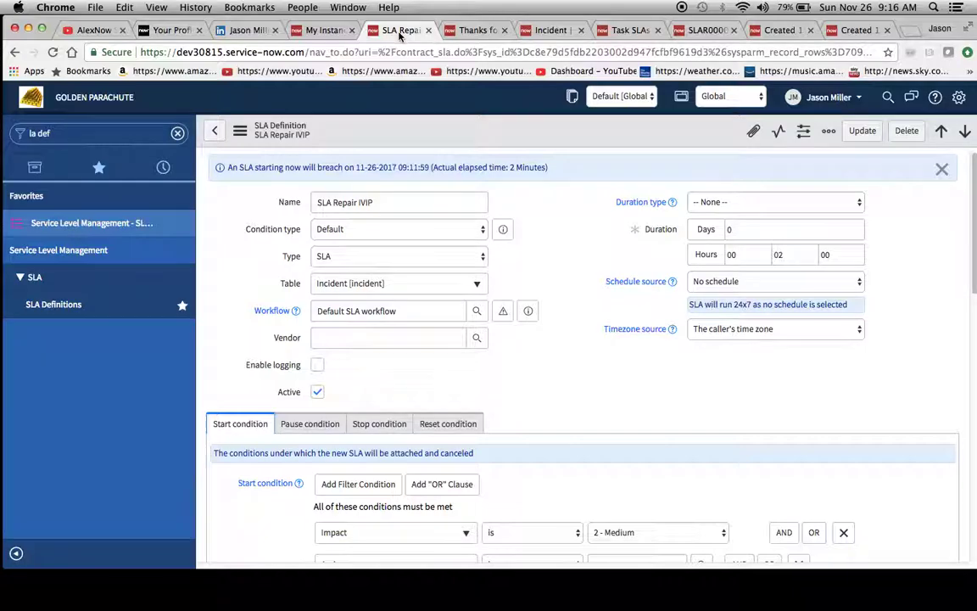
{"action": "scroll", "coordinate": [507, 363], "scroll_direction": "down", "scroll_amount": 3}
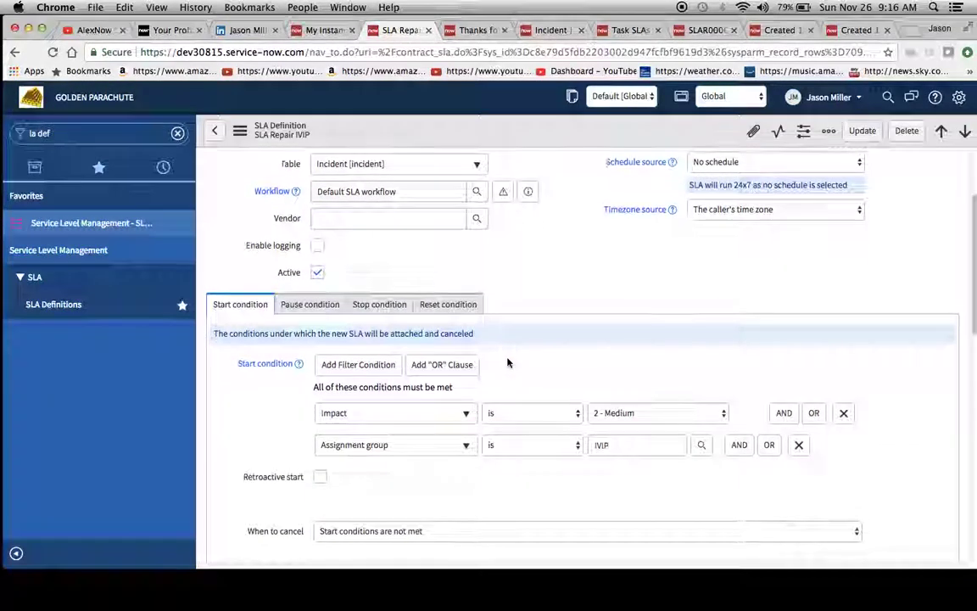
{"action": "left_click", "coordinate": [316, 310]}
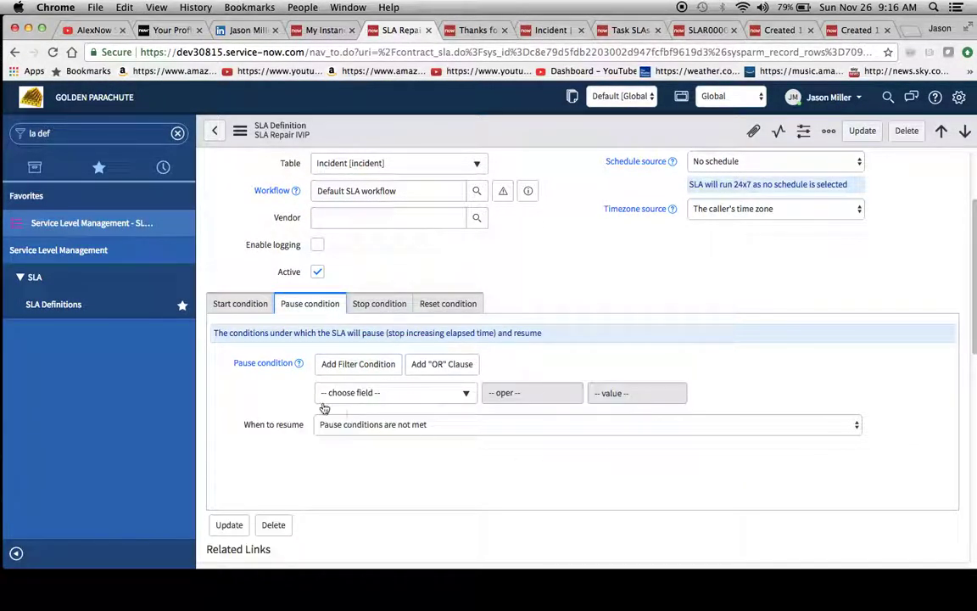
{"action": "left_click", "coordinate": [413, 394]}
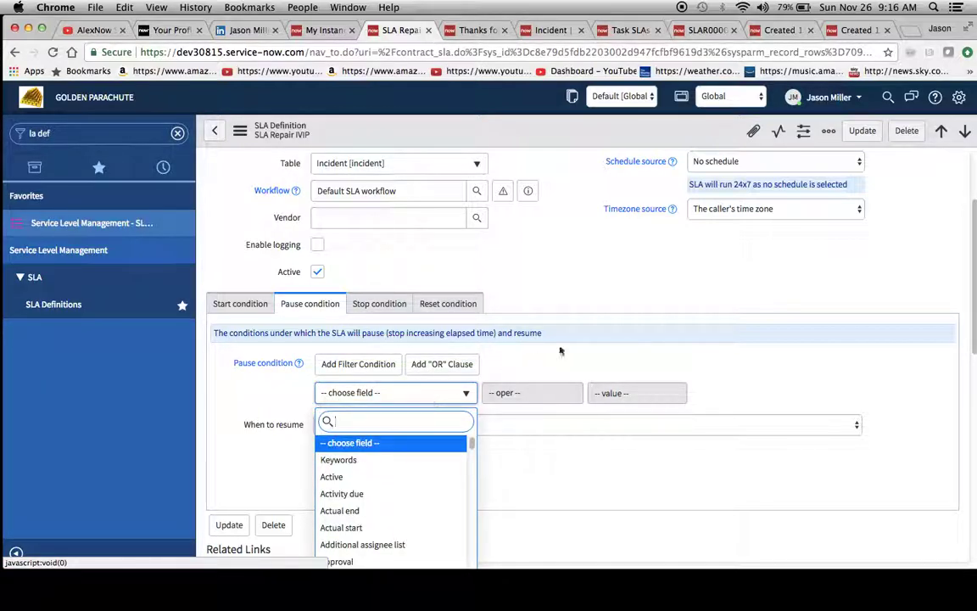
{"action": "left_click", "coordinate": [573, 298]}
{"action": "scroll", "coordinate": [574, 298], "scroll_direction": "up", "scroll_amount": 3}
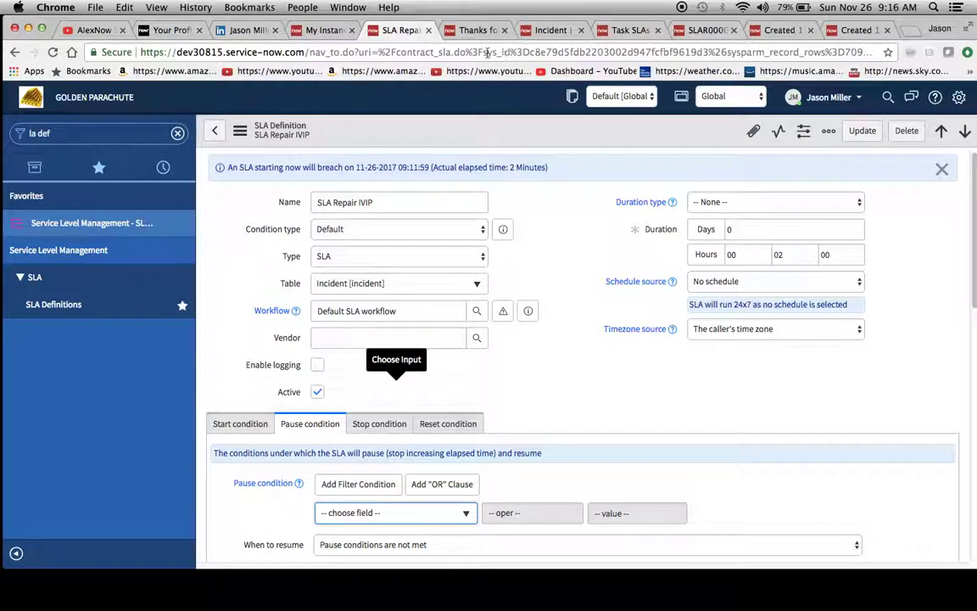
{"action": "left_click", "coordinate": [473, 30]}
Reload incident INC0011110's form and review its Task SLAs related list
{"action": "left_click", "coordinate": [552, 30]}
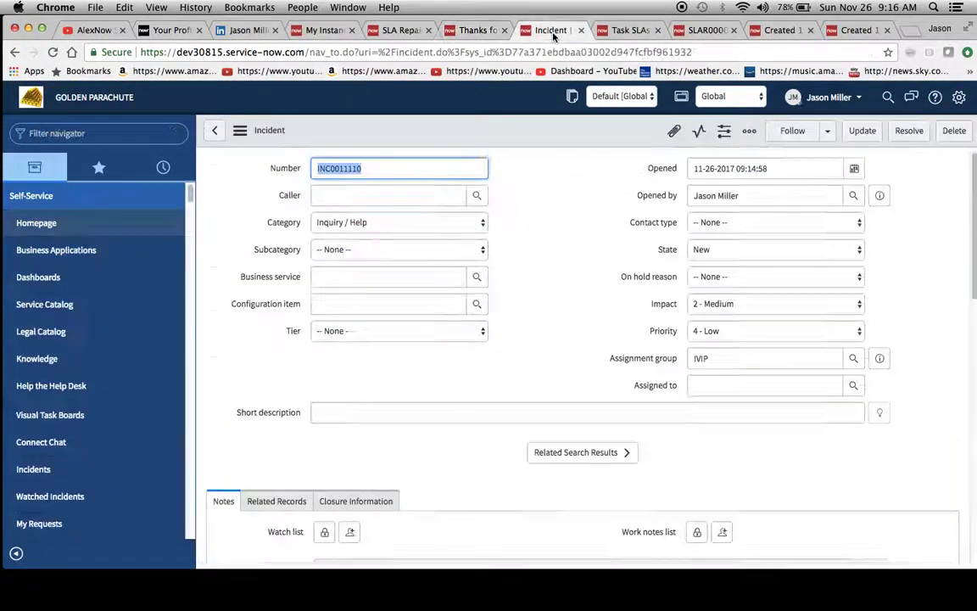
{"action": "right_click", "coordinate": [540, 134]}
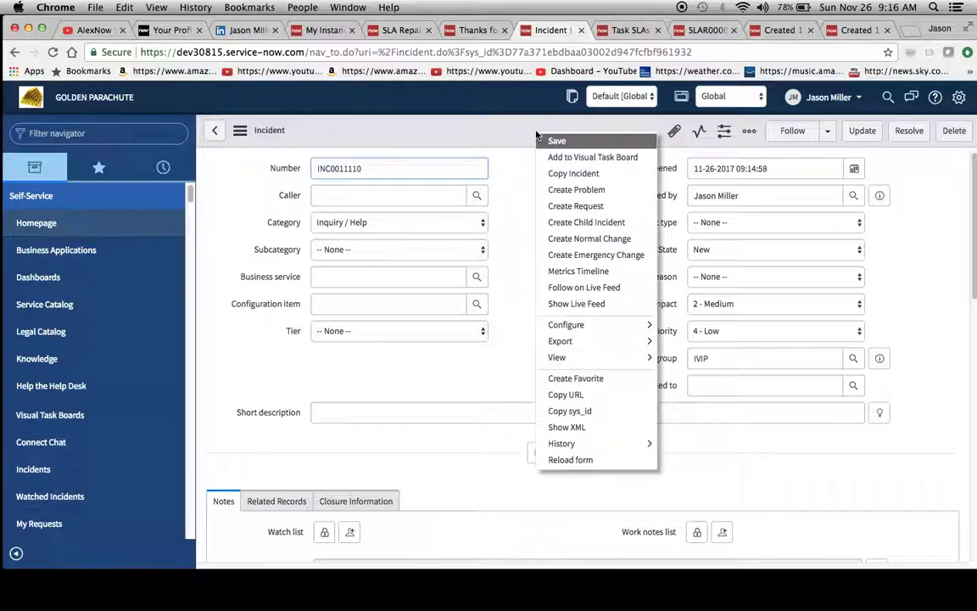
{"action": "left_click", "coordinate": [569, 460]}
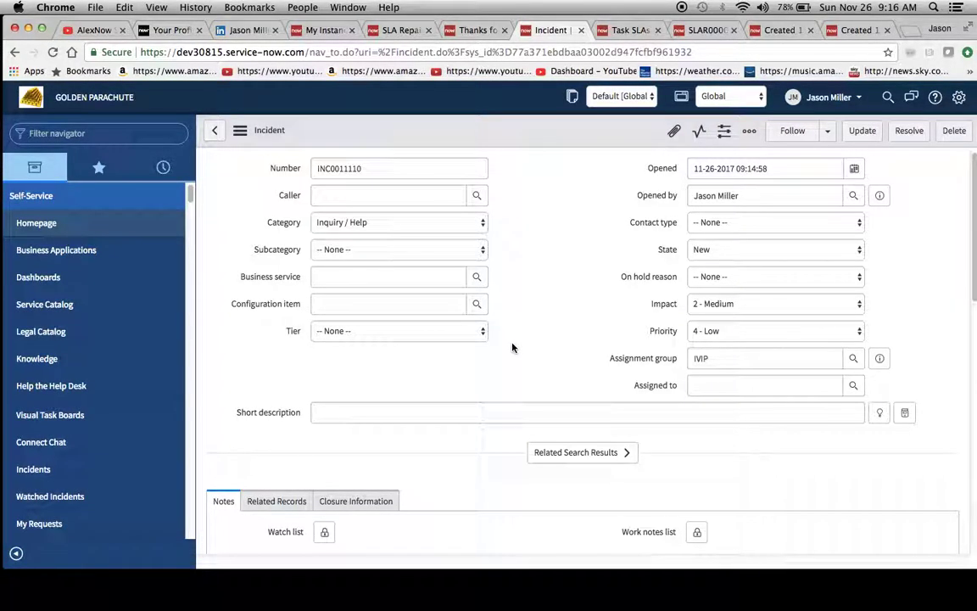
{"action": "scroll", "coordinate": [512, 347], "scroll_direction": "down", "scroll_amount": 10}
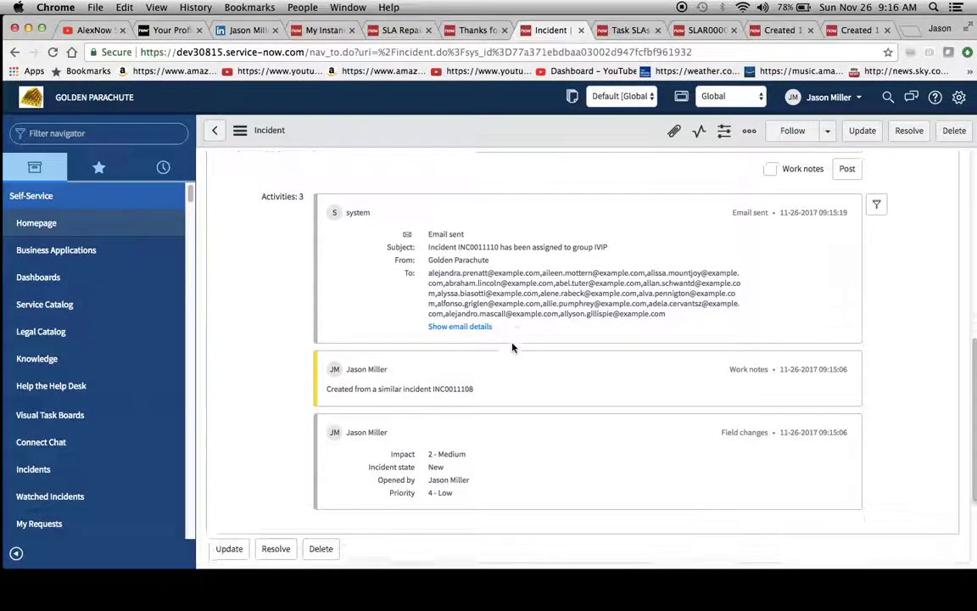
{"action": "scroll", "coordinate": [512, 347], "scroll_direction": "down", "scroll_amount": 5}
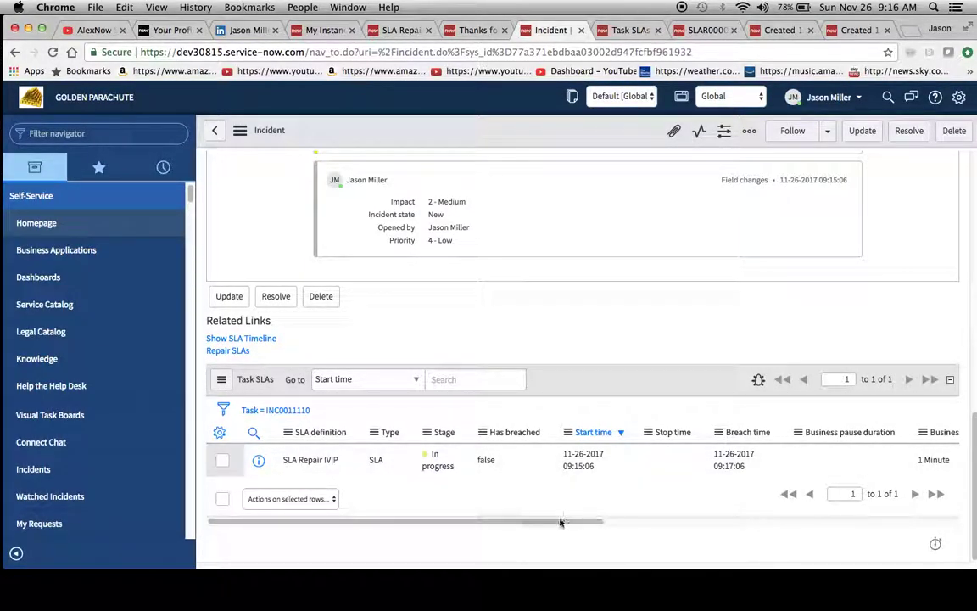
{"action": "left_click_drag", "start_coordinate": [561, 521], "coordinate": [320, 550]}
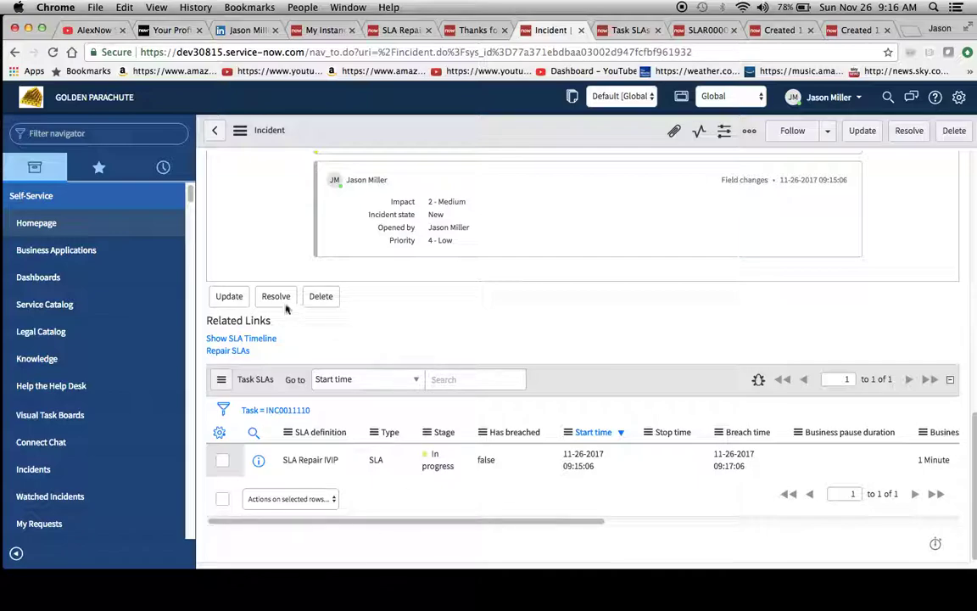
{"action": "scroll", "coordinate": [402, 289], "scroll_direction": "up", "scroll_amount": 10}
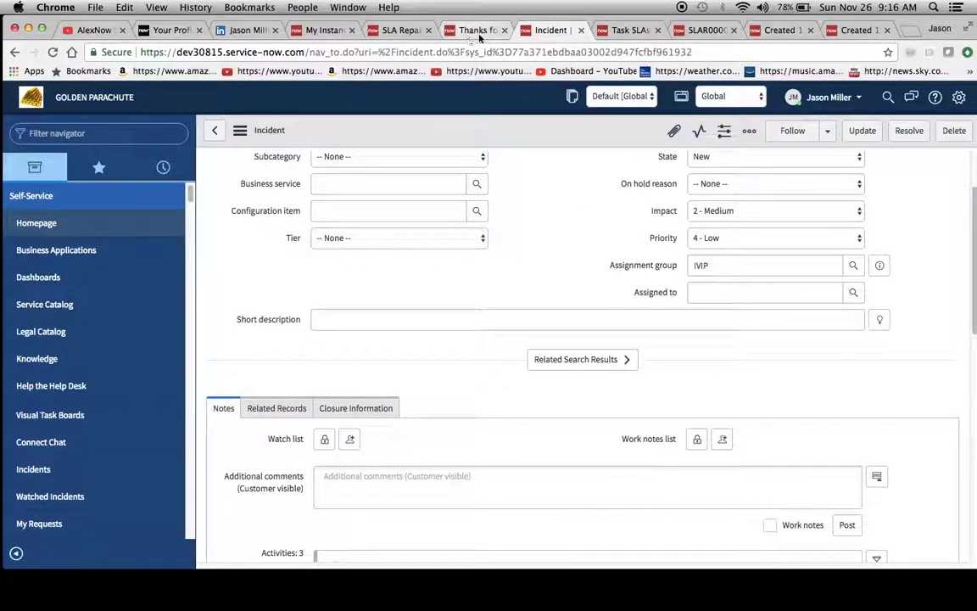
Change the SLA Repair IVIP duration minutes from 02 to 20
{"action": "left_click", "coordinate": [400, 30]}
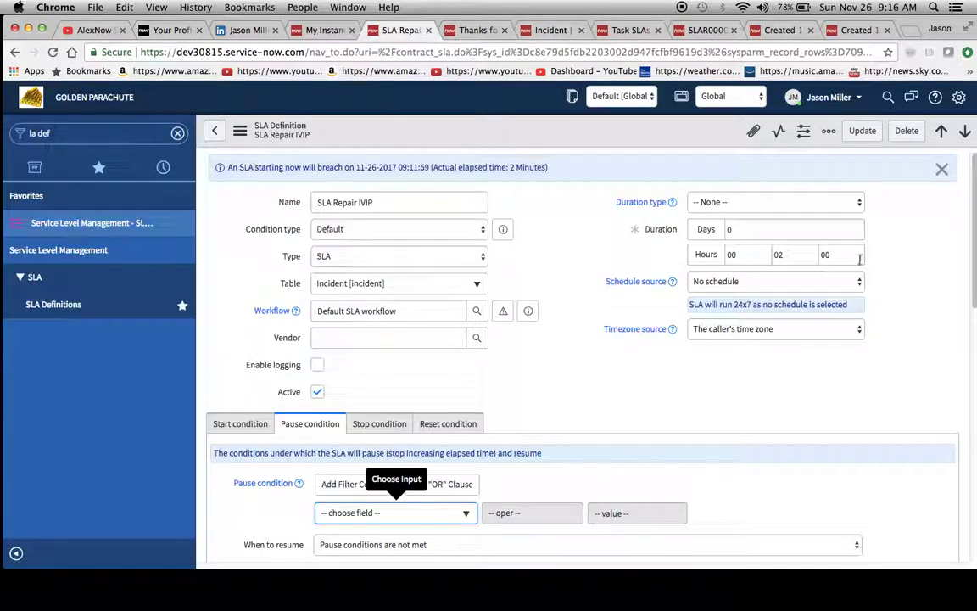
{"action": "double_click", "coordinate": [767, 255]}
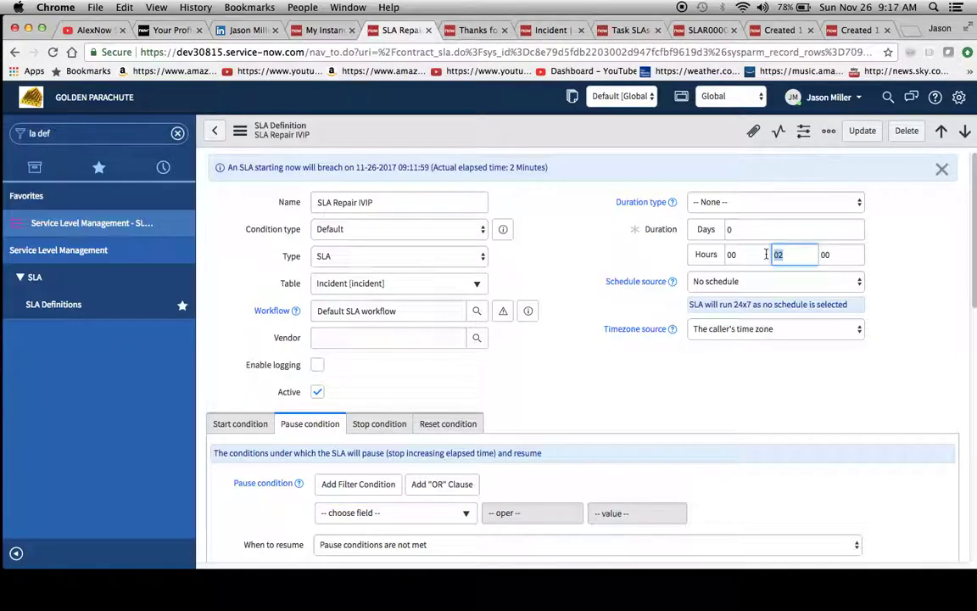
{"action": "left_click", "coordinate": [496, 195]}
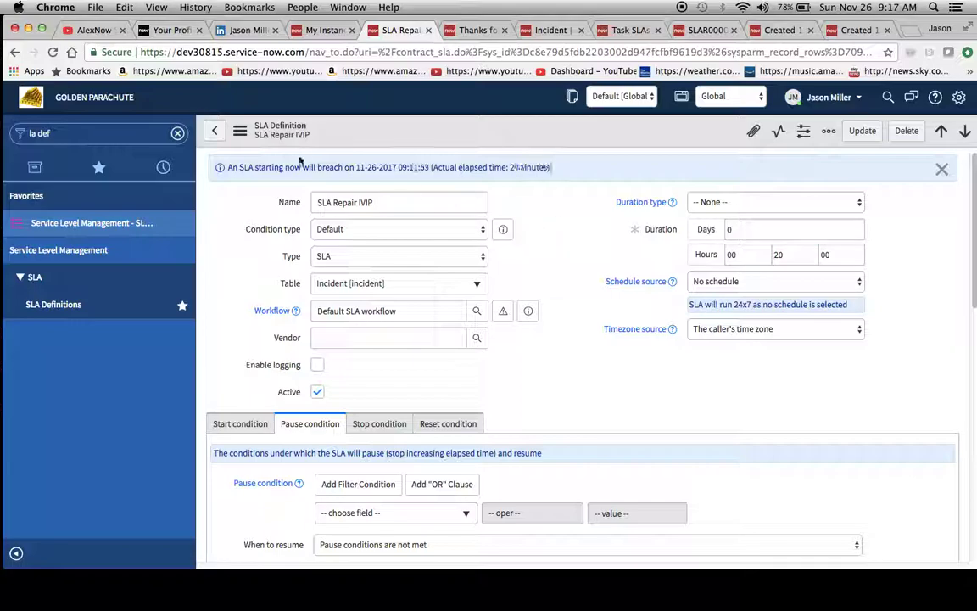
{"action": "left_click", "coordinate": [240, 133]}
Save the 20-minute SLA definition and reload incident INC0011110's form
{"action": "left_click", "coordinate": [254, 142]}
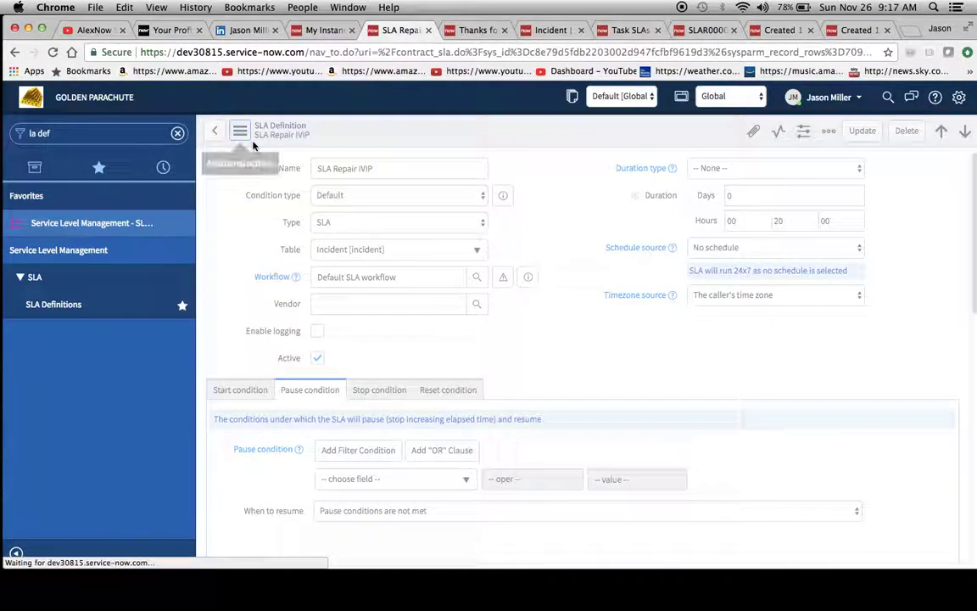
{"action": "left_click", "coordinate": [548, 30]}
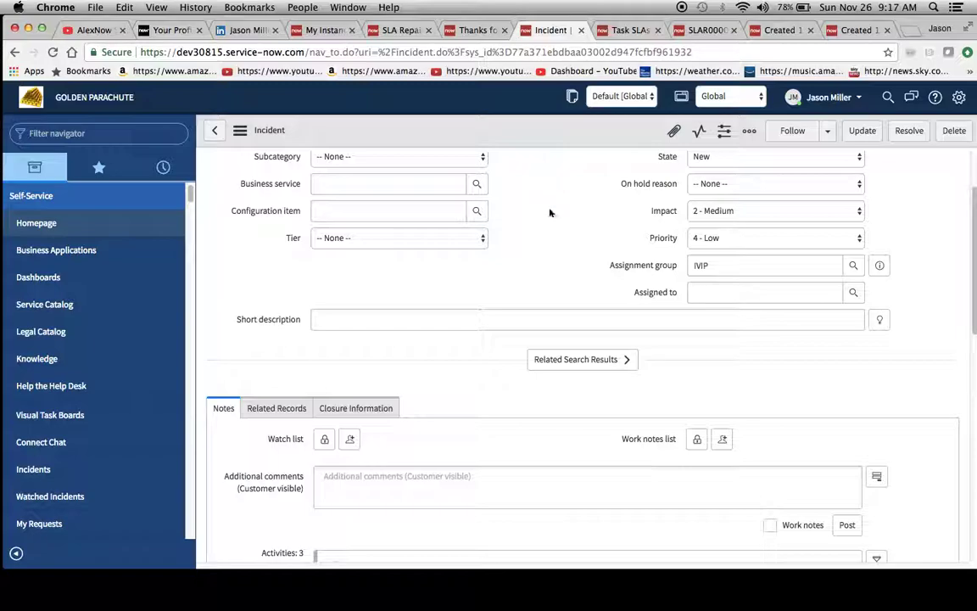
{"action": "scroll", "coordinate": [560, 198], "scroll_direction": "up", "scroll_amount": 2}
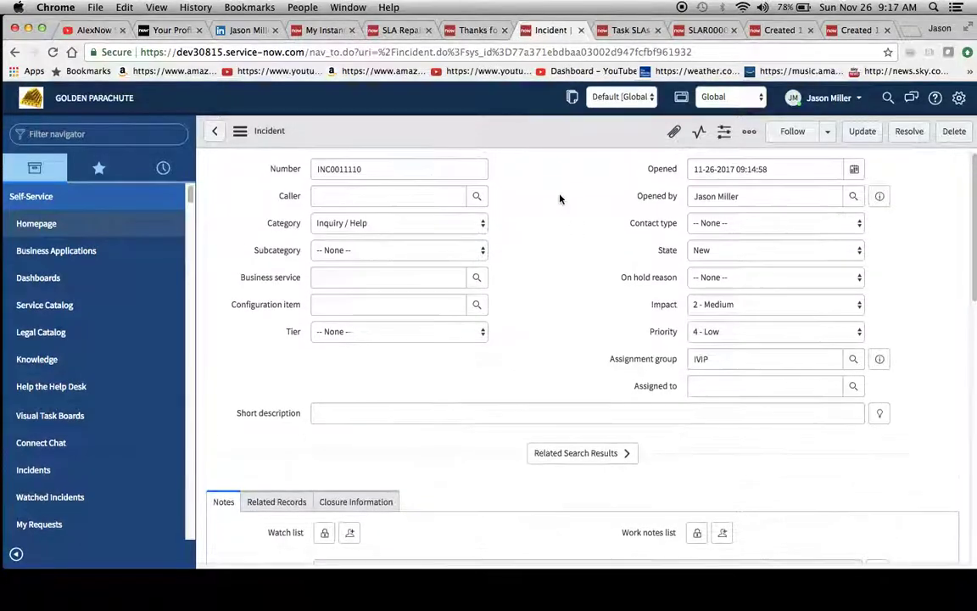
{"action": "right_click", "coordinate": [556, 146]}
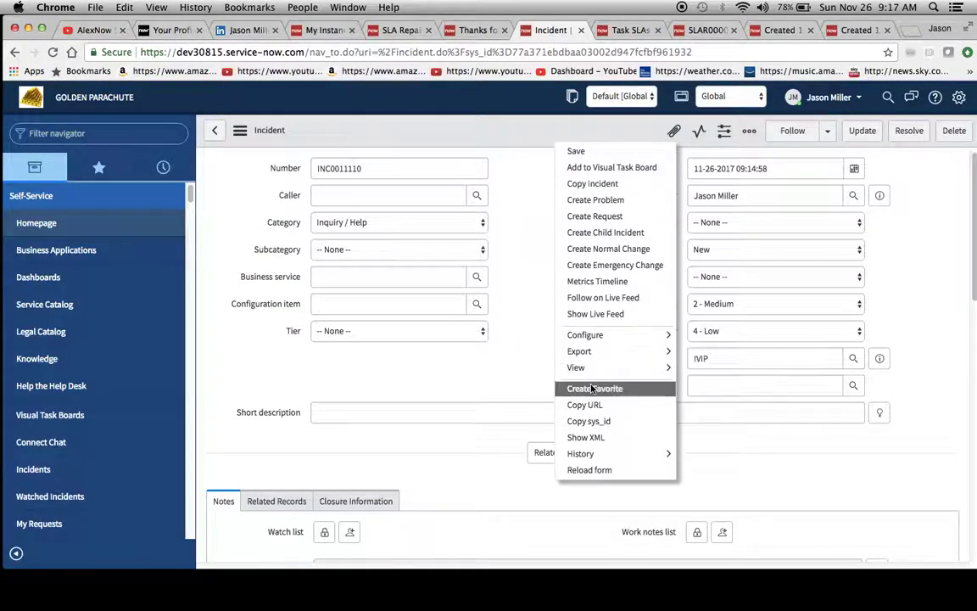
{"action": "left_click", "coordinate": [593, 470]}
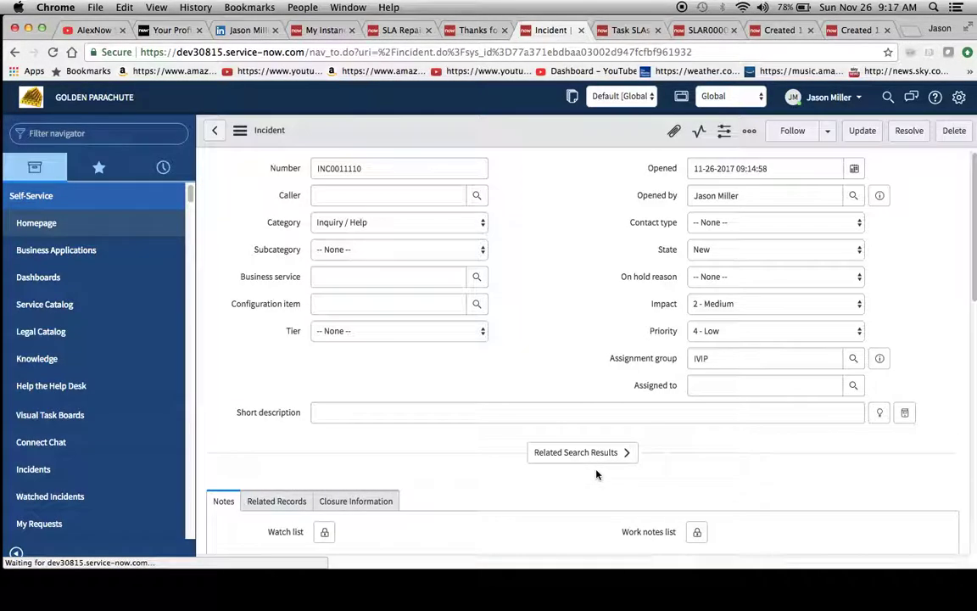
Check the SLA Repair IVIP task SLA now showing 17 minutes left, 11% elapsed
{"action": "scroll", "coordinate": [452, 386], "scroll_direction": "down", "scroll_amount": 20}
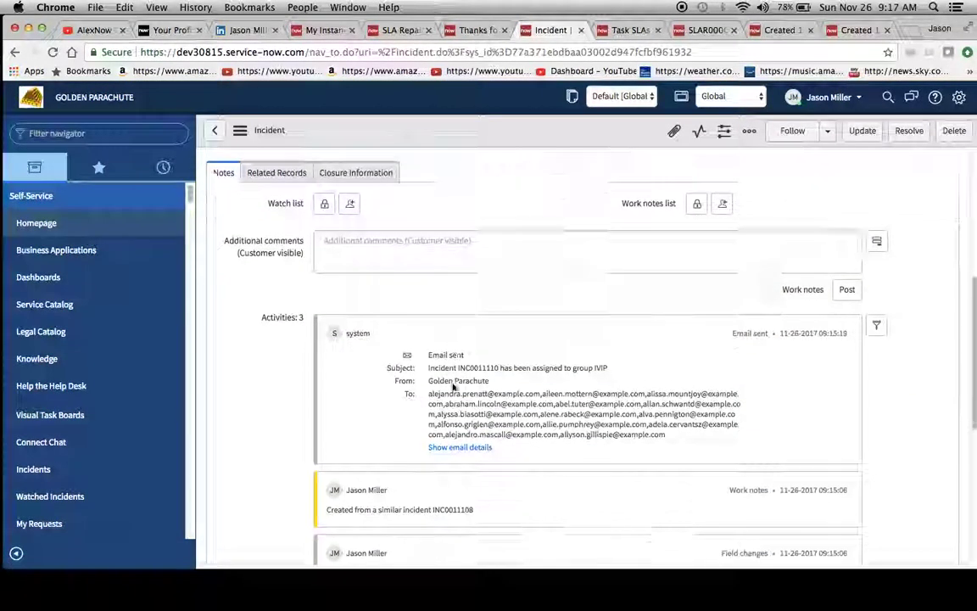
{"action": "scroll", "coordinate": [452, 384], "scroll_direction": "down", "scroll_amount": 1}
{"action": "scroll", "coordinate": [743, 450], "scroll_direction": "right", "scroll_amount": 3}
{"action": "scroll", "coordinate": [743, 449], "scroll_direction": "right", "scroll_amount": 15}
{"action": "scroll", "coordinate": [743, 449], "scroll_direction": "right", "scroll_amount": 1}
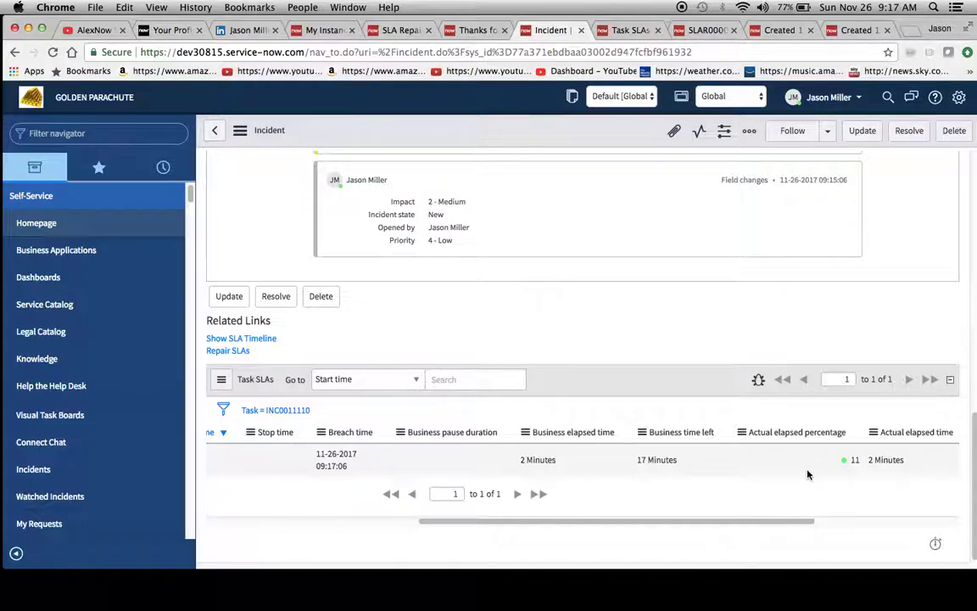
{"action": "scroll", "coordinate": [806, 471], "scroll_direction": "right", "scroll_amount": 5}
{"action": "scroll", "coordinate": [809, 473], "scroll_direction": "left", "scroll_amount": 5}
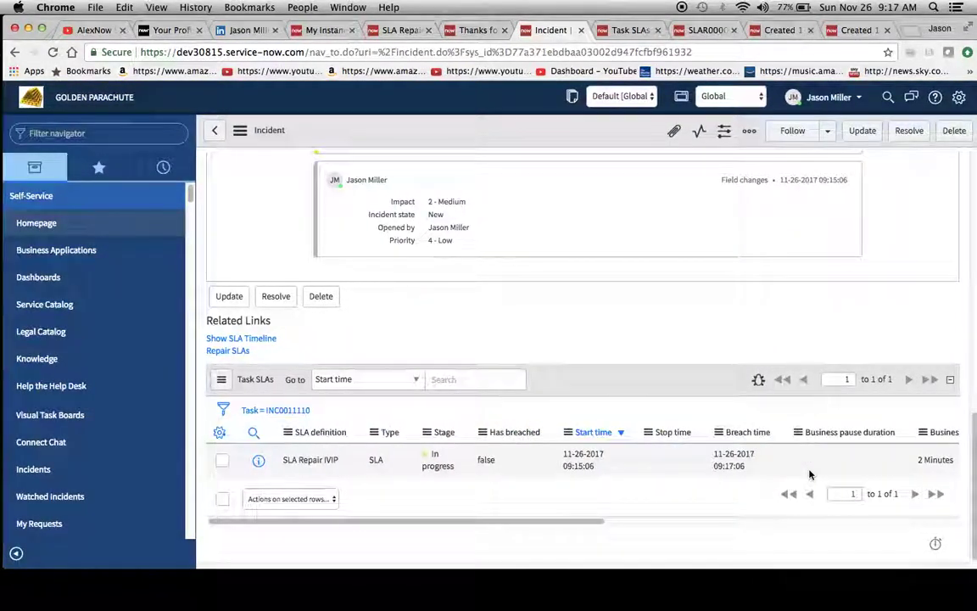
{"action": "scroll", "coordinate": [449, 315], "scroll_direction": "up", "scroll_amount": 10}
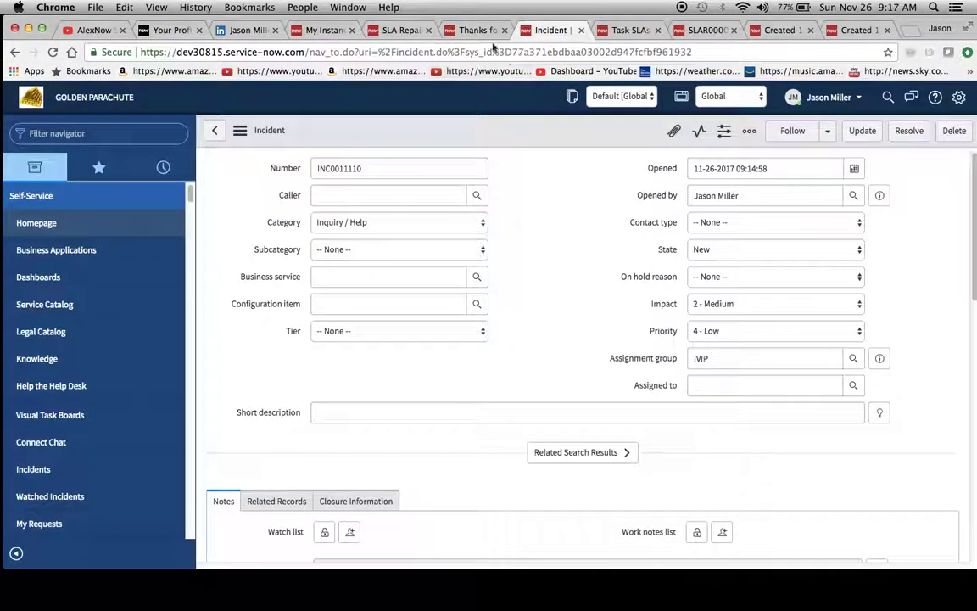
Save SLA Repair IVIP with duration 00:01:00, then go back to incident INC0011110
{"action": "left_click", "coordinate": [454, 29]}
{"action": "left_click", "coordinate": [402, 32]}
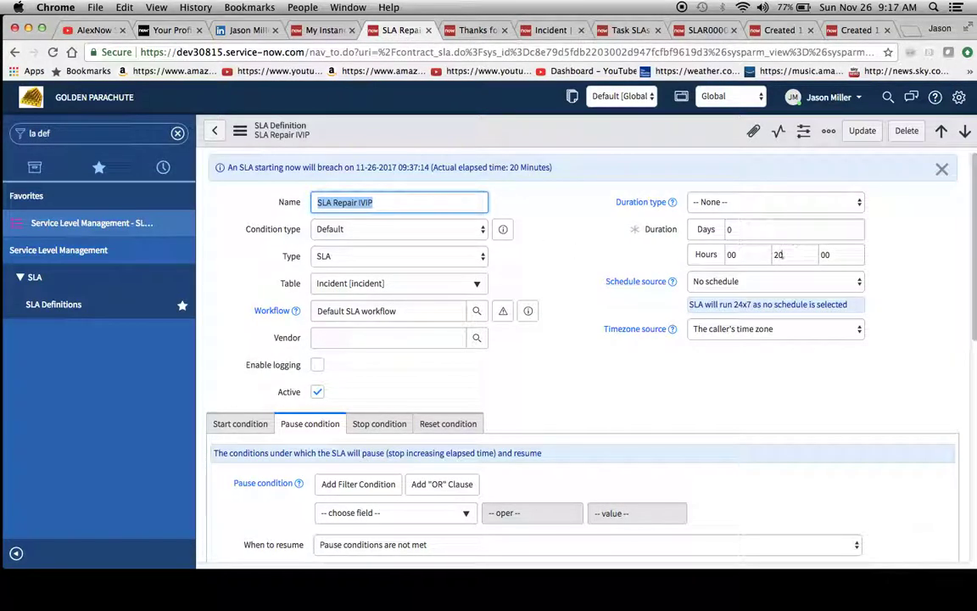
{"action": "double_click", "coordinate": [786, 254]}
{"action": "type", "text": "1"}
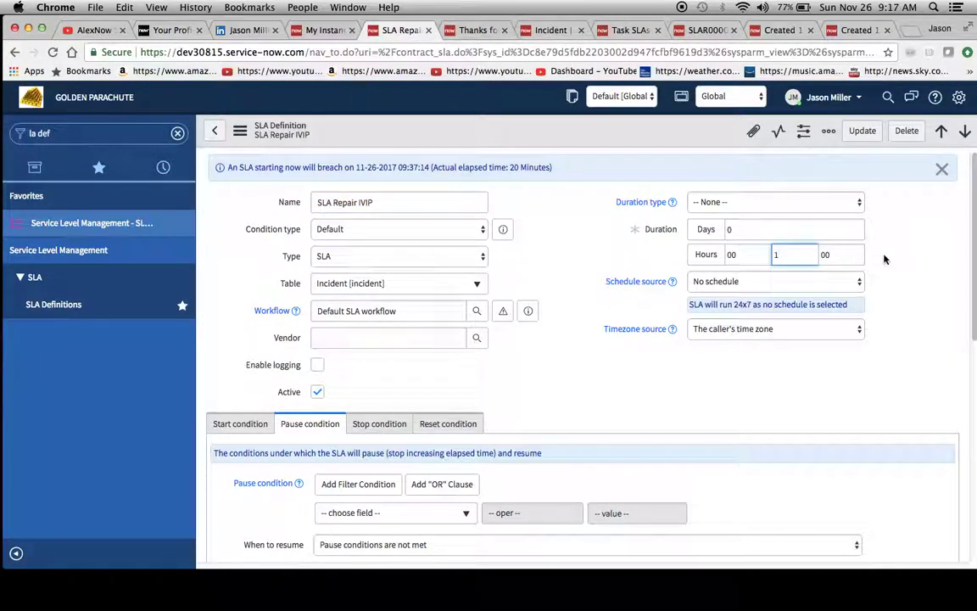
{"action": "left_click", "coordinate": [240, 130]}
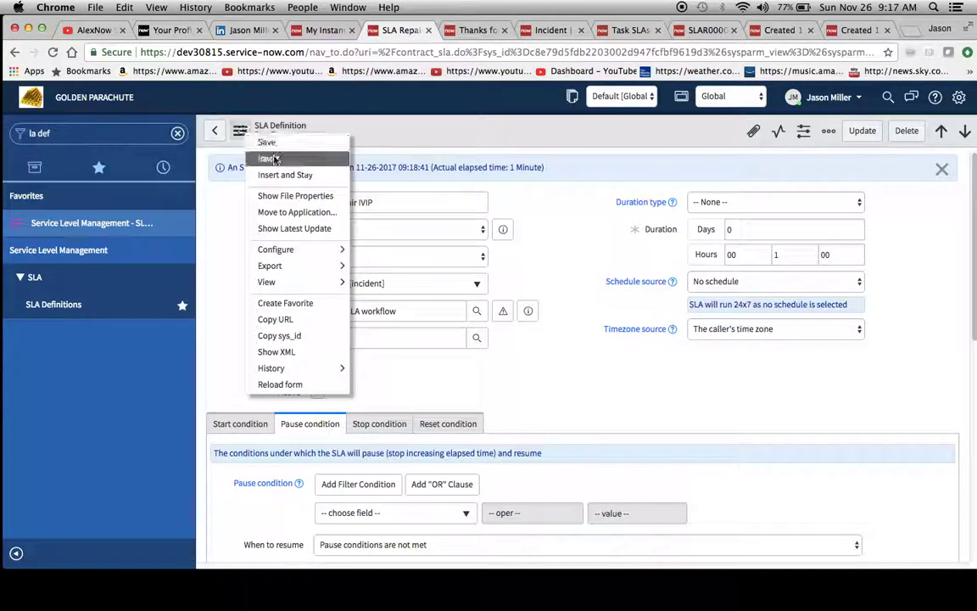
{"action": "left_click", "coordinate": [266, 142]}
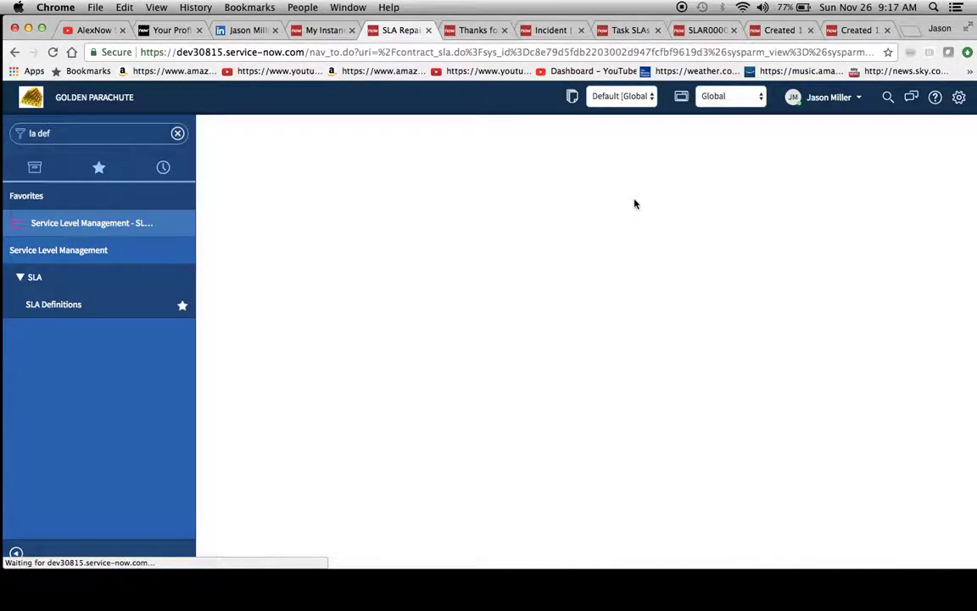
{"action": "left_click", "coordinate": [545, 29]}
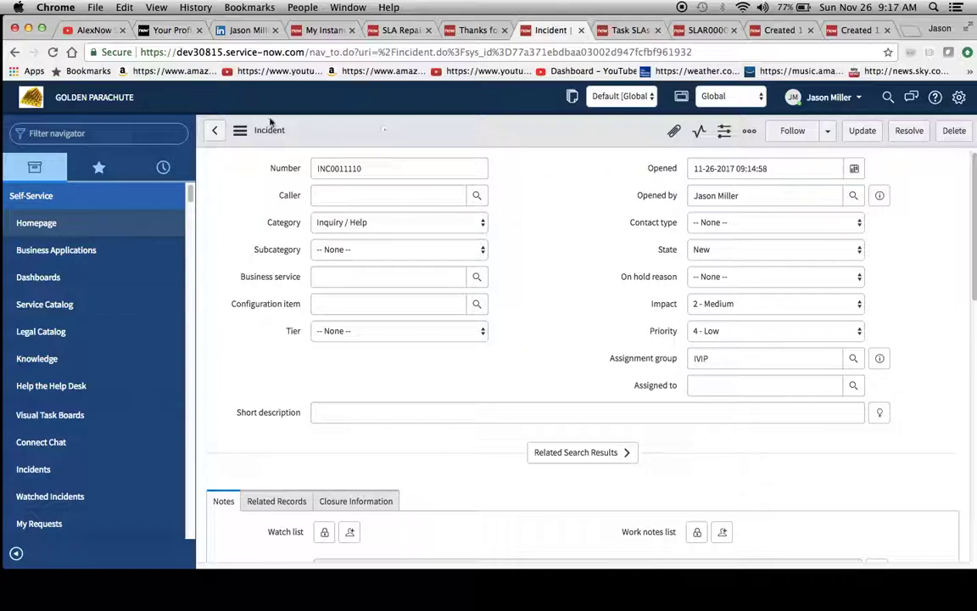
Reload incident INC0011110's form and check its Task SLAs related list
{"action": "left_click", "coordinate": [240, 129]}
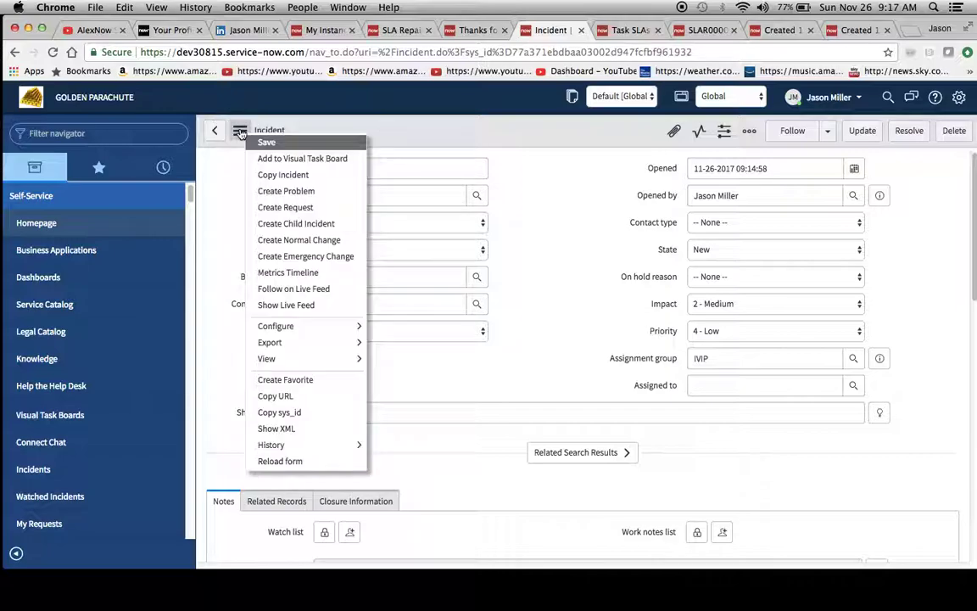
{"action": "left_click", "coordinate": [284, 461]}
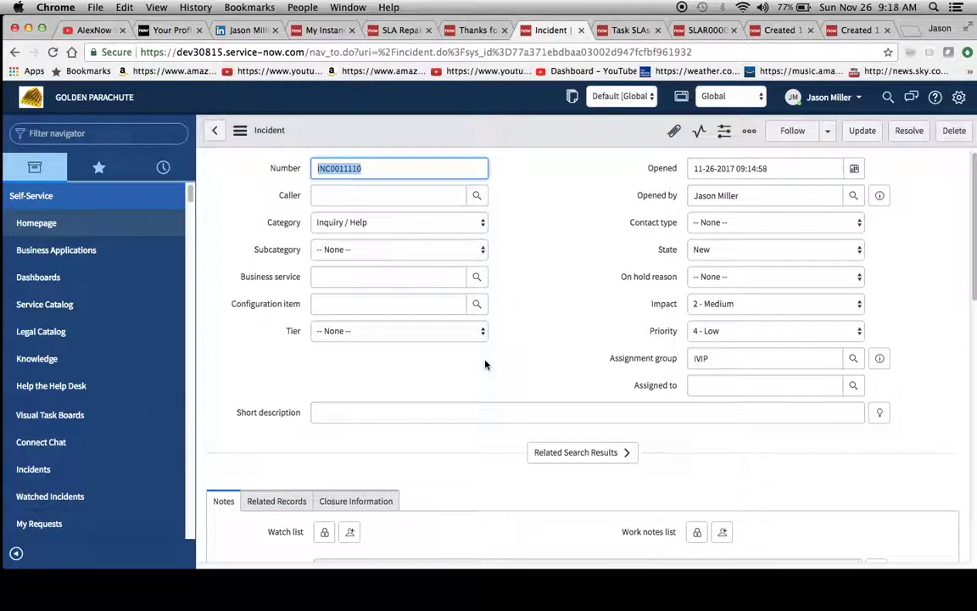
{"action": "scroll", "coordinate": [485, 365], "scroll_direction": "down", "scroll_amount": 3}
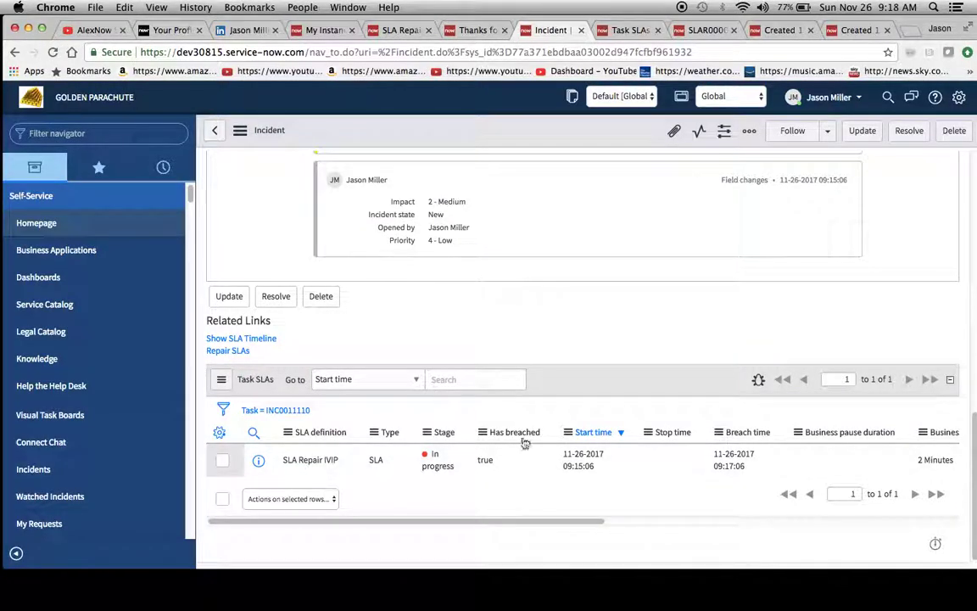
{"action": "scroll", "coordinate": [594, 449], "scroll_direction": "up", "scroll_amount": 15}
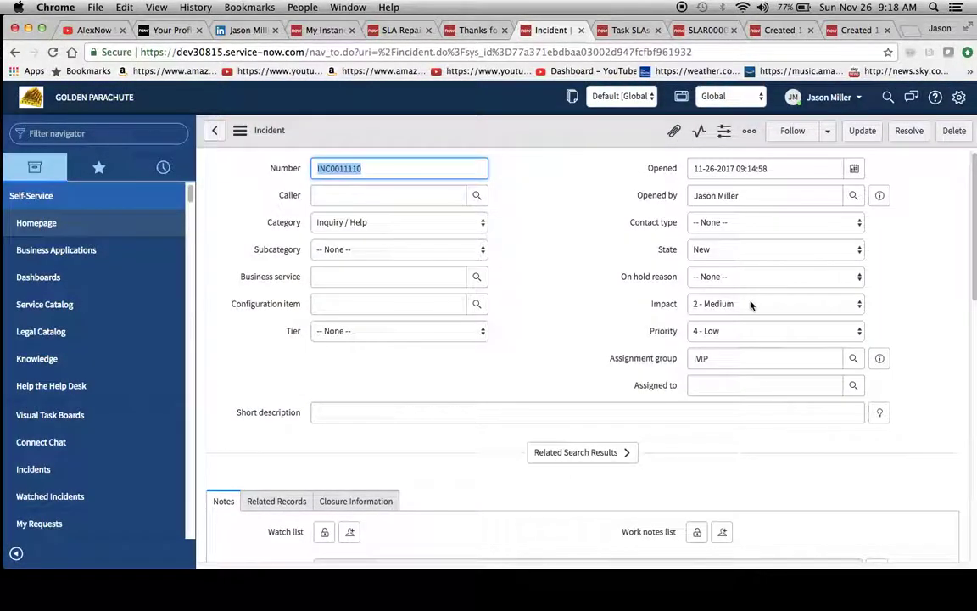
Set the incident's state to Resolved and save it
{"action": "left_click", "coordinate": [751, 250]}
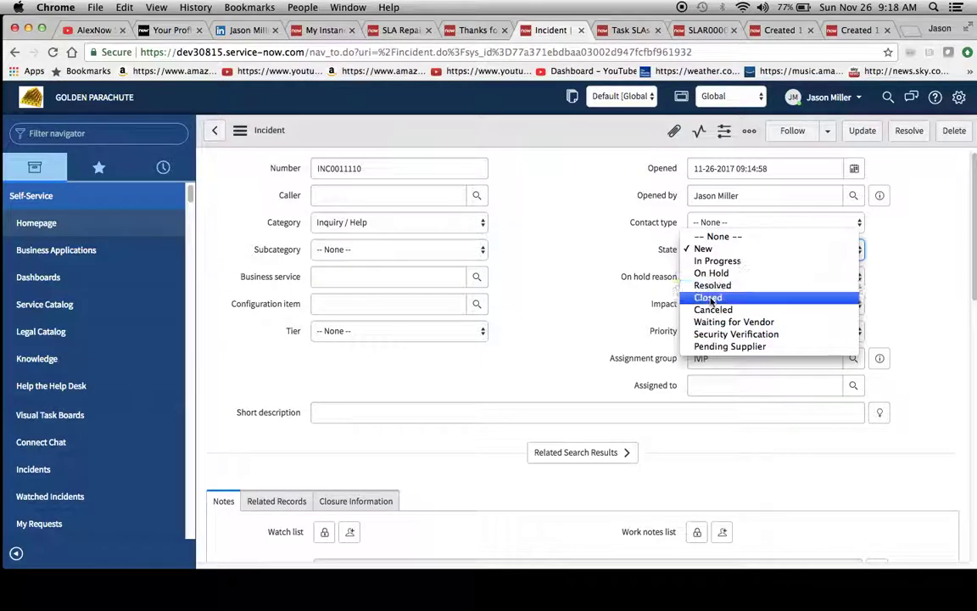
{"action": "left_click", "coordinate": [709, 286]}
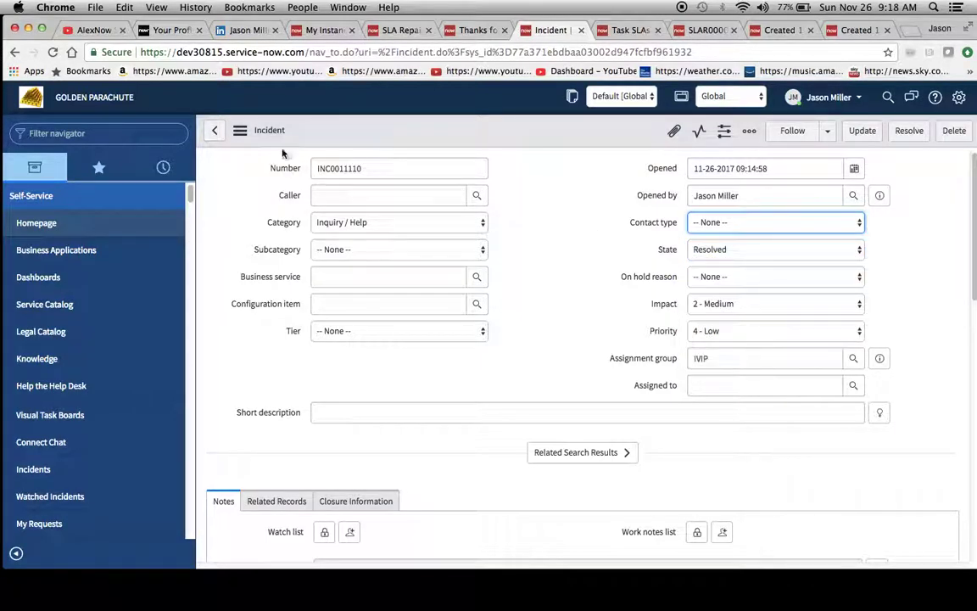
{"action": "left_click", "coordinate": [240, 130]}
{"action": "left_click", "coordinate": [263, 78]}
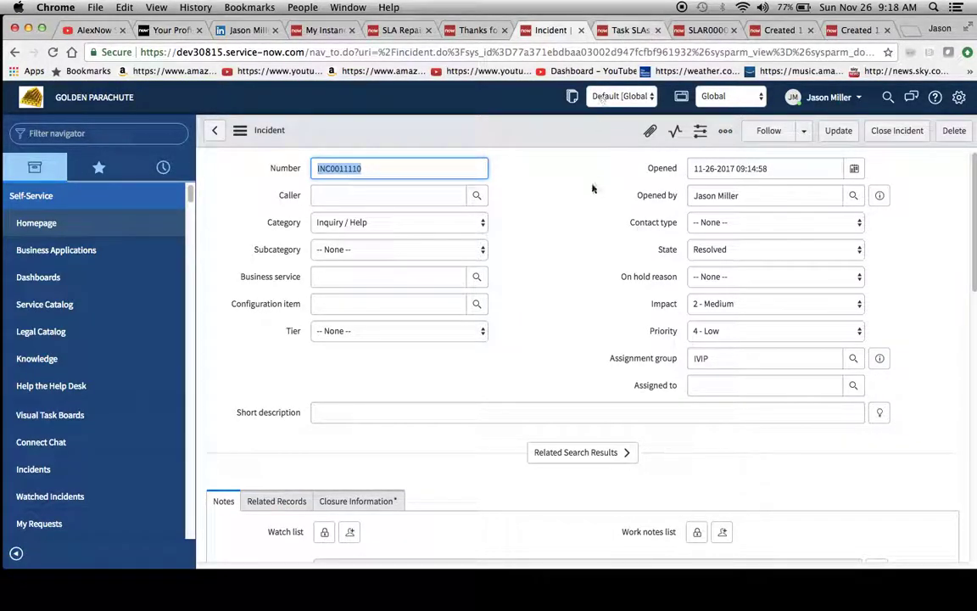
Open the task_sla.list from the Filter navigator in the Task SLAs tab
{"action": "key", "text": "ctrl+Tab"}
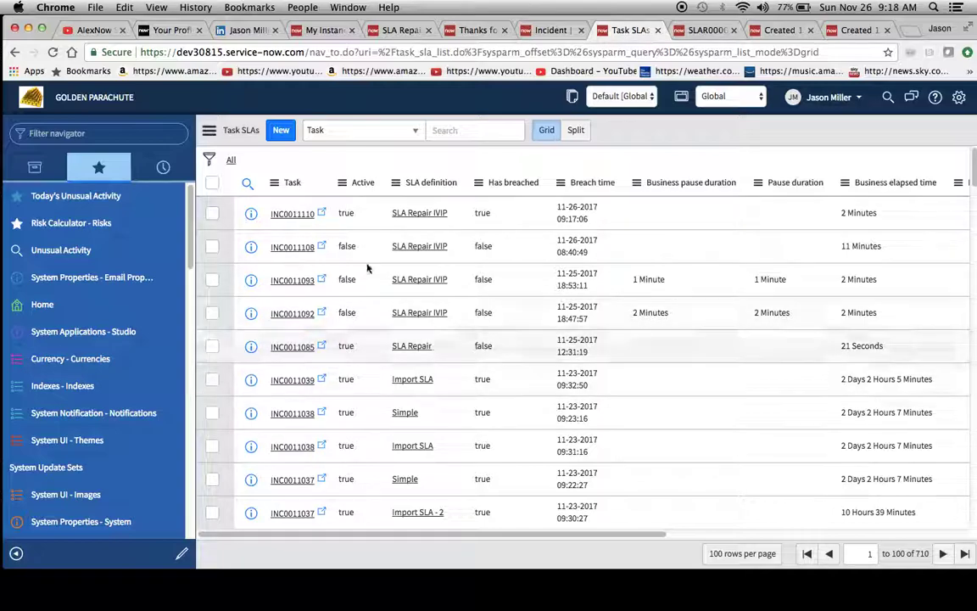
{"action": "left_click", "coordinate": [77, 134]}
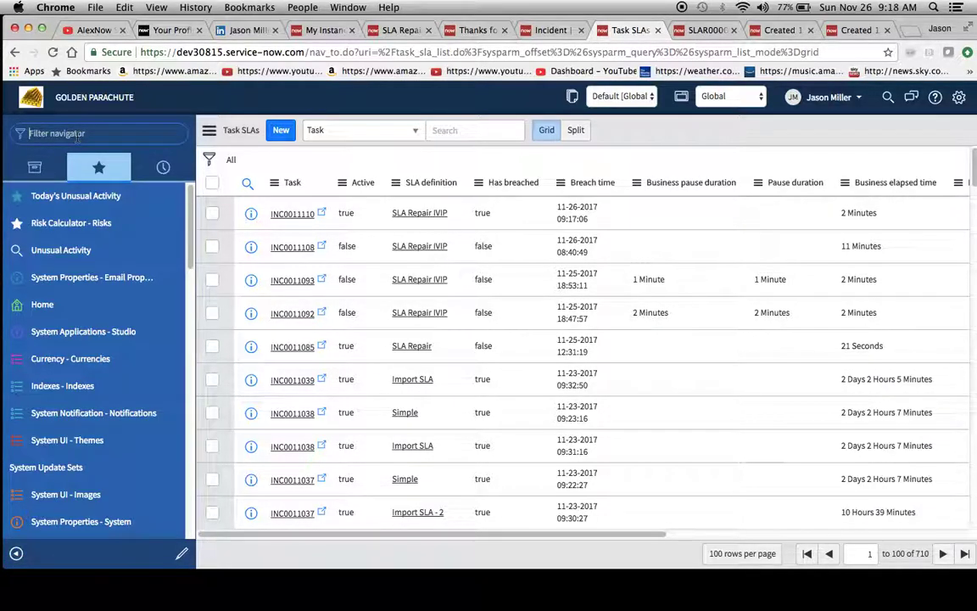
{"action": "type", "text": "task"}
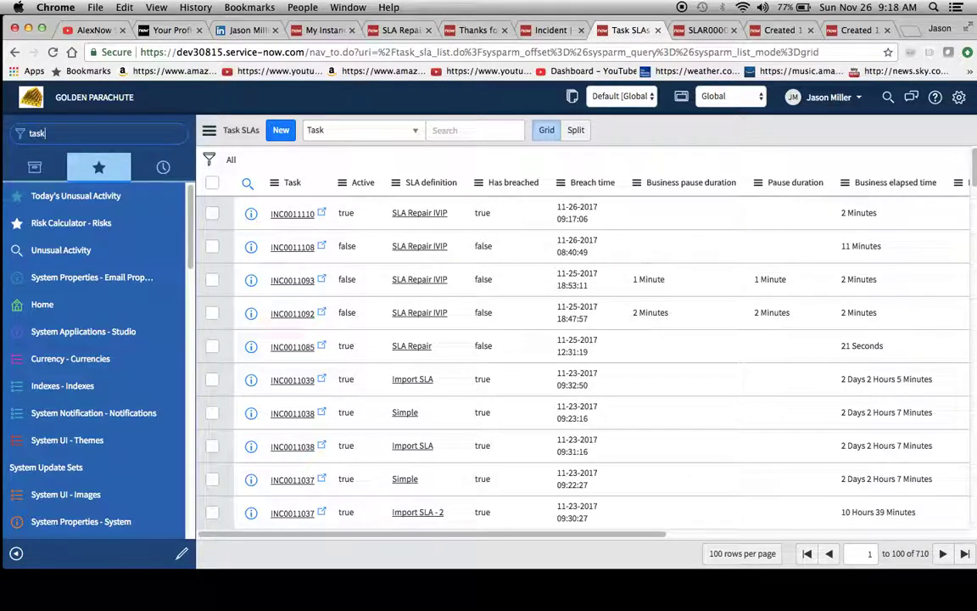
{"action": "type", "text": "_sla.list"}
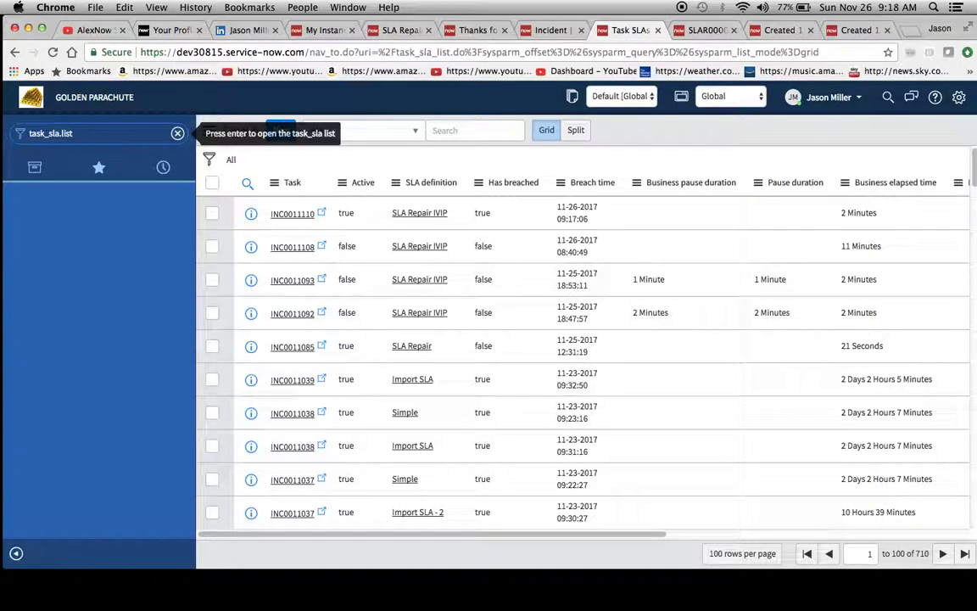
{"action": "key", "text": "Return"}
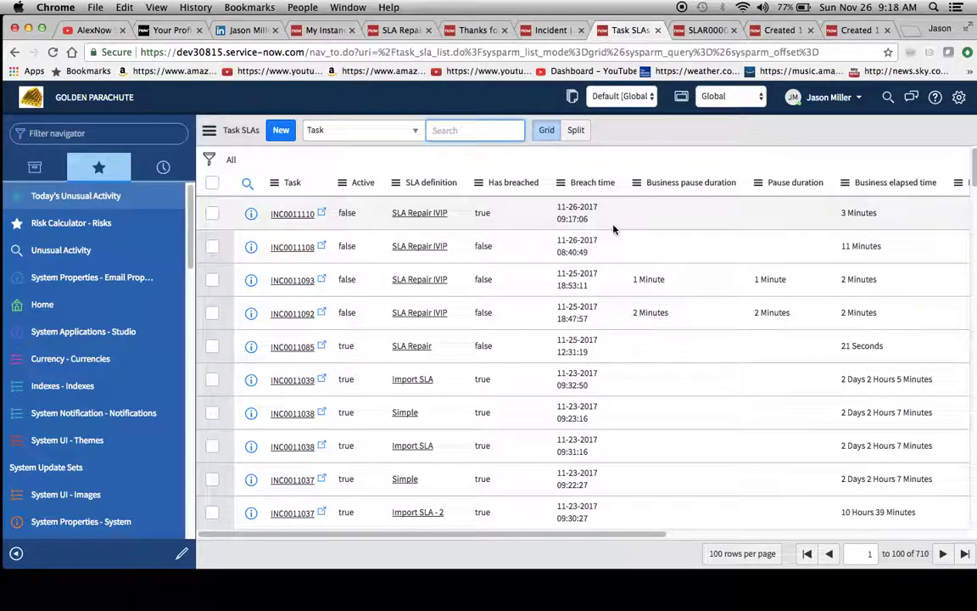
Filter the Task SLAs list with Show Matching on INC0011110
{"action": "right_click", "coordinate": [298, 215]}
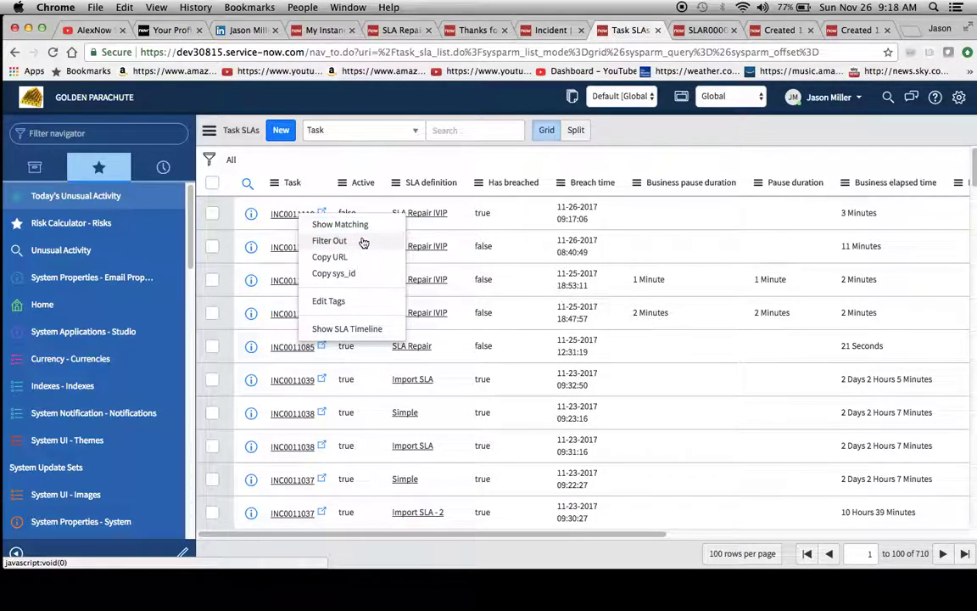
{"action": "left_click", "coordinate": [297, 214]}
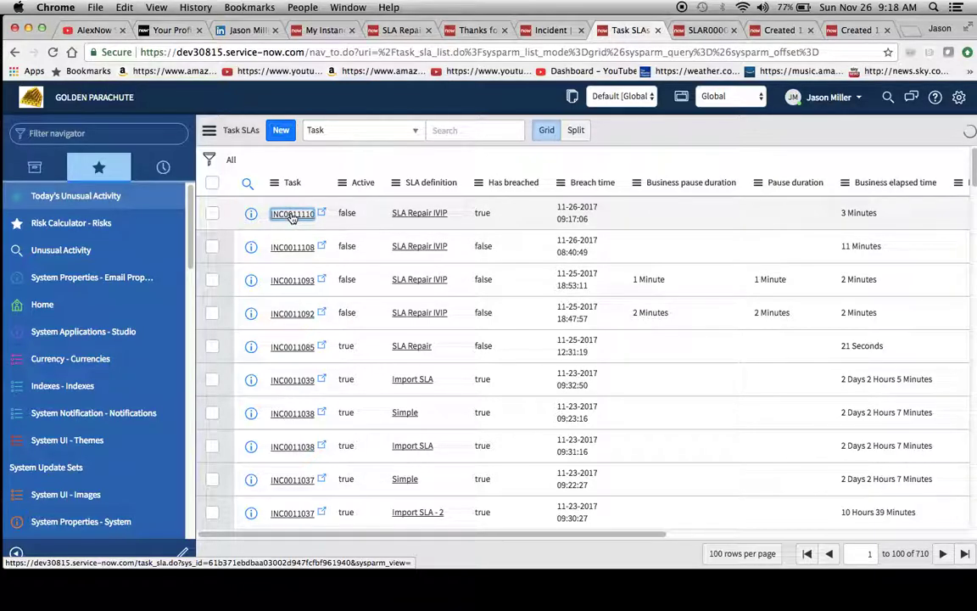
{"action": "left_click", "coordinate": [230, 162]}
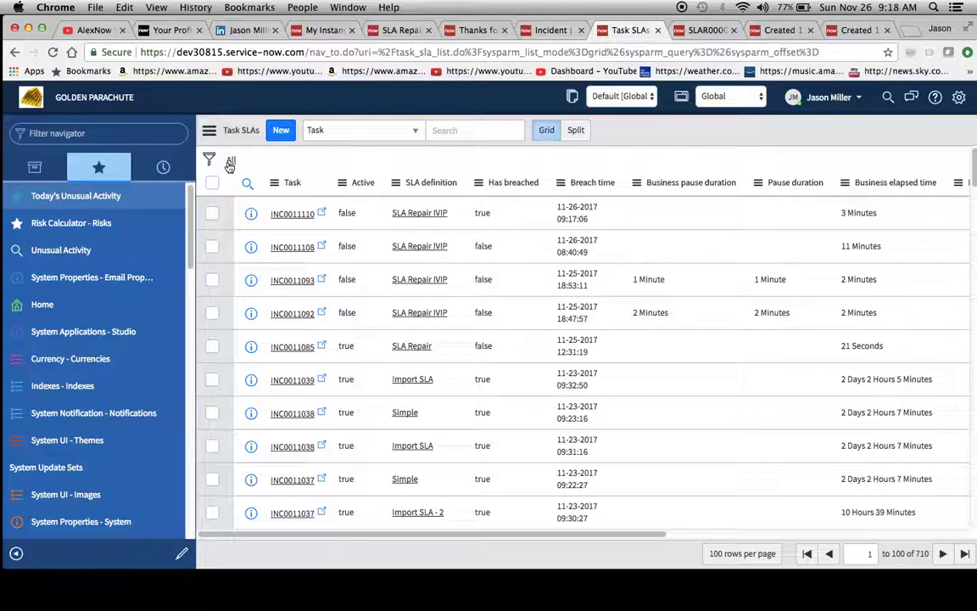
{"action": "right_click", "coordinate": [300, 218]}
{"action": "left_click", "coordinate": [335, 227]}
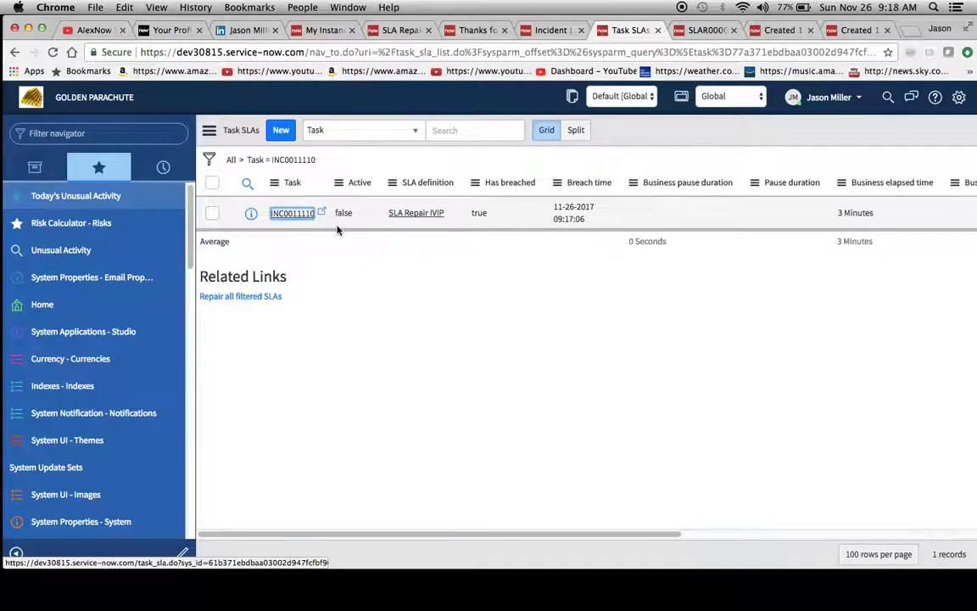
{"action": "scroll", "coordinate": [798, 208], "scroll_direction": "right", "scroll_amount": 10}
{"action": "scroll", "coordinate": [802, 202], "scroll_direction": "left", "scroll_amount": 10}
Change the SLA Repair IVIP Duration minutes to 10, save, and return to Task SLAs
{"action": "left_click", "coordinate": [400, 30]}
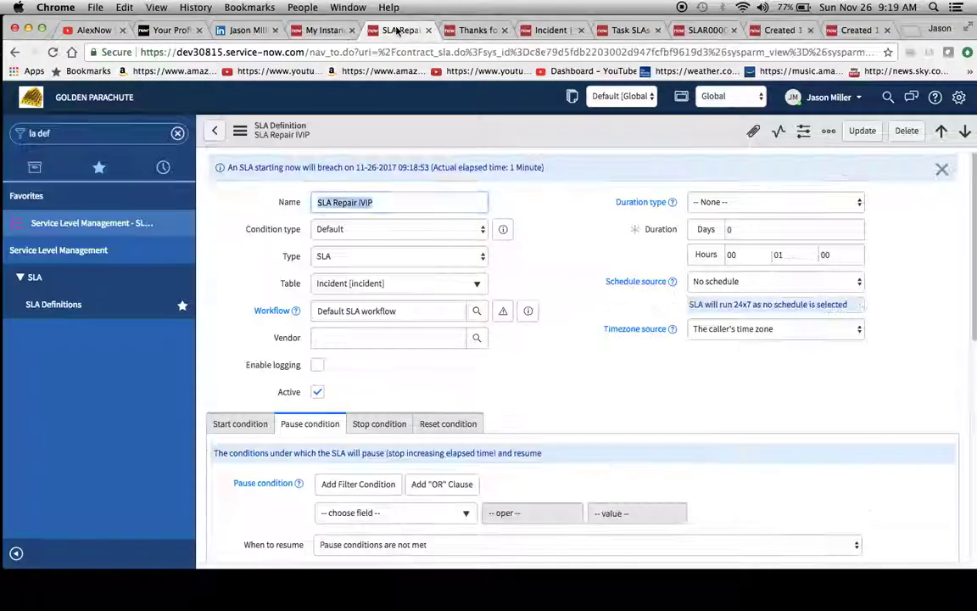
{"action": "left_click", "coordinate": [796, 259]}
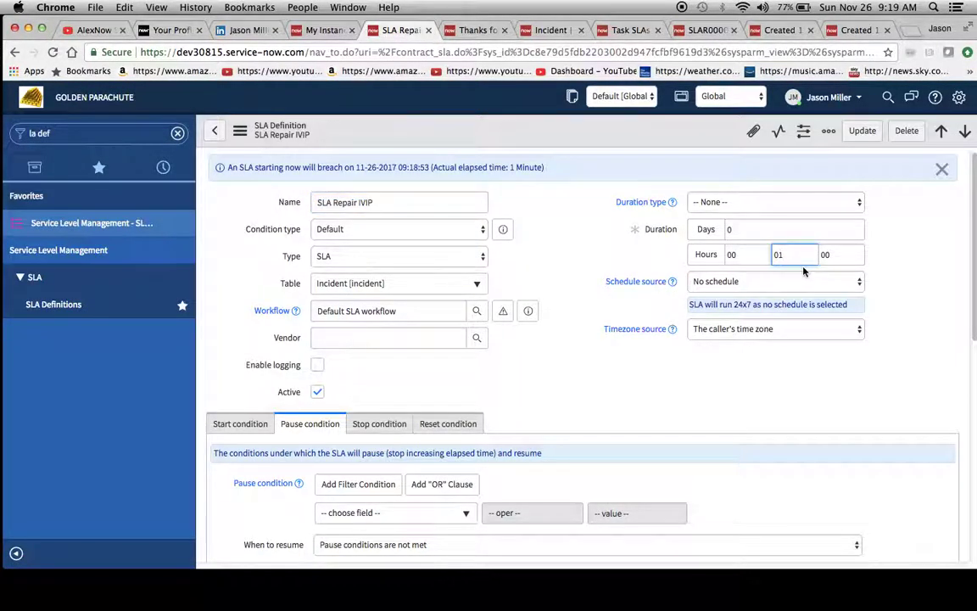
{"action": "key", "text": "BackSpace"}
{"action": "key", "text": "BackSpace"}
{"action": "type", "text": "10"}
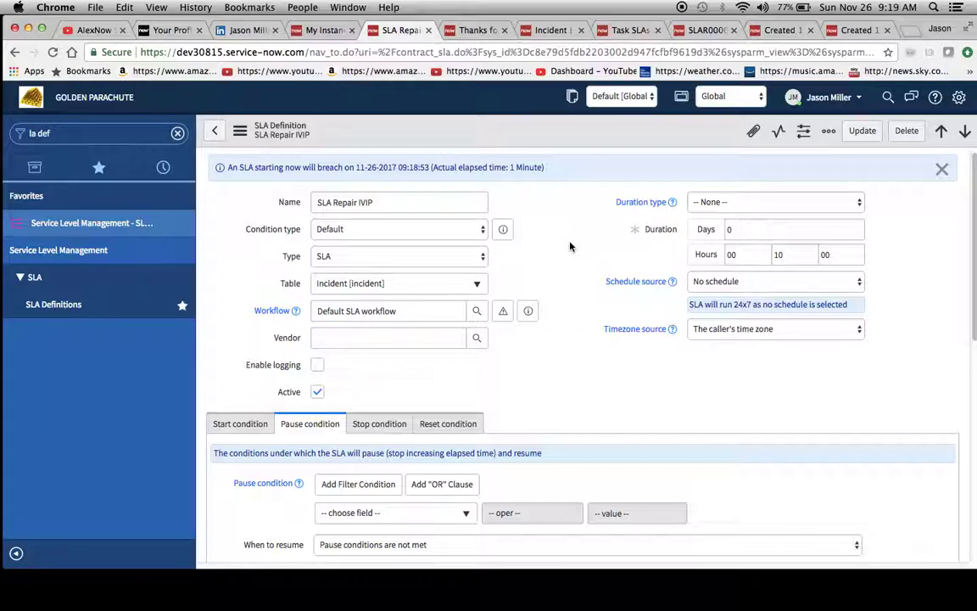
{"action": "left_click", "coordinate": [240, 133]}
{"action": "left_click", "coordinate": [265, 144]}
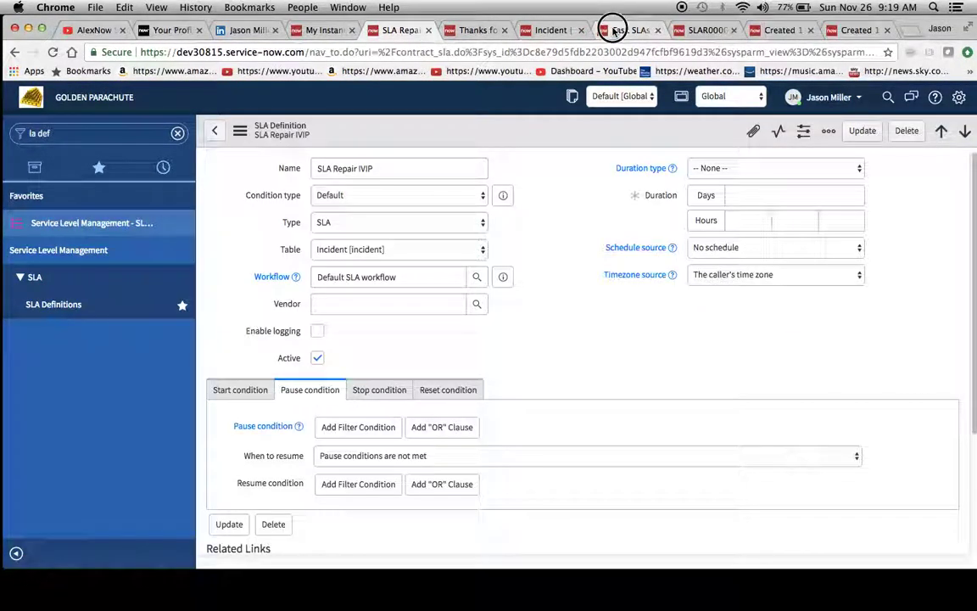
{"action": "left_click", "coordinate": [614, 31]}
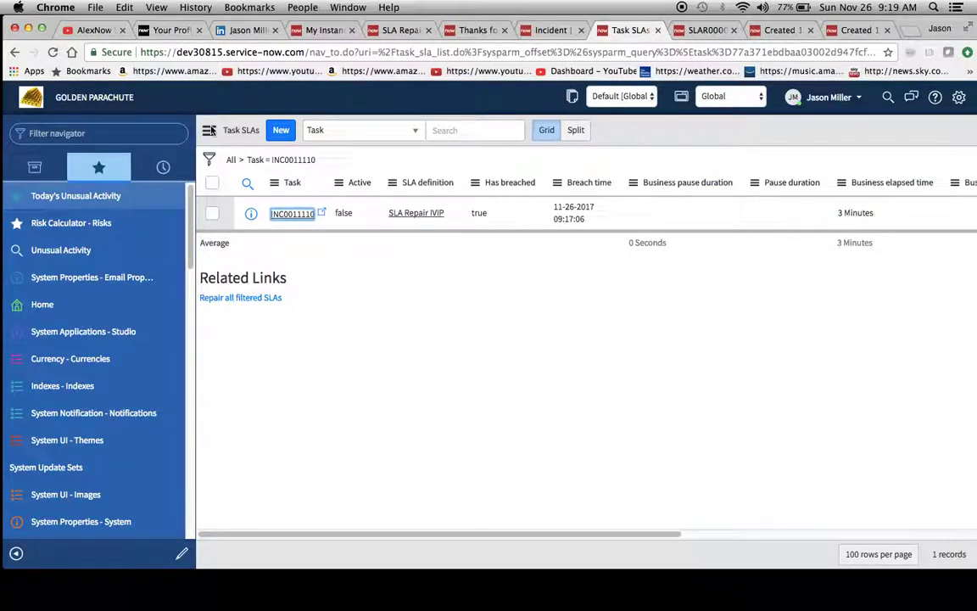
{"action": "right_click", "coordinate": [209, 130]}
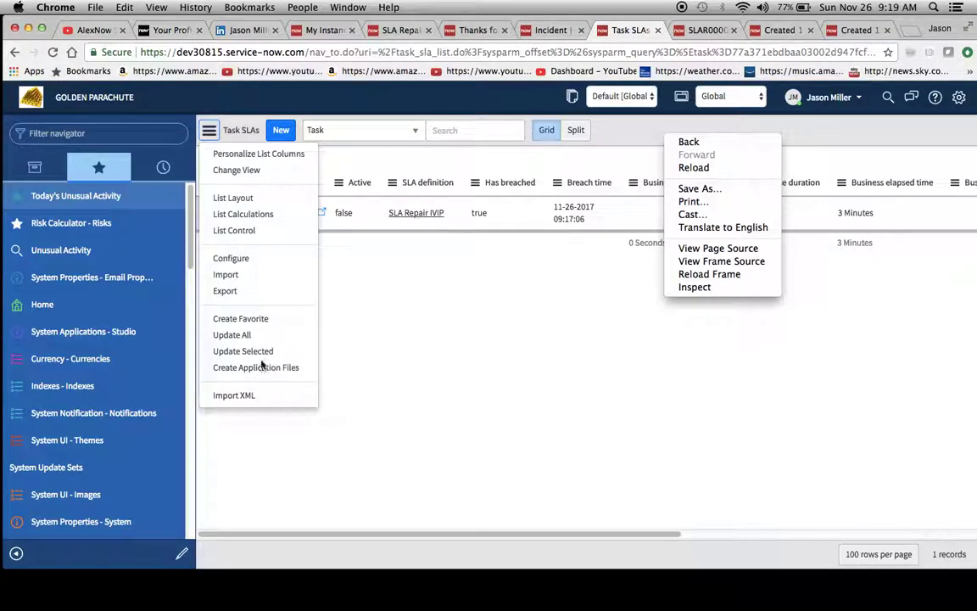
{"action": "left_click", "coordinate": [408, 358]}
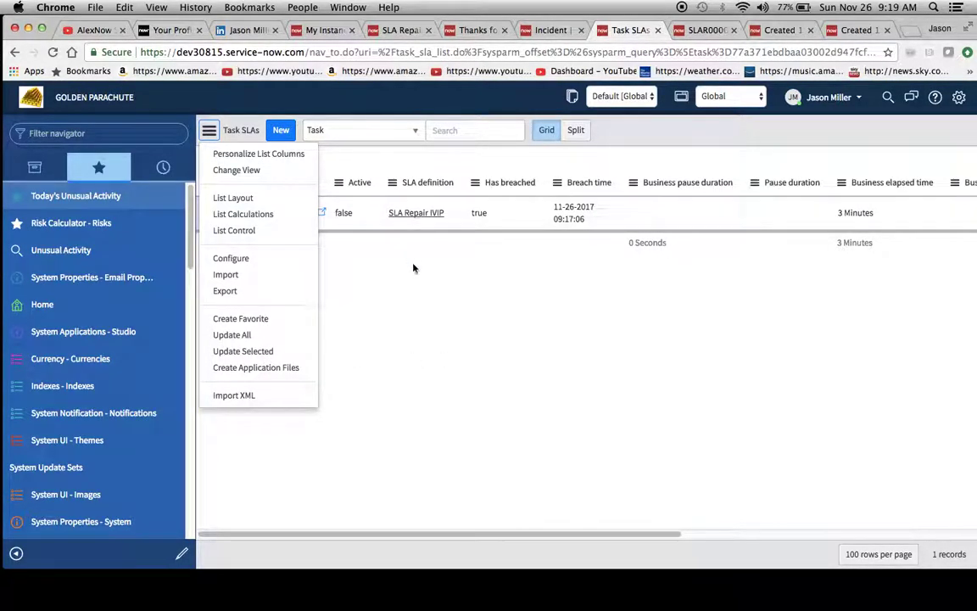
{"action": "left_click", "coordinate": [421, 301]}
{"action": "left_click", "coordinate": [35, 52]}
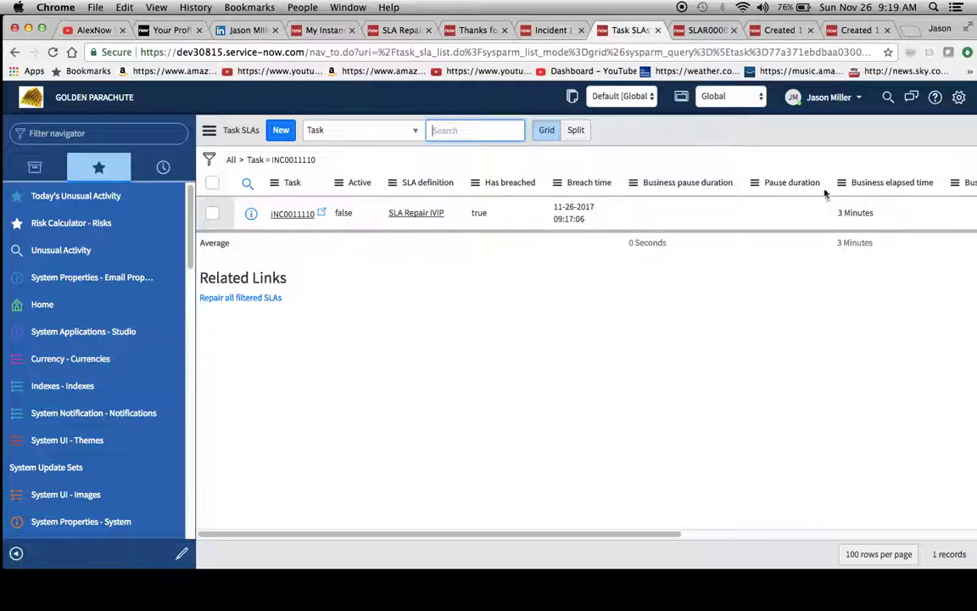
{"action": "scroll", "coordinate": [884, 231], "scroll_direction": "right", "scroll_amount": 10}
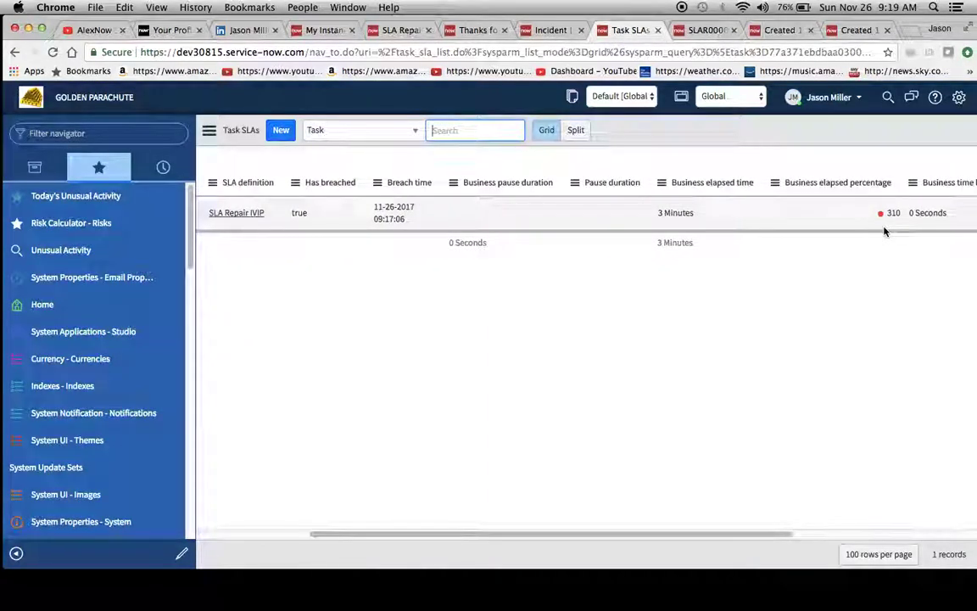
{"action": "scroll", "coordinate": [884, 231], "scroll_direction": "left", "scroll_amount": 10}
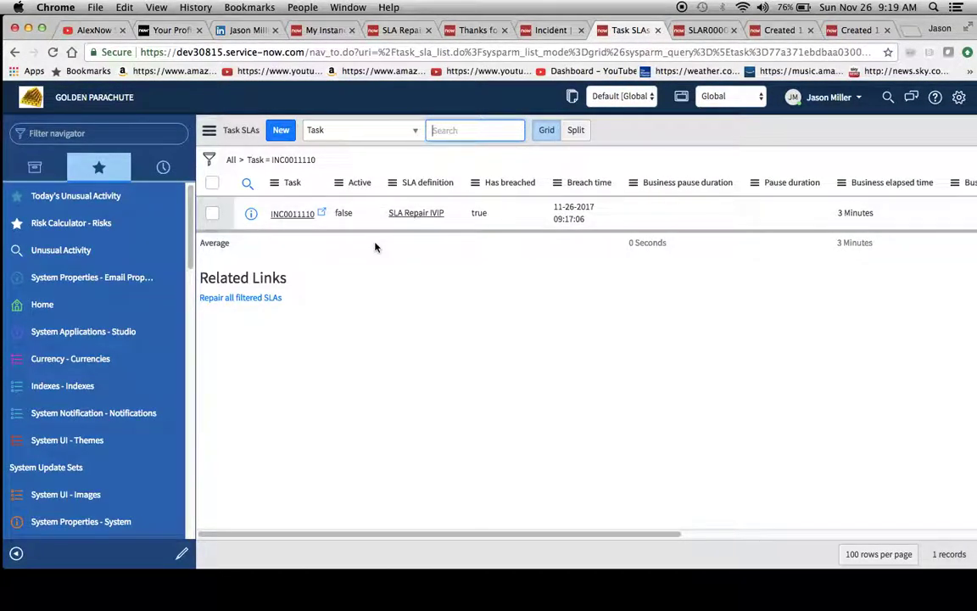
Repair INC0011110's one filtered task SLA record and close the repair summary
{"action": "left_click", "coordinate": [248, 301]}
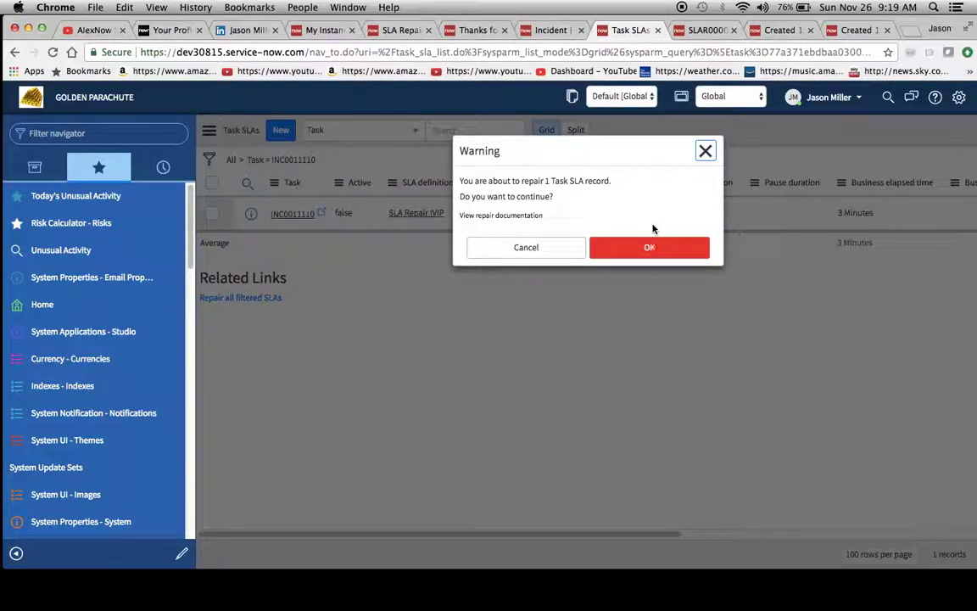
{"action": "left_click", "coordinate": [640, 247]}
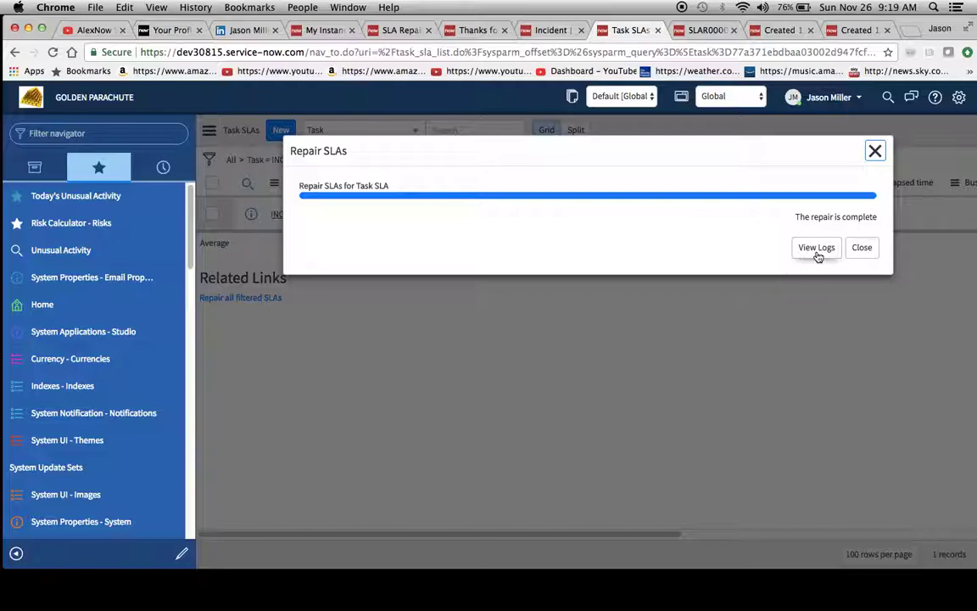
{"action": "left_click", "coordinate": [862, 248]}
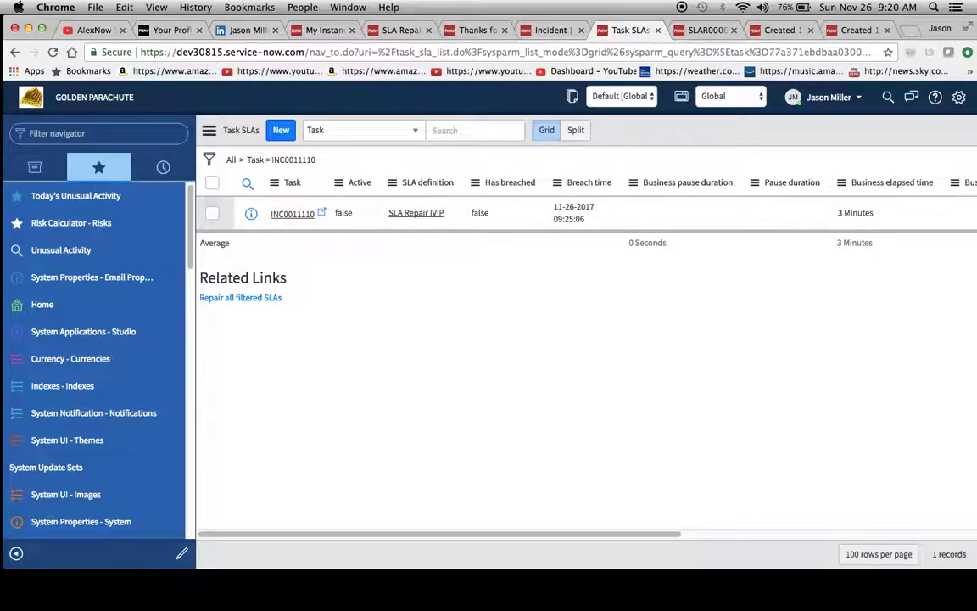
{"action": "left_click", "coordinate": [210, 133]}
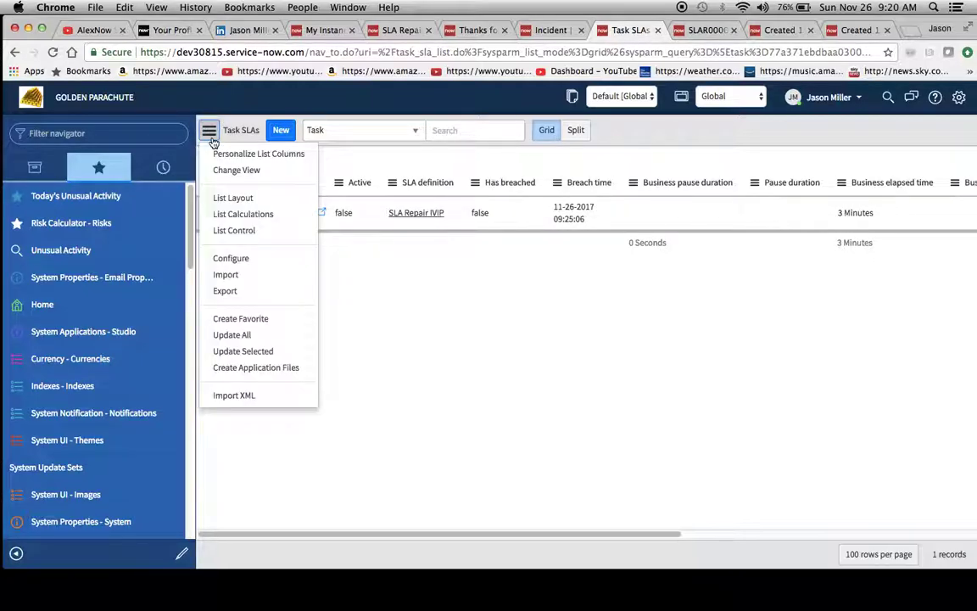
{"action": "left_click", "coordinate": [416, 342]}
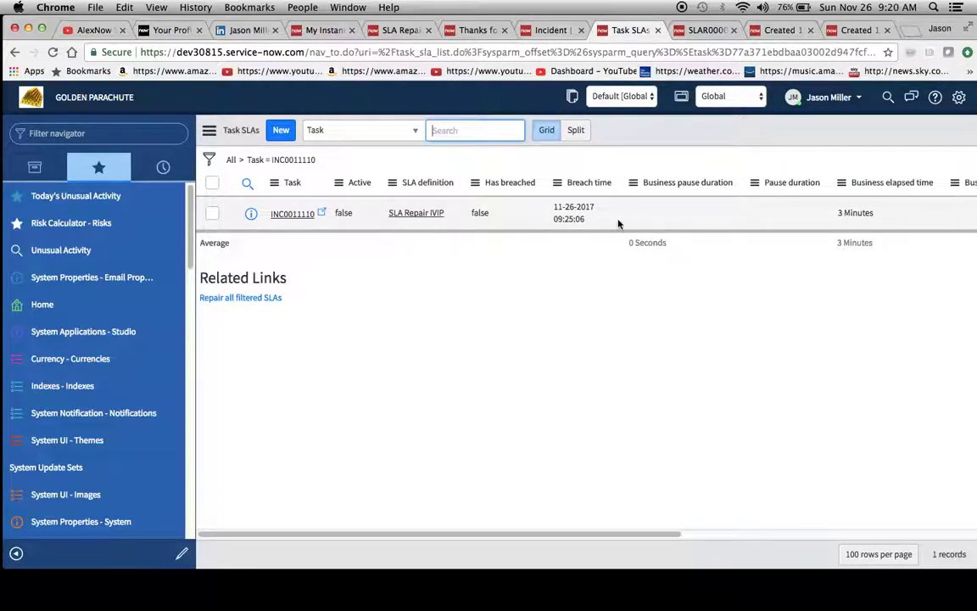
{"action": "scroll", "coordinate": [619, 223], "scroll_direction": "right", "scroll_amount": 10}
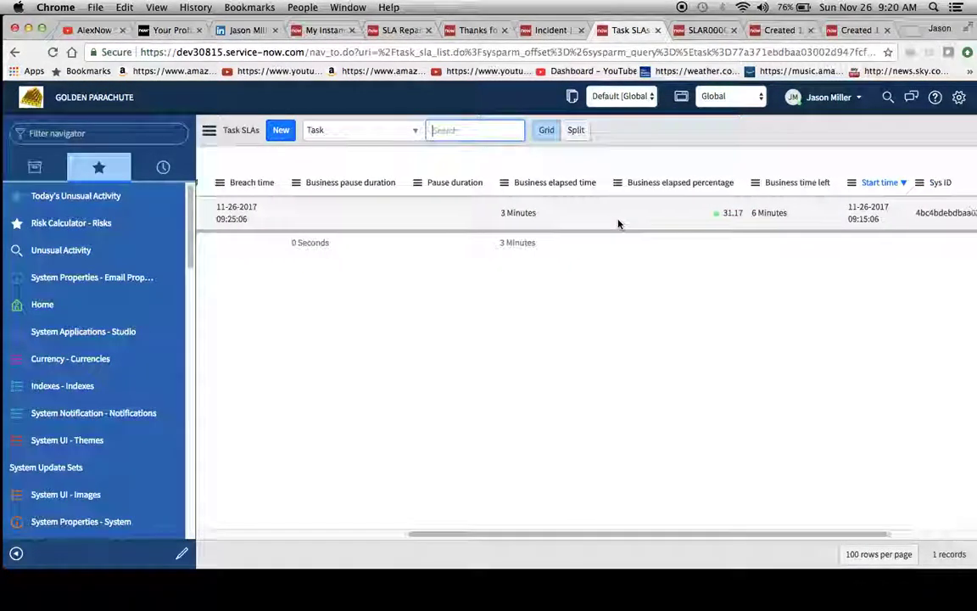
{"action": "scroll", "coordinate": [882, 212], "scroll_direction": "right", "scroll_amount": 5}
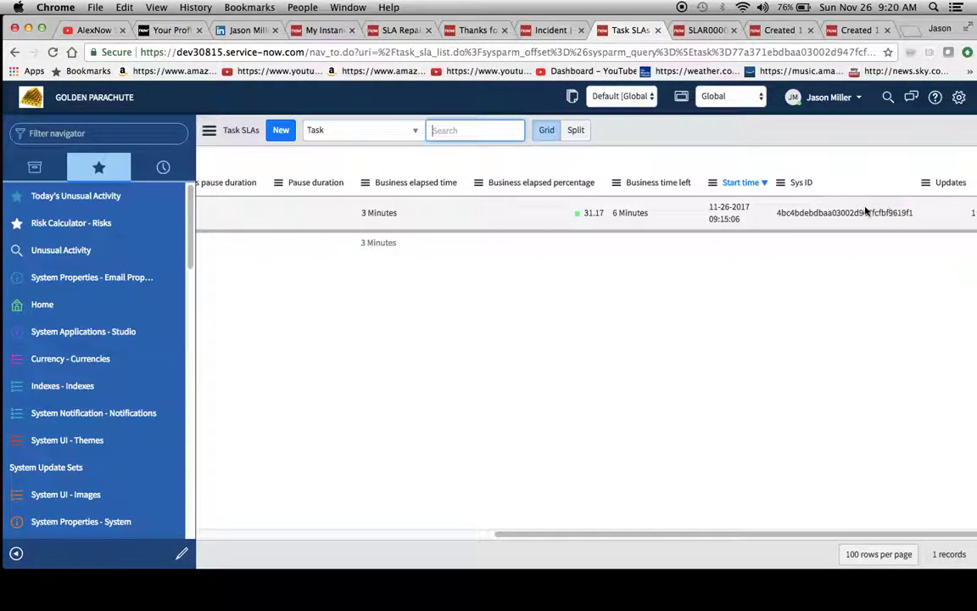
{"action": "scroll", "coordinate": [865, 213], "scroll_direction": "left", "scroll_amount": 10}
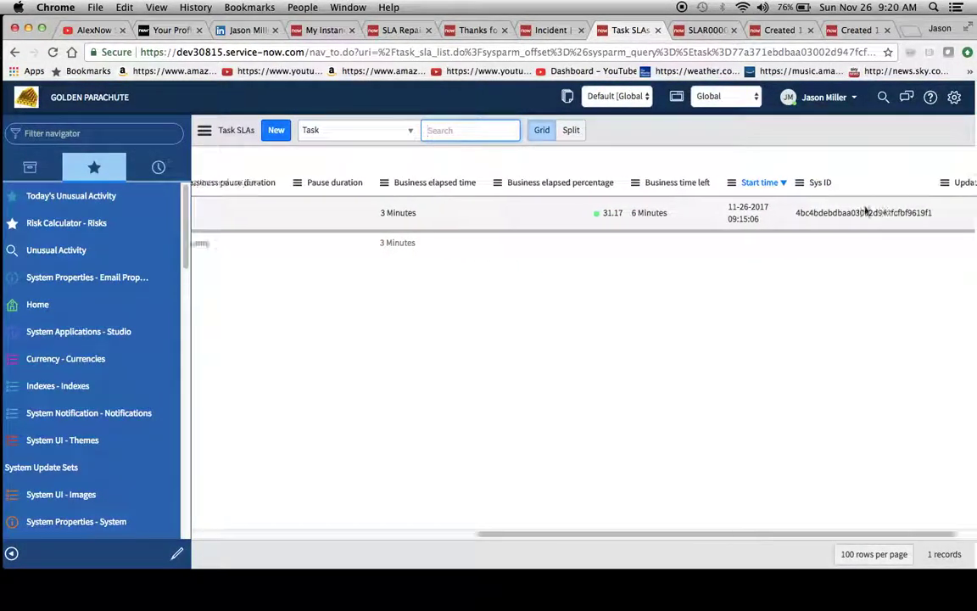
Open the newest SLA repair log, SLAR0000009, from the SLA Repair Logs list
{"action": "left_click", "coordinate": [702, 30]}
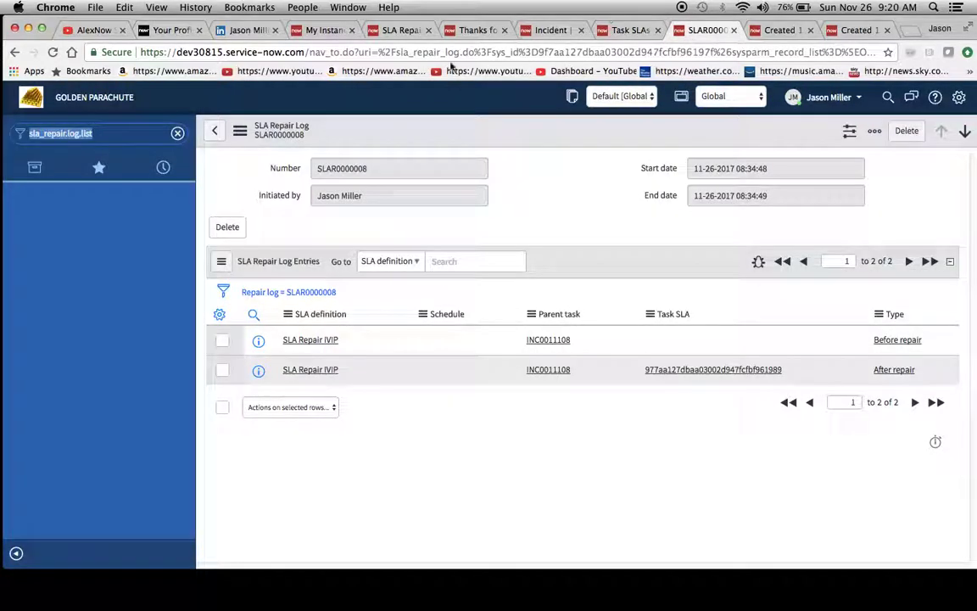
{"action": "left_click", "coordinate": [61, 127]}
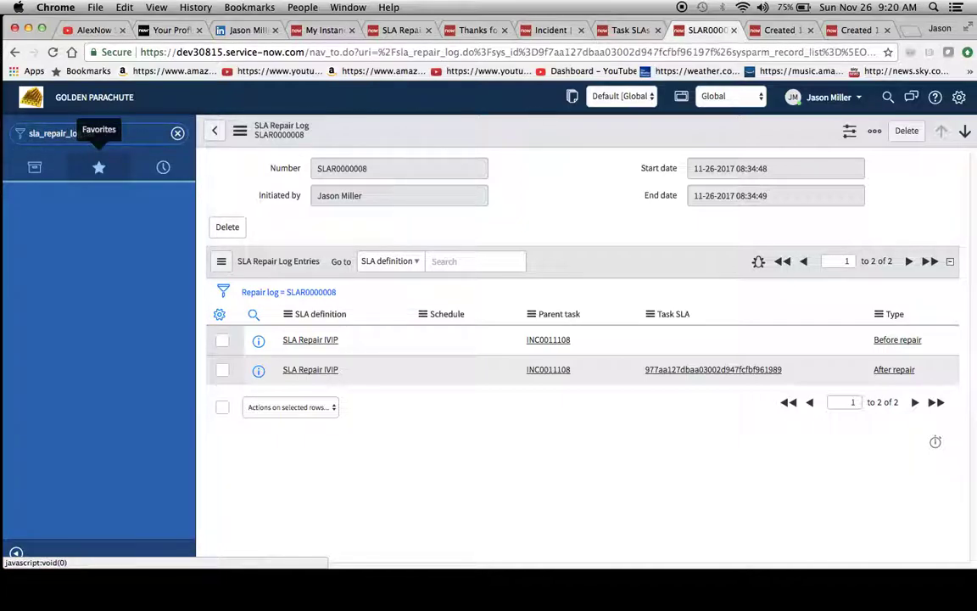
{"action": "left_click", "coordinate": [177, 133]}
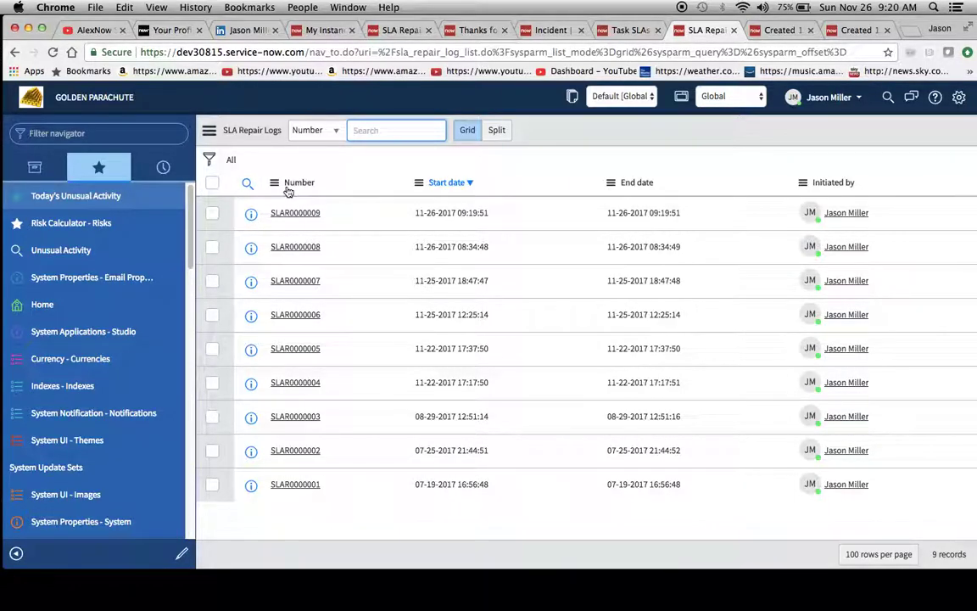
{"action": "left_click", "coordinate": [208, 130]}
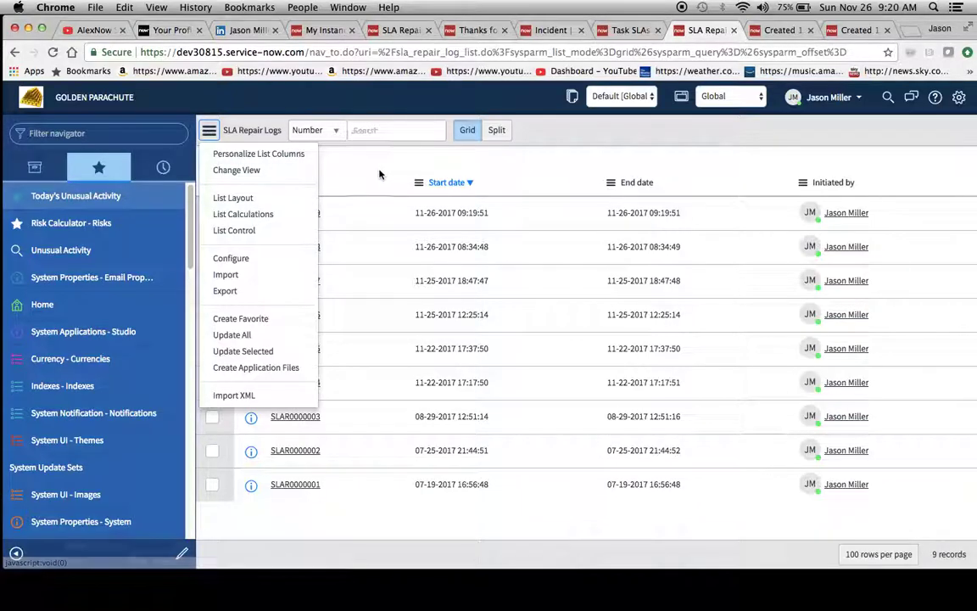
{"action": "left_click", "coordinate": [304, 216]}
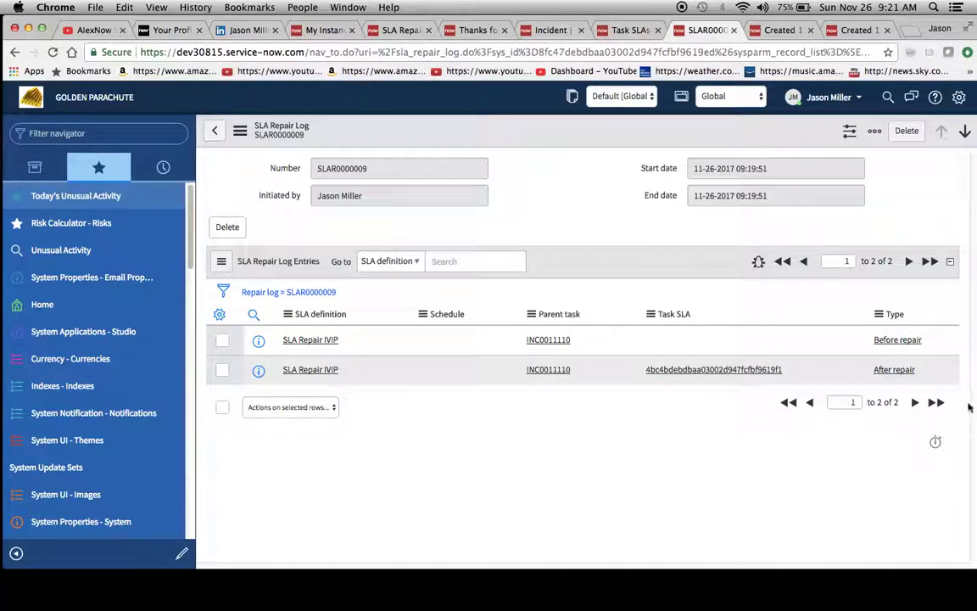
Close the two old log entry tabs and open the Before repair entry in a new tab
{"action": "left_click", "coordinate": [810, 31]}
{"action": "left_click", "coordinate": [810, 30]}
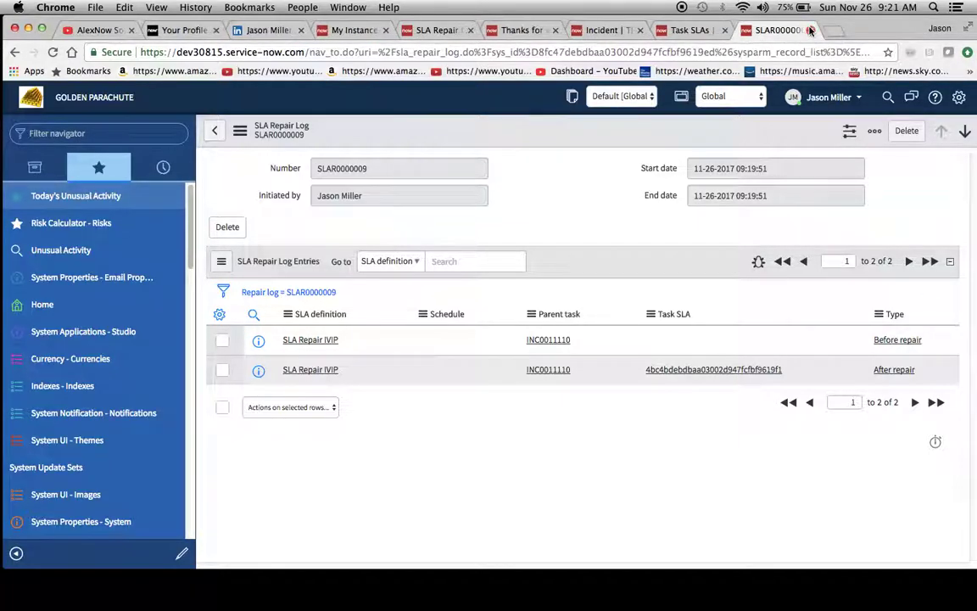
{"action": "left_click", "coordinate": [900, 341], "text": "super"}
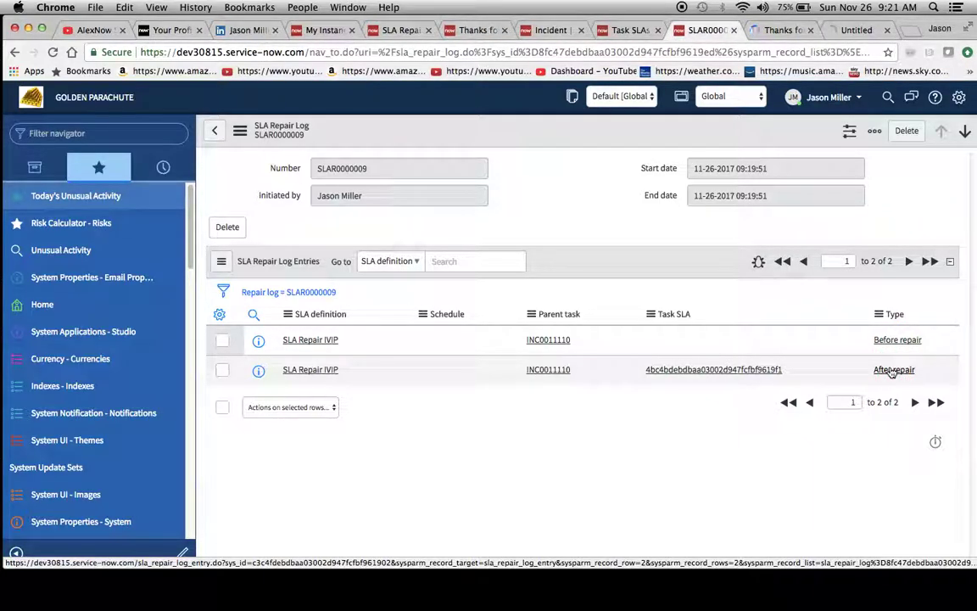
{"action": "left_click", "coordinate": [768, 31]}
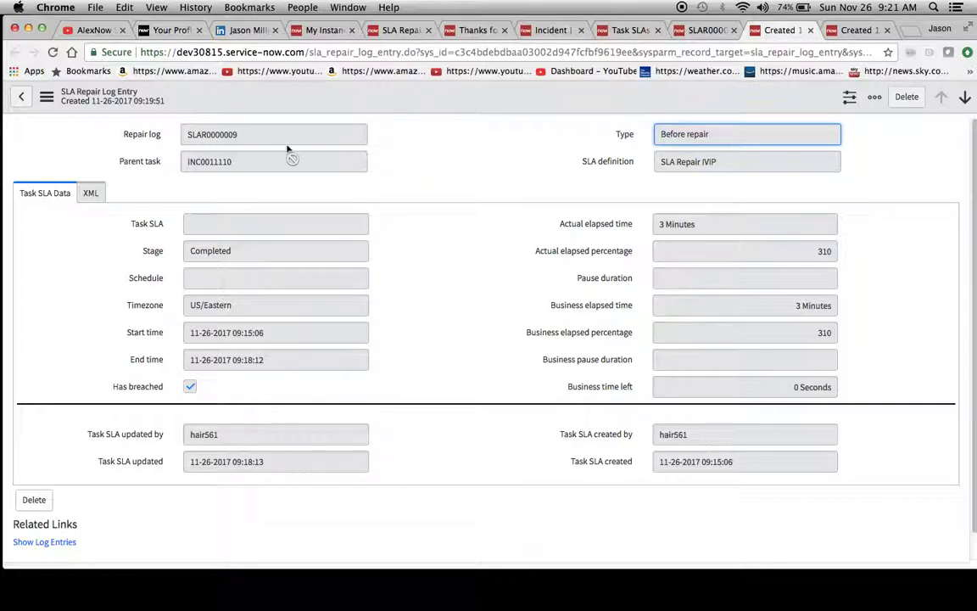
Compare Before repair (breached, 310%) with After repair (not breached, 31.17%)
{"action": "scroll", "coordinate": [437, 262], "scroll_direction": "down", "scroll_amount": 1}
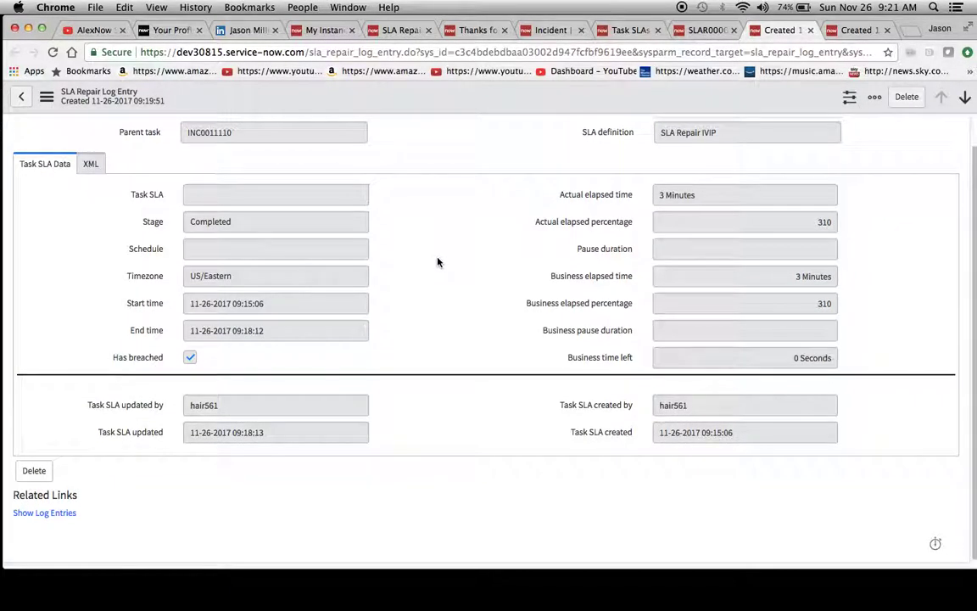
{"action": "scroll", "coordinate": [438, 262], "scroll_direction": "up", "scroll_amount": 1}
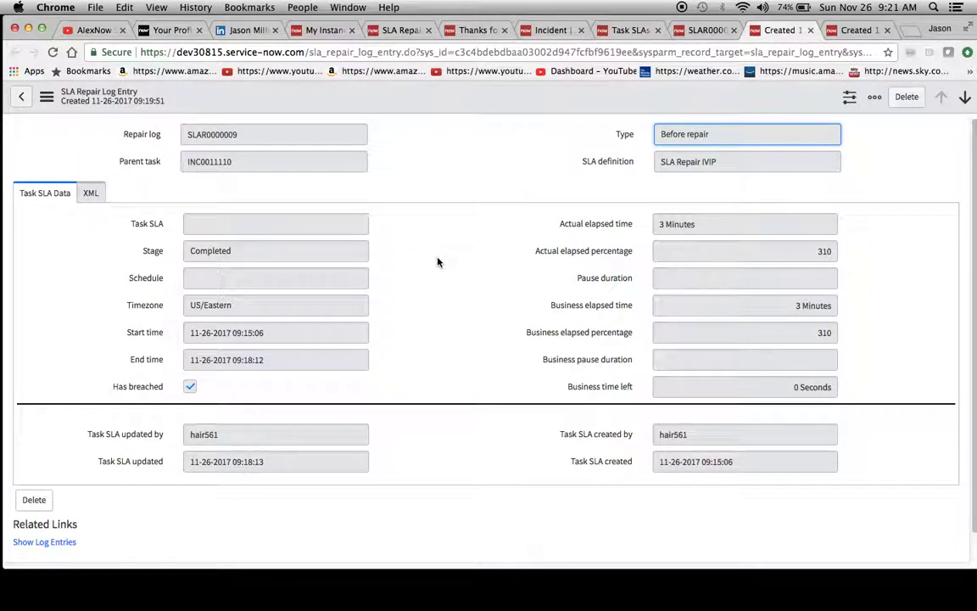
{"action": "left_click", "coordinate": [859, 31]}
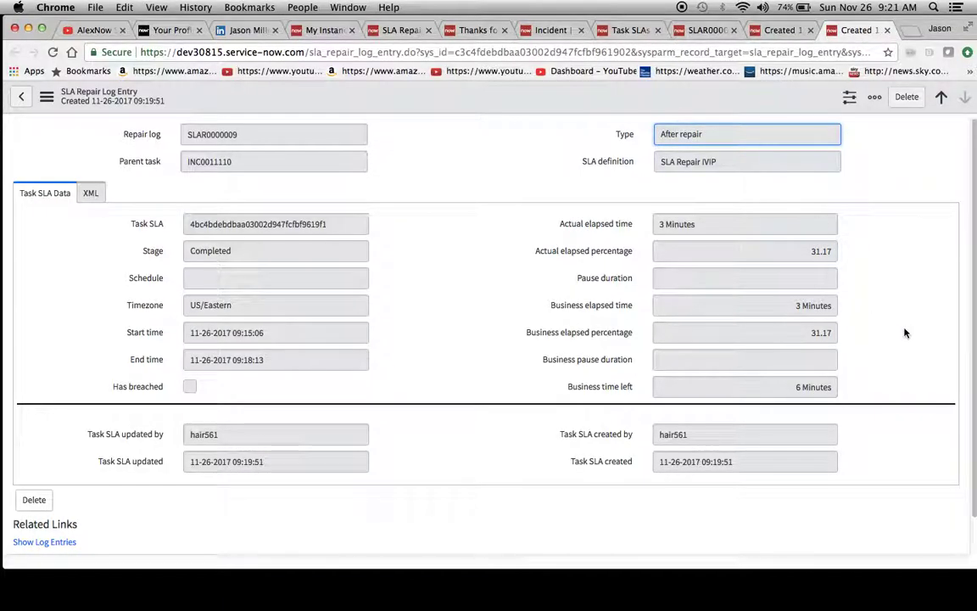
{"action": "left_click", "coordinate": [761, 30]}
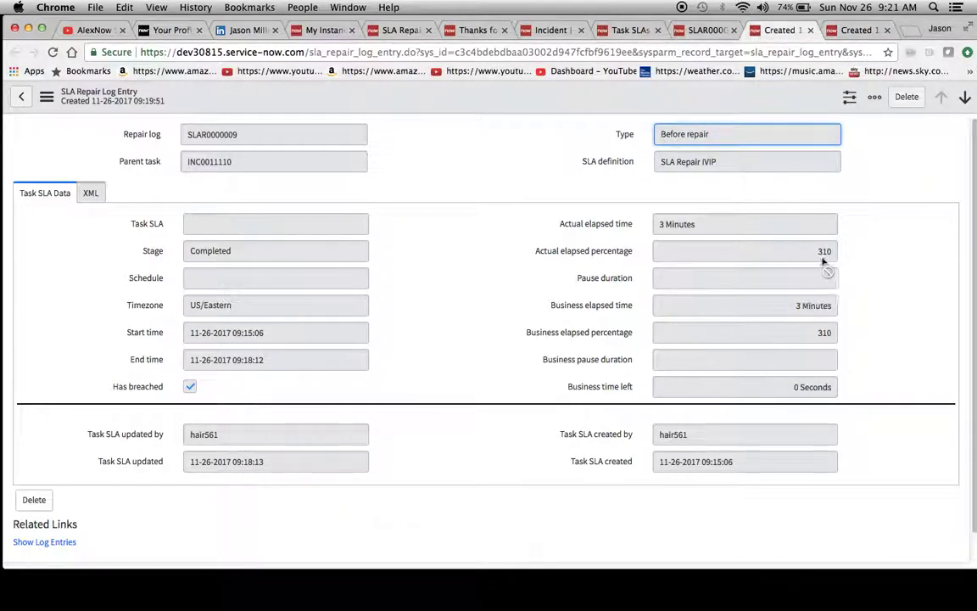
{"action": "left_click", "coordinate": [848, 34]}
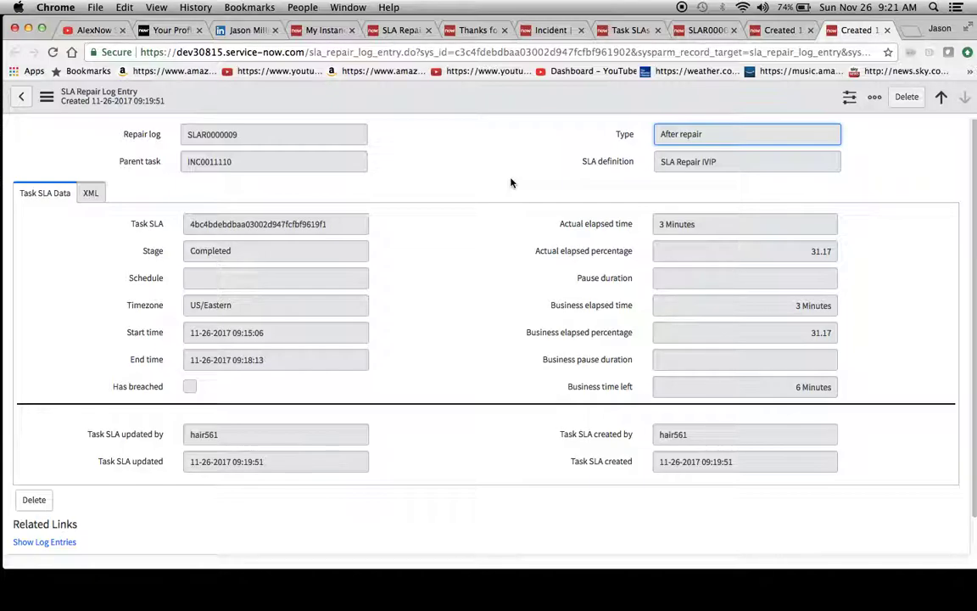
Show the SLA Repair IVIP definition's version history and open a previous version separately
{"action": "left_click", "coordinate": [383, 28]}
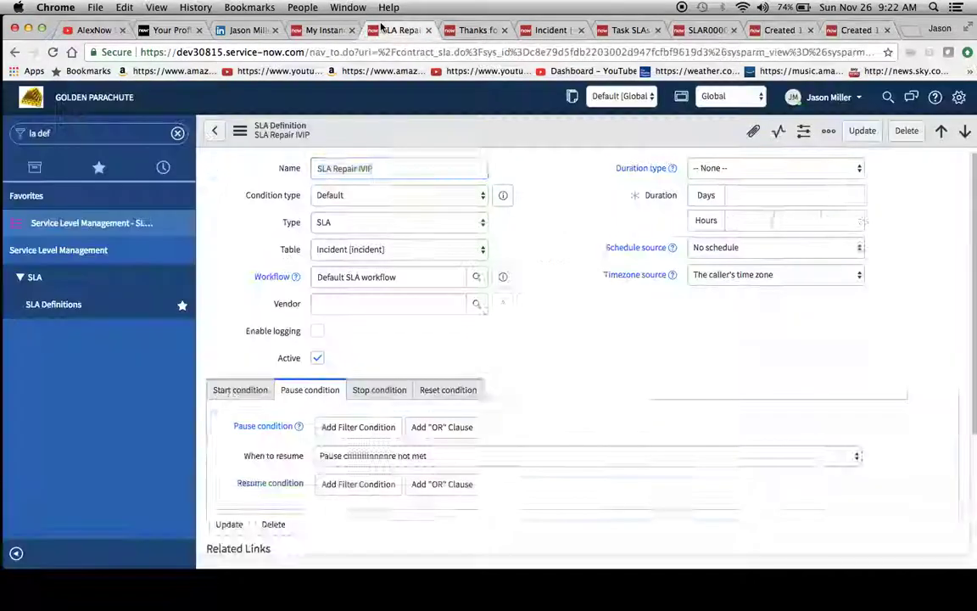
{"action": "scroll", "coordinate": [602, 316], "scroll_direction": "down", "scroll_amount": 10}
{"action": "left_click", "coordinate": [409, 286]}
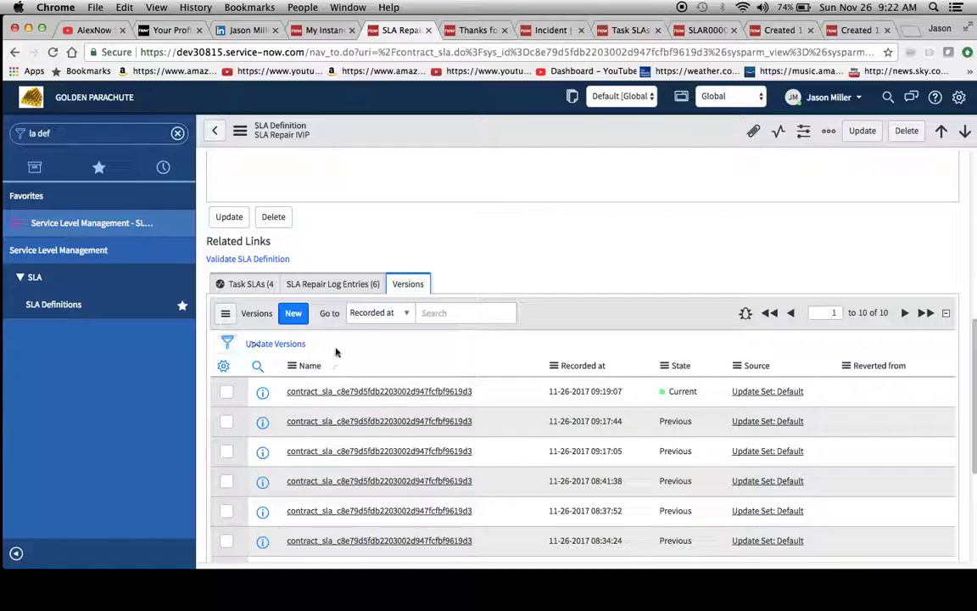
{"action": "scroll", "coordinate": [496, 372], "scroll_direction": "down", "scroll_amount": 2}
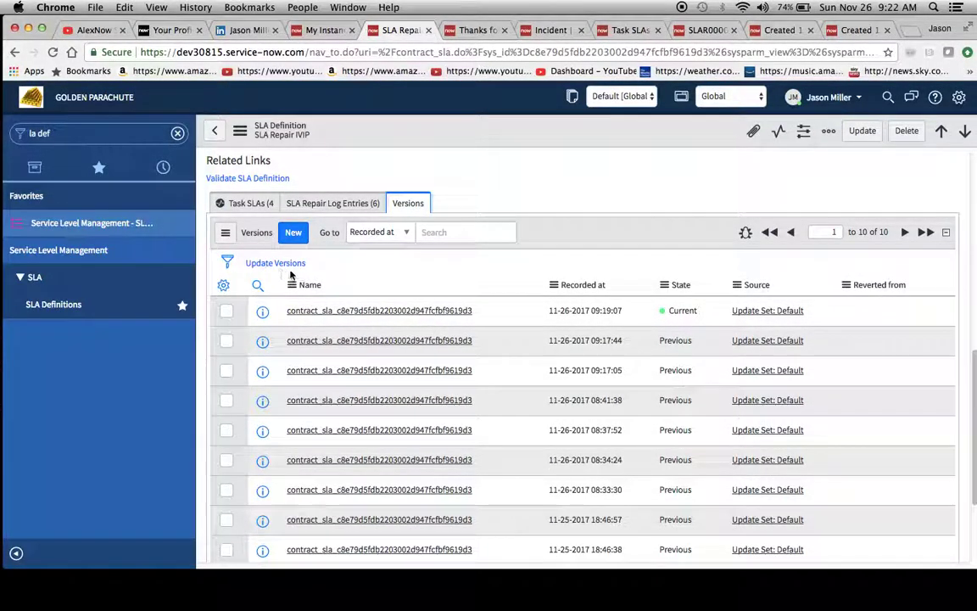
{"action": "scroll", "coordinate": [514, 347], "scroll_direction": "down", "scroll_amount": 3}
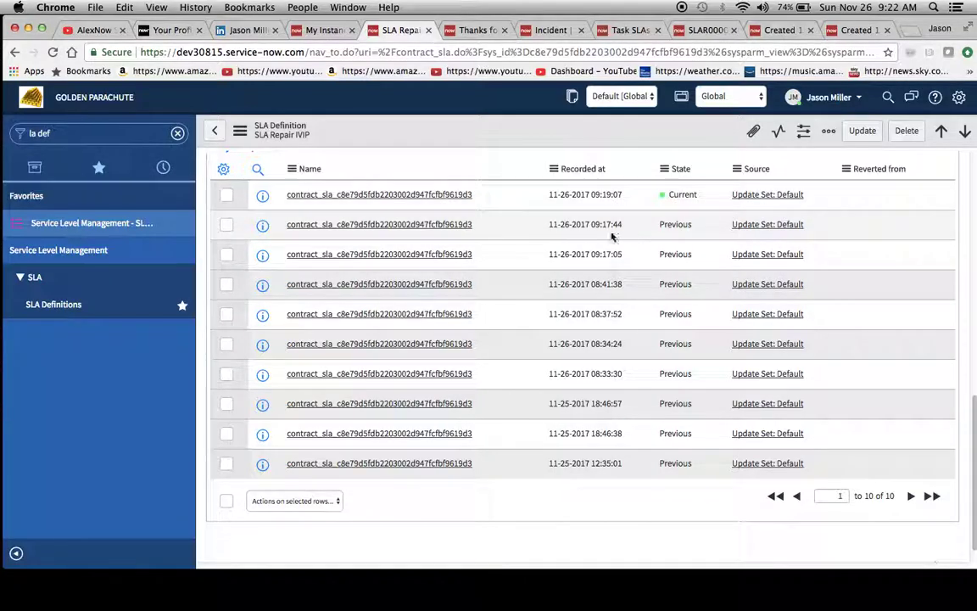
{"action": "left_click", "coordinate": [373, 226], "text": "super"}
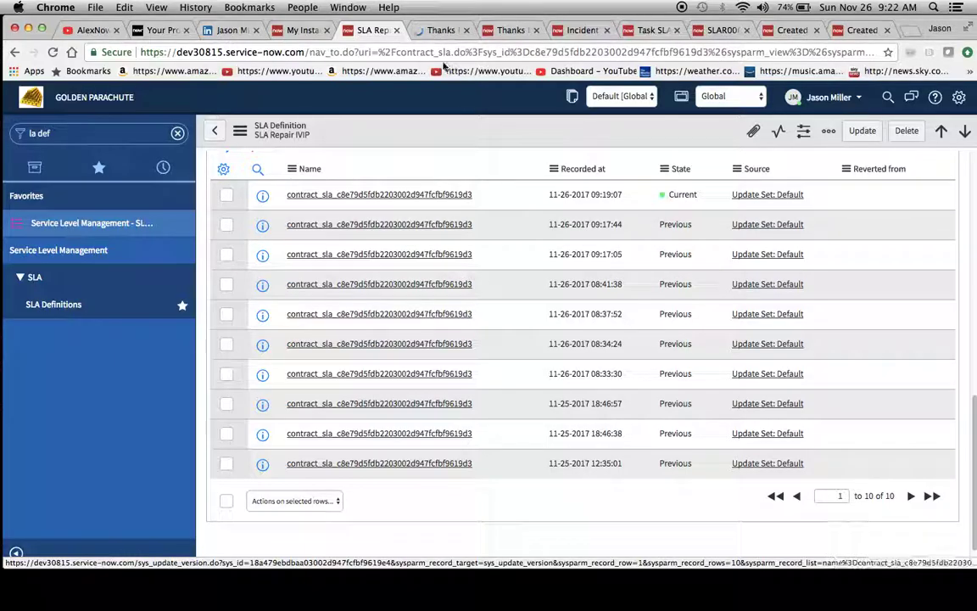
Review the previous version record of the definition, then close it
{"action": "left_click", "coordinate": [441, 32]}
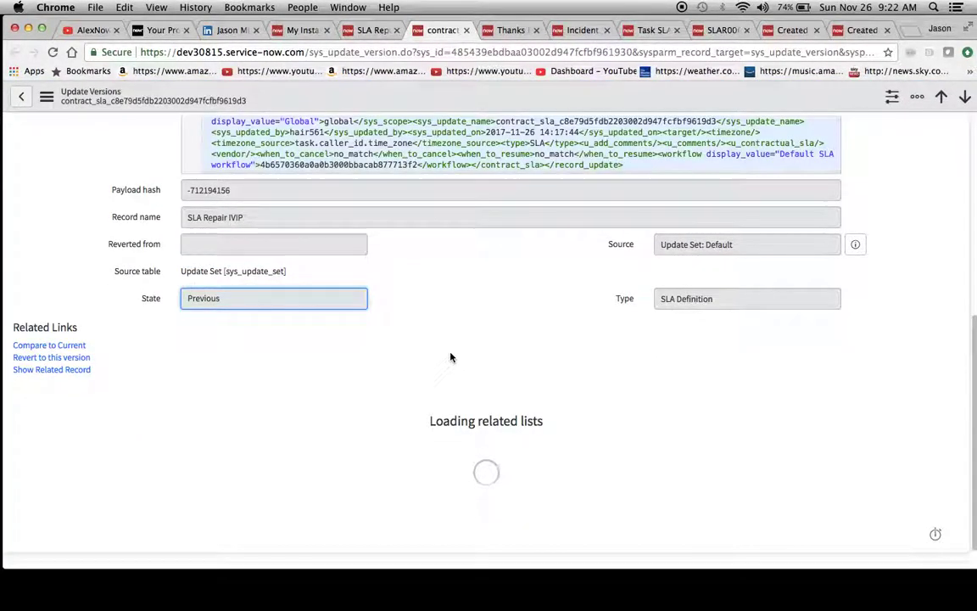
{"action": "scroll", "coordinate": [458, 337], "scroll_direction": "up", "scroll_amount": 5}
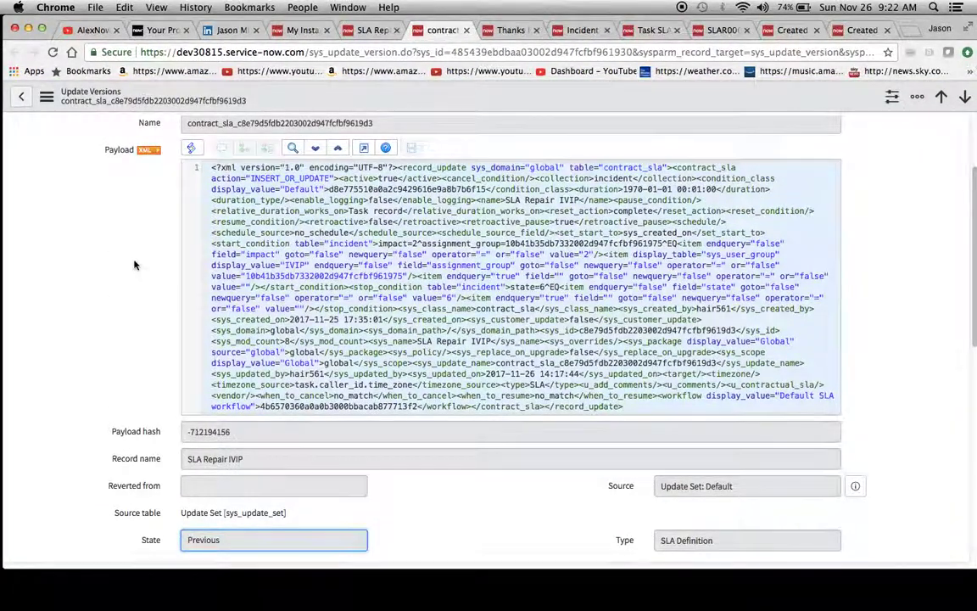
{"action": "scroll", "coordinate": [135, 262], "scroll_direction": "up", "scroll_amount": 2}
{"action": "scroll", "coordinate": [134, 265], "scroll_direction": "down", "scroll_amount": 5}
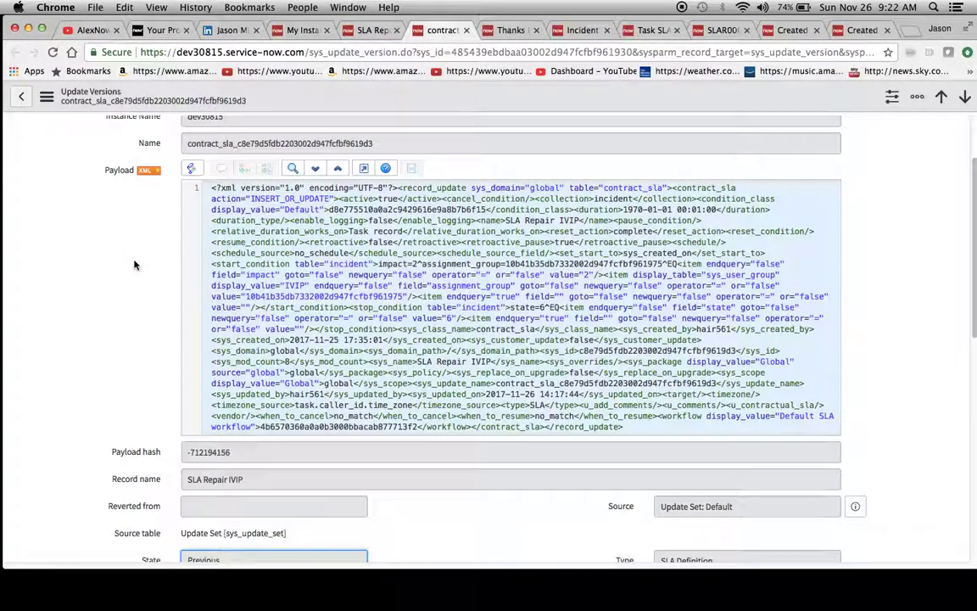
{"action": "scroll", "coordinate": [134, 265], "scroll_direction": "down", "scroll_amount": 2}
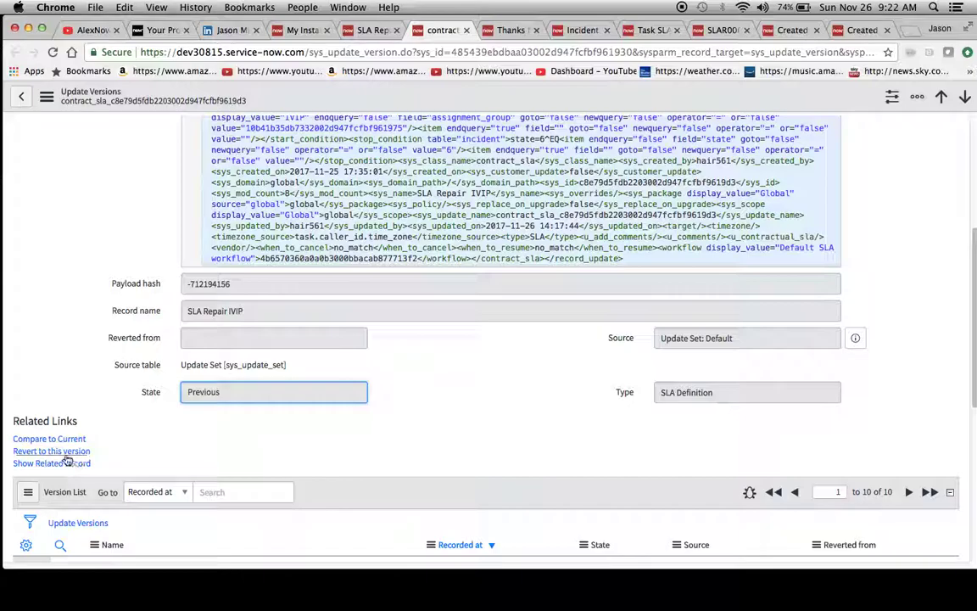
{"action": "scroll", "coordinate": [436, 432], "scroll_direction": "down", "scroll_amount": 3}
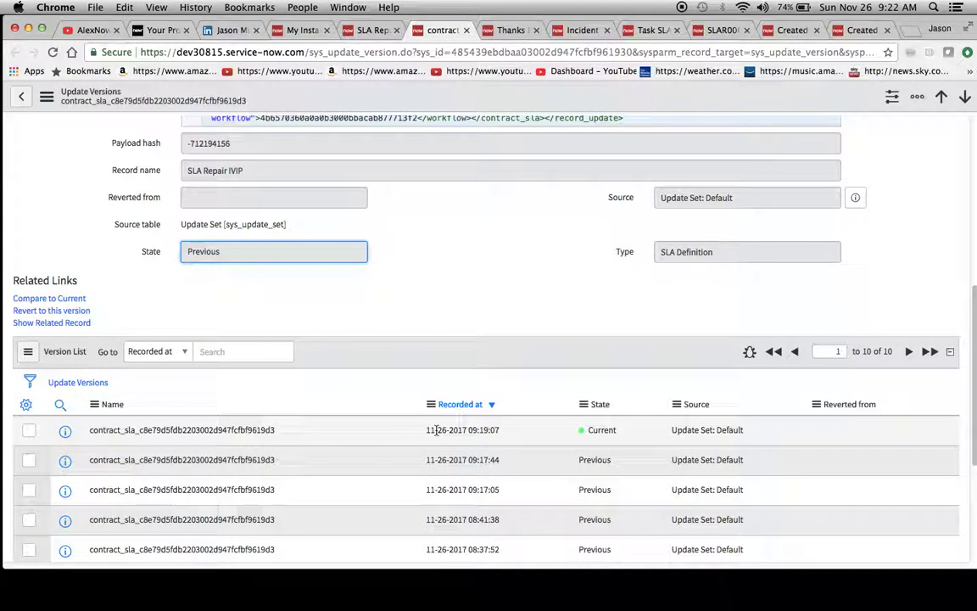
{"action": "scroll", "coordinate": [436, 429], "scroll_direction": "up", "scroll_amount": 10}
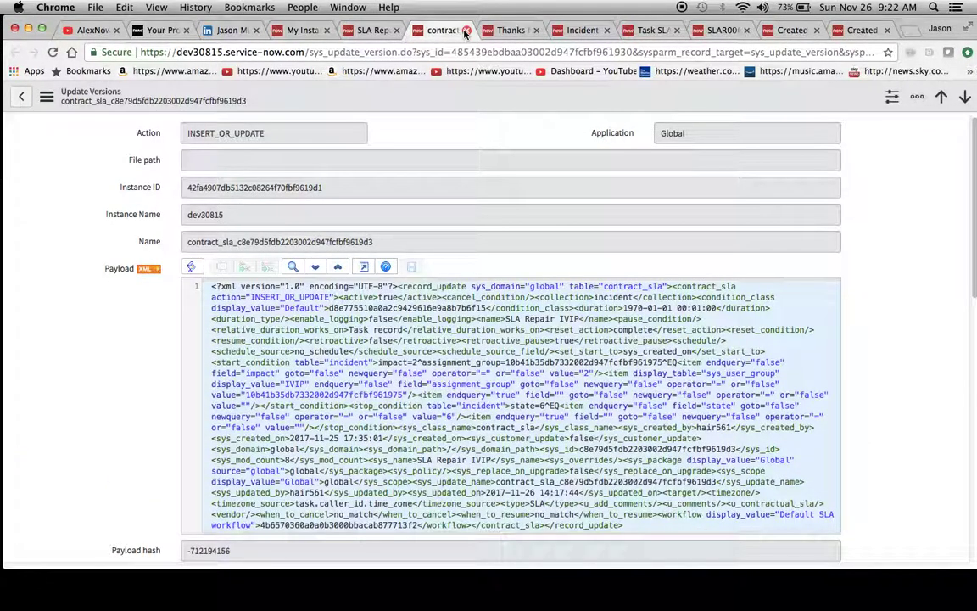
{"action": "left_click", "coordinate": [466, 30]}
Open and close the field chooser on the definition's Pause condition
{"action": "scroll", "coordinate": [525, 286], "scroll_direction": "up", "scroll_amount": 10}
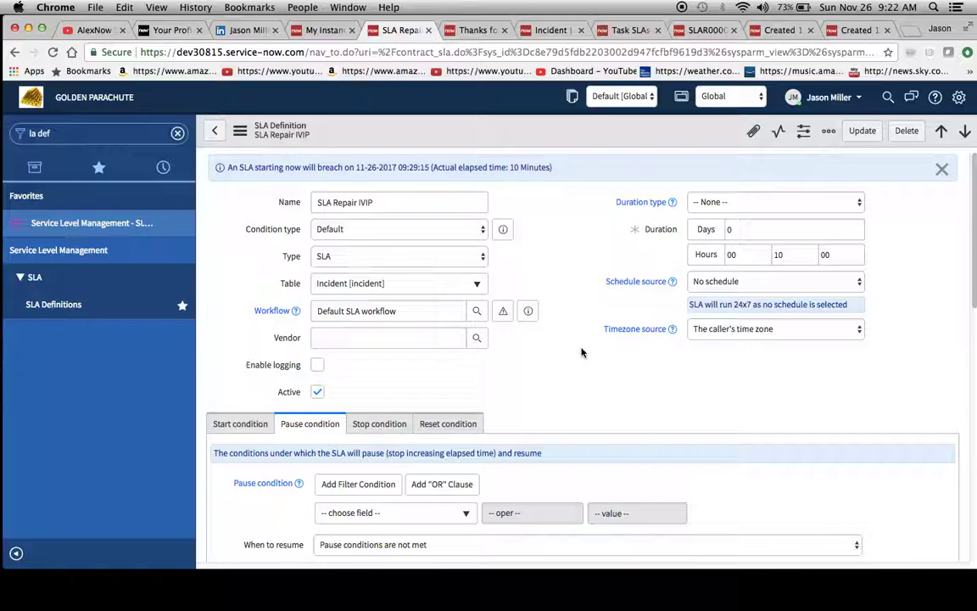
{"action": "scroll", "coordinate": [581, 352], "scroll_direction": "down", "scroll_amount": 3}
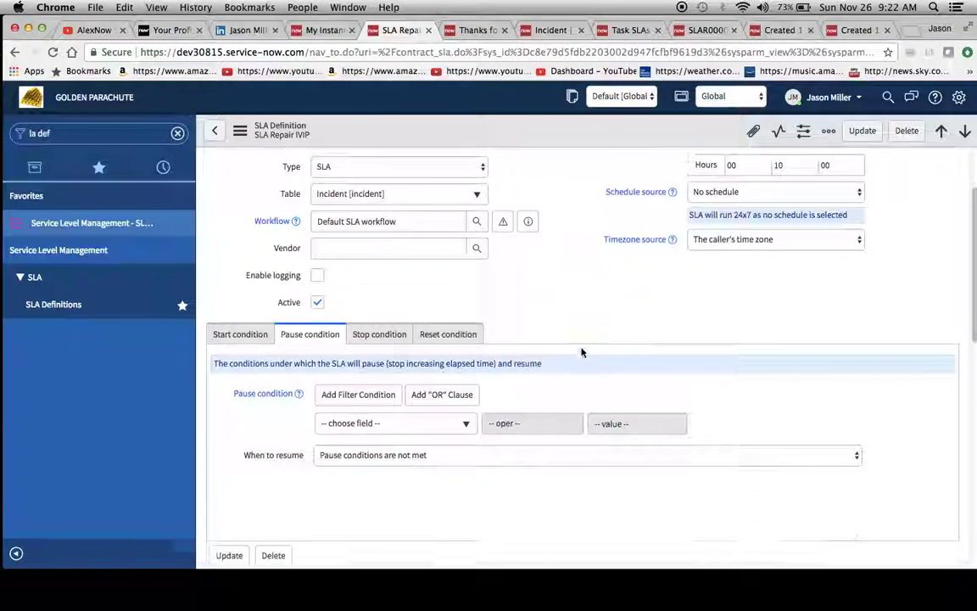
{"action": "scroll", "coordinate": [593, 288], "scroll_direction": "up", "scroll_amount": 3}
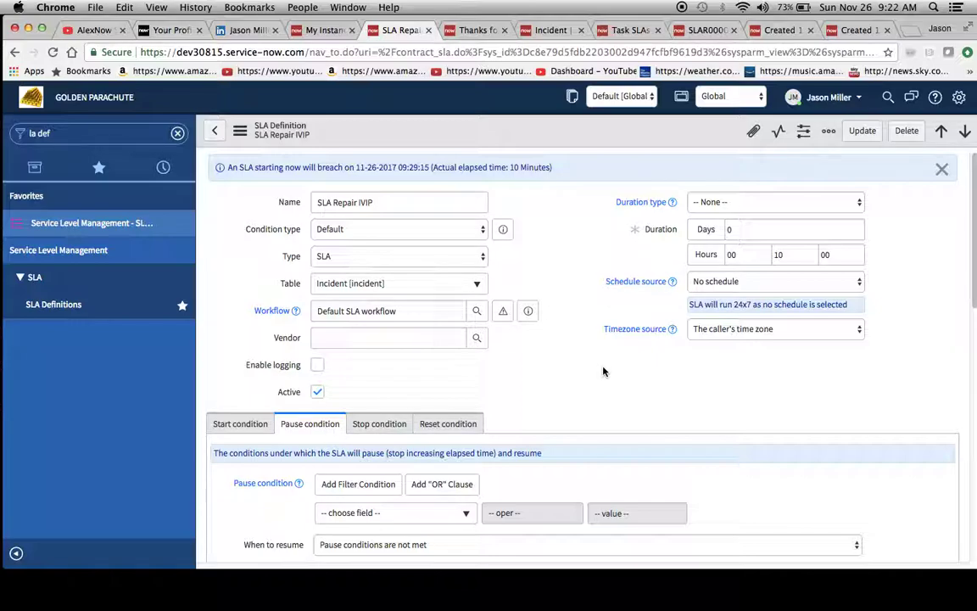
{"action": "scroll", "coordinate": [604, 370], "scroll_direction": "down", "scroll_amount": 3}
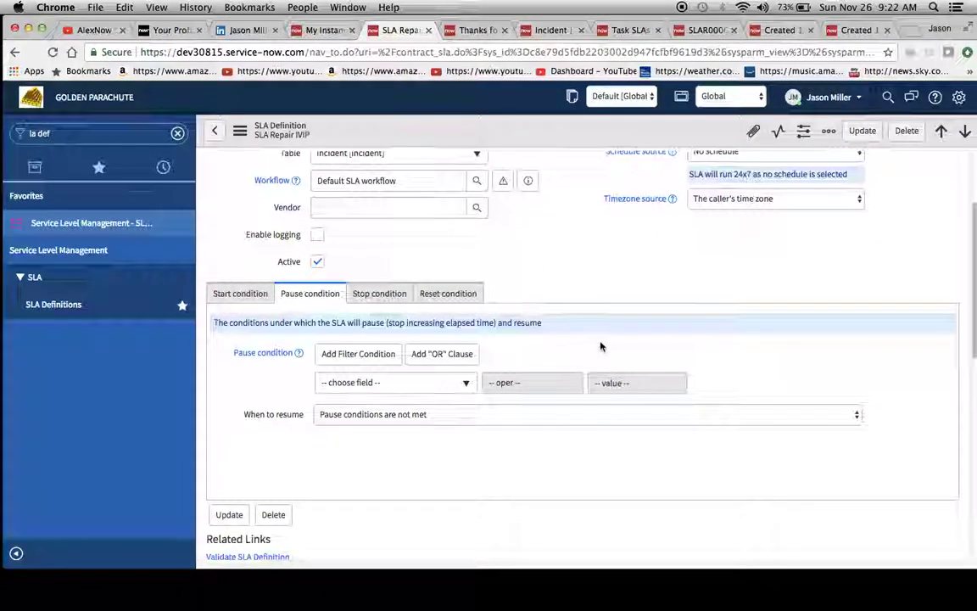
{"action": "left_click", "coordinate": [465, 382]}
{"action": "left_click", "coordinate": [524, 250]}
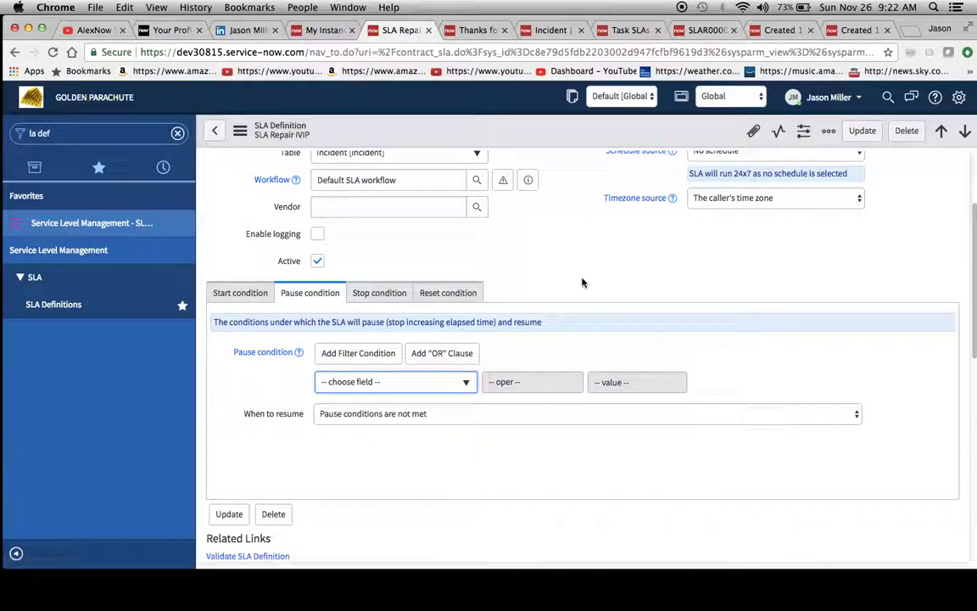
Copy incident INC0011110 into a new incident record
{"action": "left_click", "coordinate": [547, 30]}
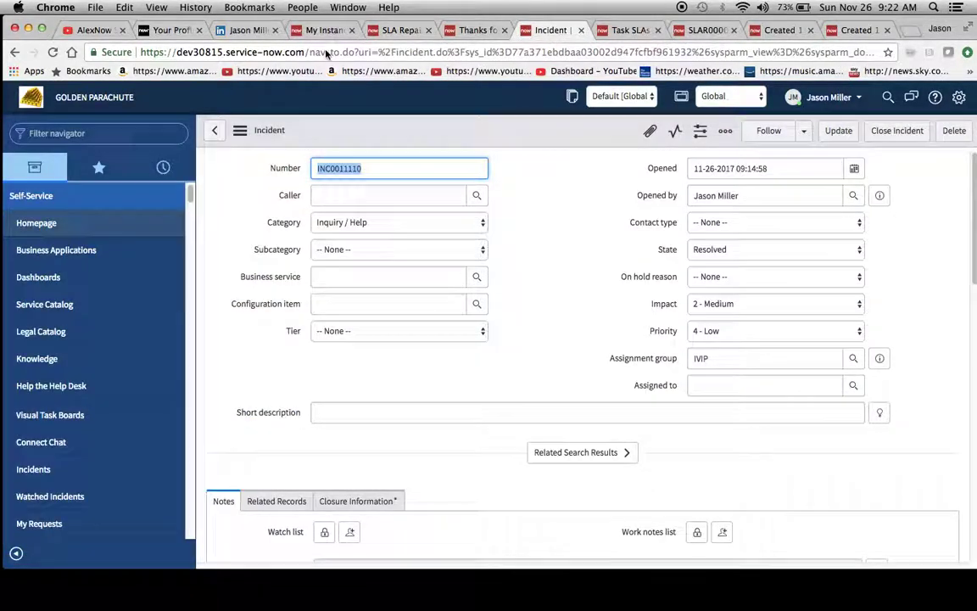
{"action": "left_click", "coordinate": [240, 130]}
{"action": "left_click", "coordinate": [281, 178]}
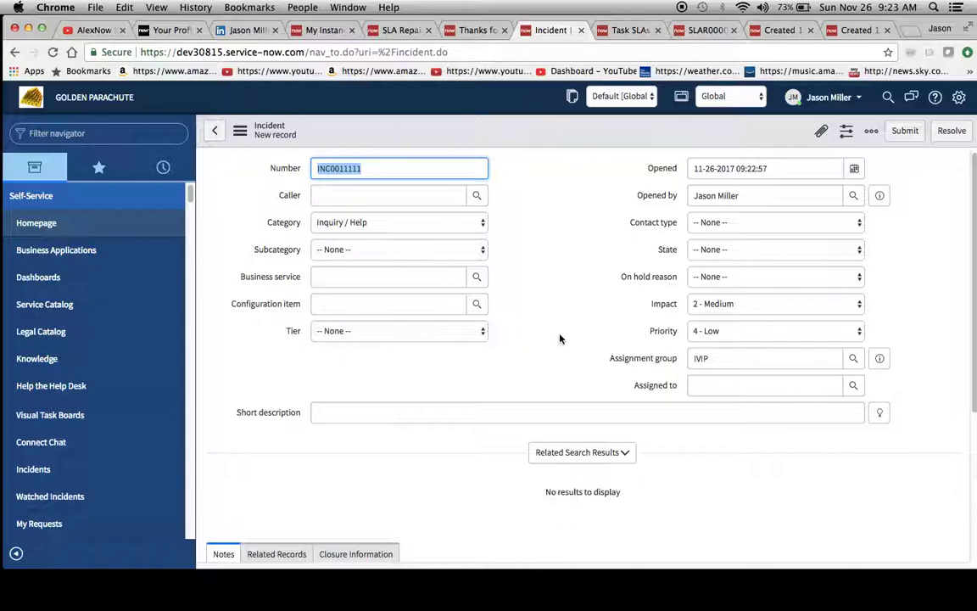
{"action": "scroll", "coordinate": [560, 340], "scroll_direction": "down", "scroll_amount": 5}
{"action": "scroll", "coordinate": [560, 339], "scroll_direction": "up", "scroll_amount": 5}
Save the copy as INC0011111 and check its in-progress SLA Repair IVIP task SLA
{"action": "left_click", "coordinate": [240, 130]}
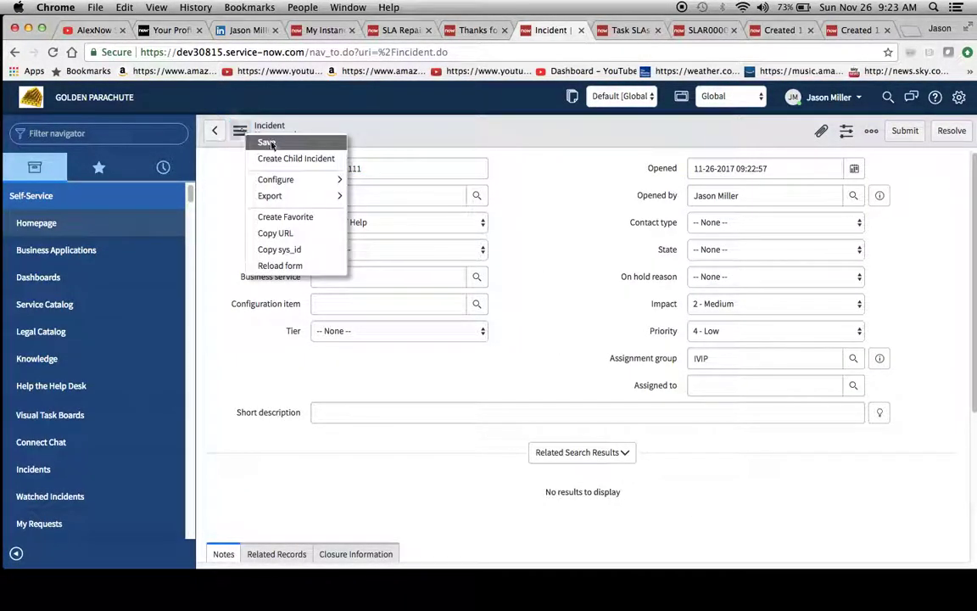
{"action": "left_click", "coordinate": [268, 143]}
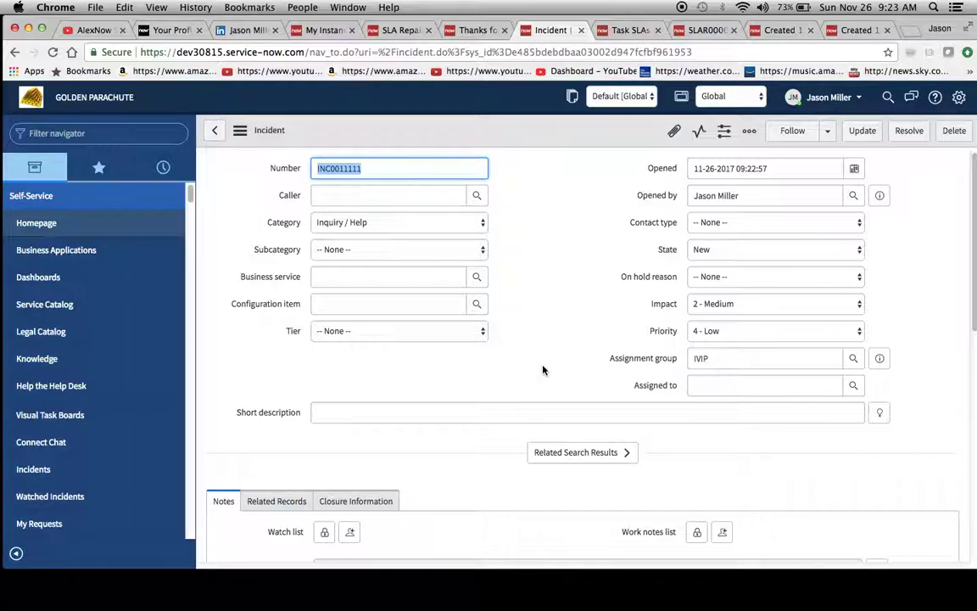
{"action": "scroll", "coordinate": [543, 370], "scroll_direction": "down", "scroll_amount": 15}
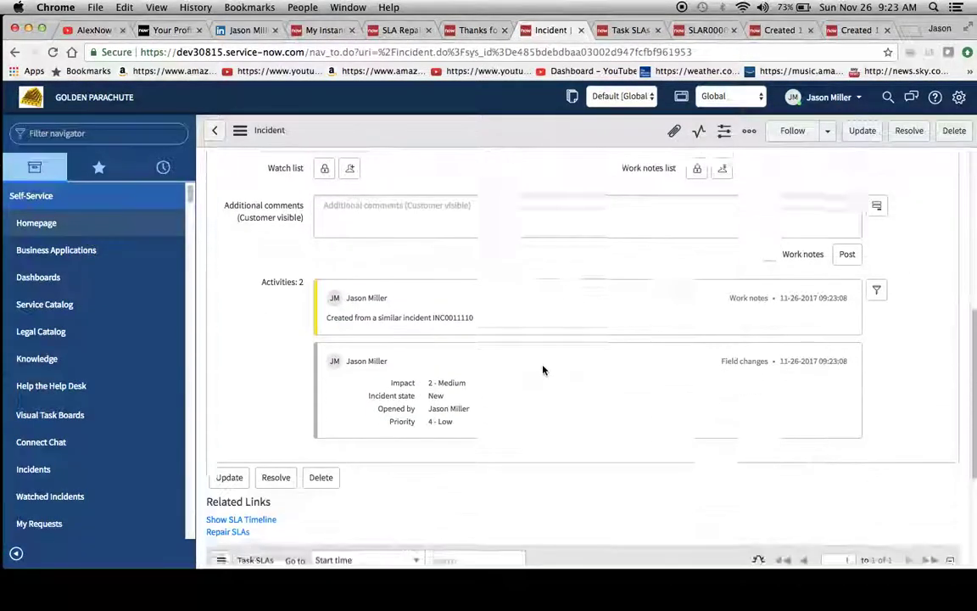
{"action": "scroll", "coordinate": [543, 370], "scroll_direction": "down", "scroll_amount": 1}
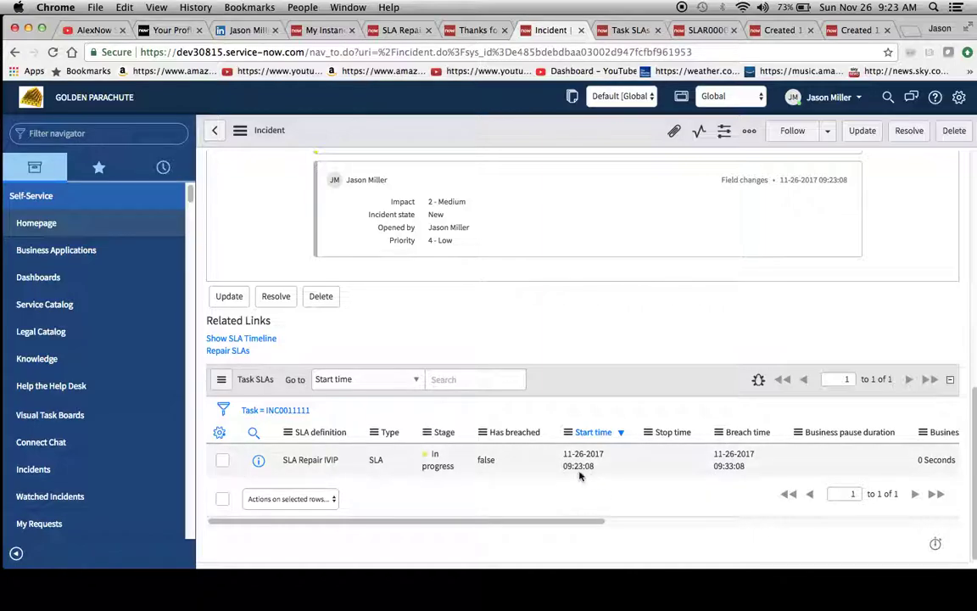
{"action": "scroll", "coordinate": [753, 461], "scroll_direction": "up", "scroll_amount": 10}
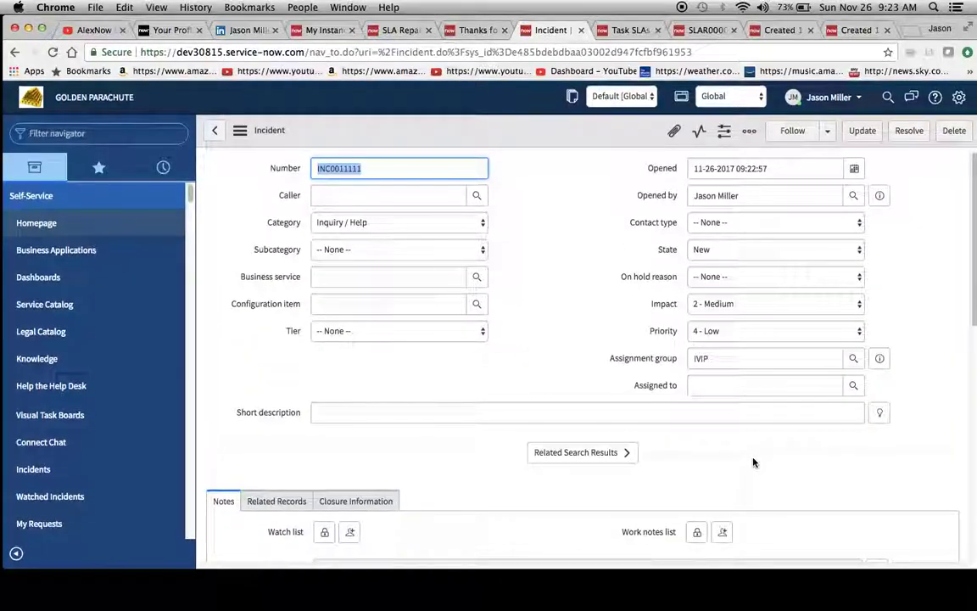
Set INC0011111's state to On Hold, with hold reason None, and save it
{"action": "left_click", "coordinate": [733, 278]}
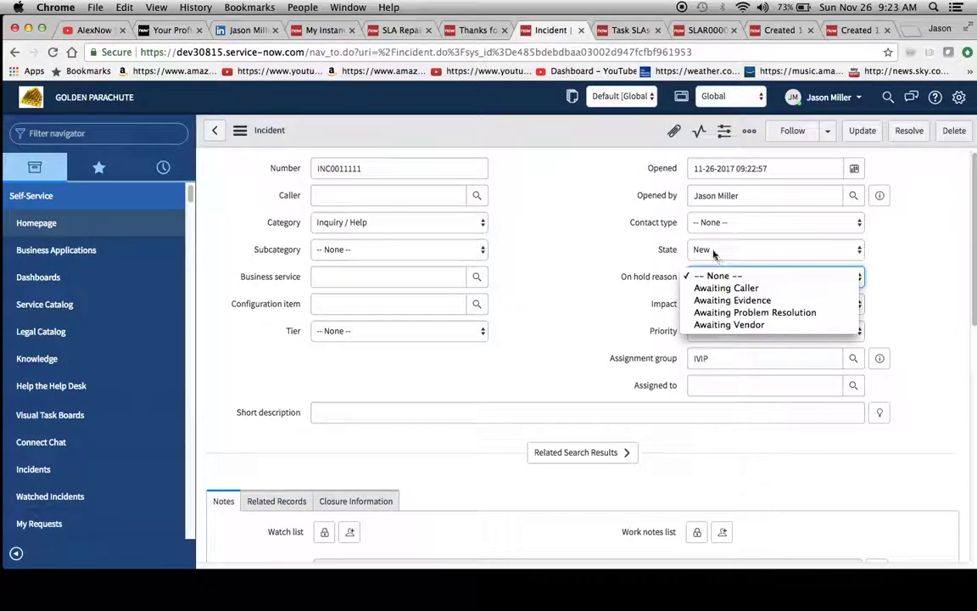
{"action": "left_click", "coordinate": [730, 275]}
{"action": "left_click", "coordinate": [712, 253]}
{"action": "left_click", "coordinate": [713, 276]}
{"action": "left_click", "coordinate": [239, 130]}
{"action": "left_click", "coordinate": [255, 141]}
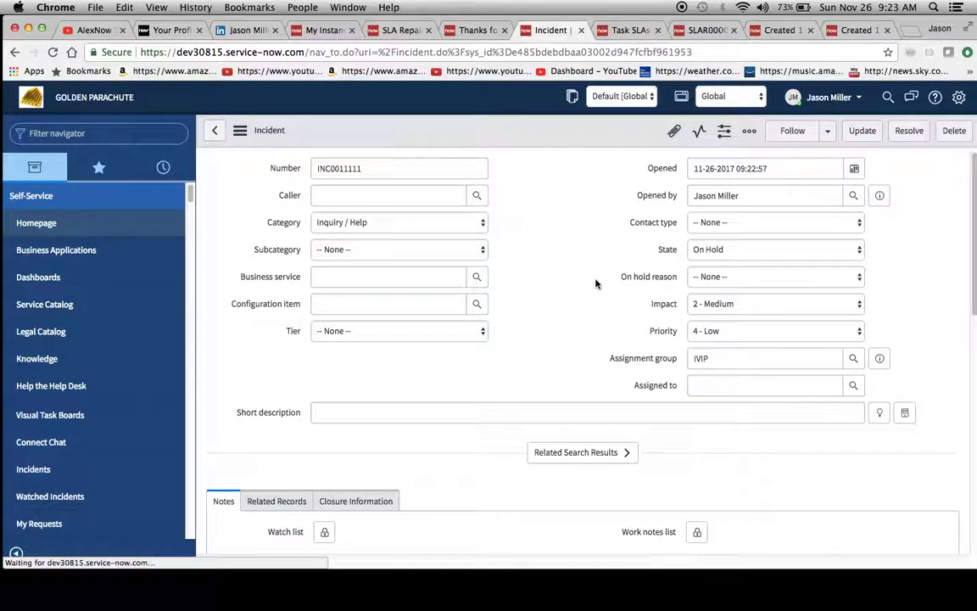
{"action": "left_click", "coordinate": [615, 27]}
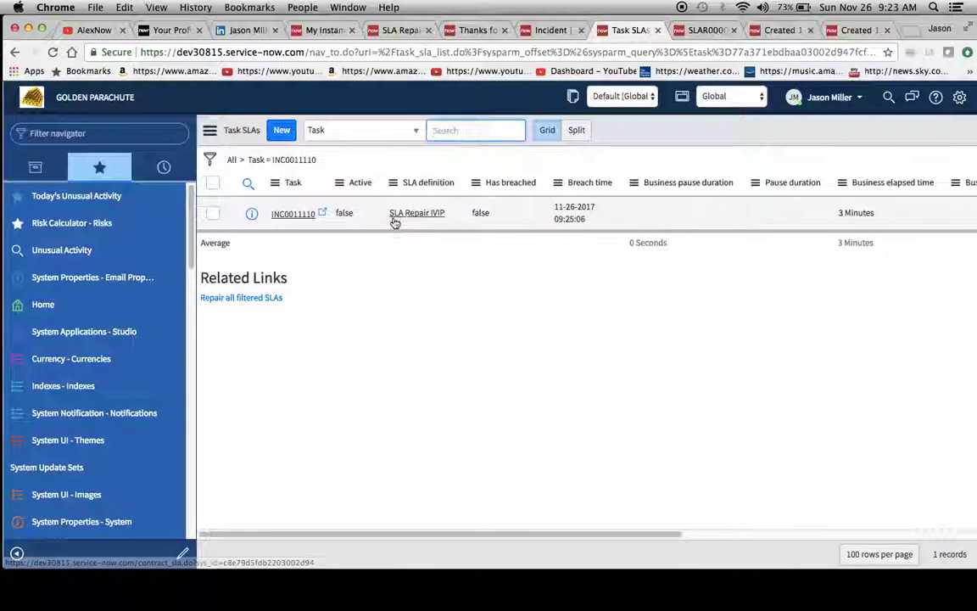
Filter all task SLAs to SLA Repair IVIP, clear the filter, and return to INC0011111
{"action": "left_click", "coordinate": [230, 161]}
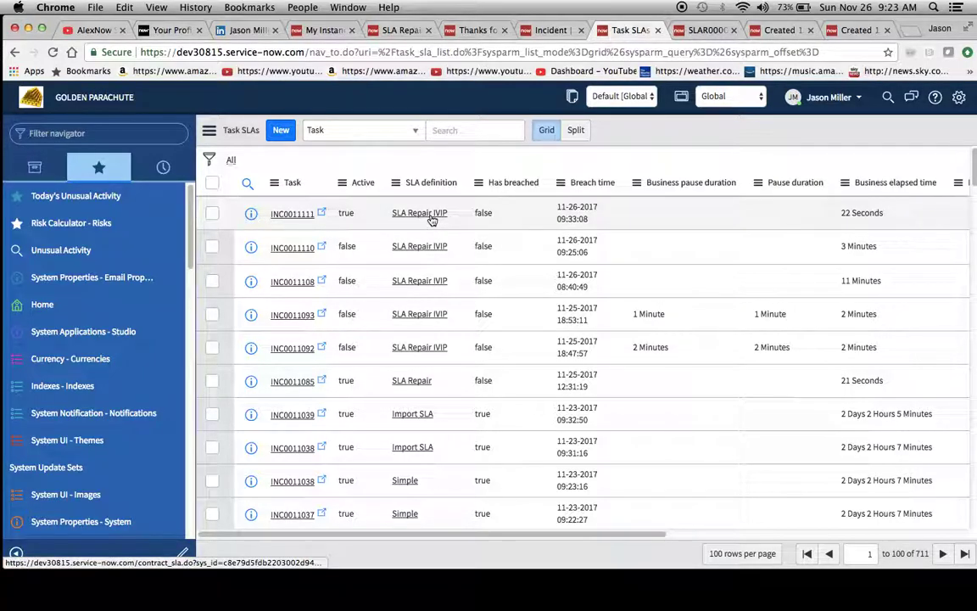
{"action": "right_click", "coordinate": [432, 219]}
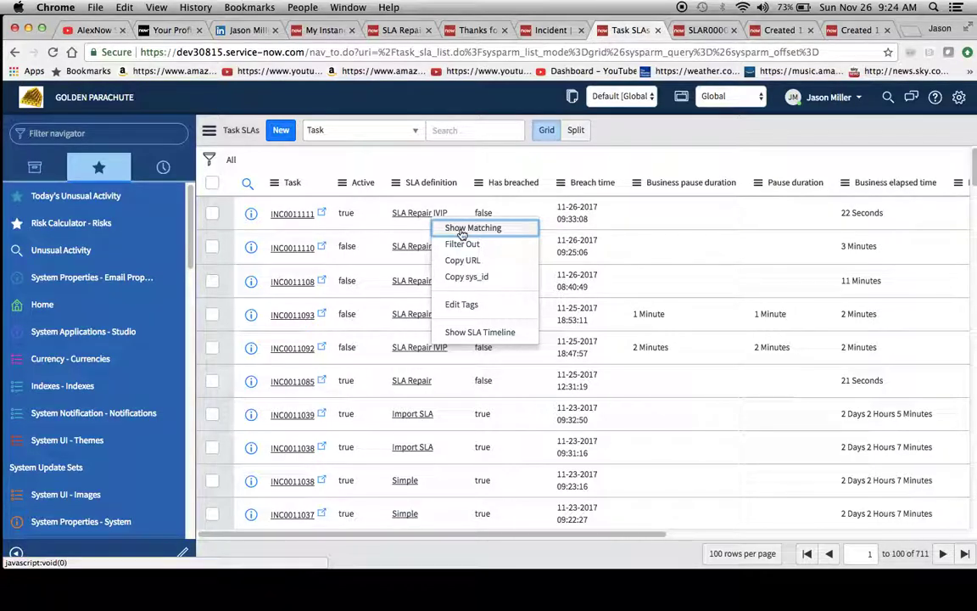
{"action": "left_click", "coordinate": [462, 231]}
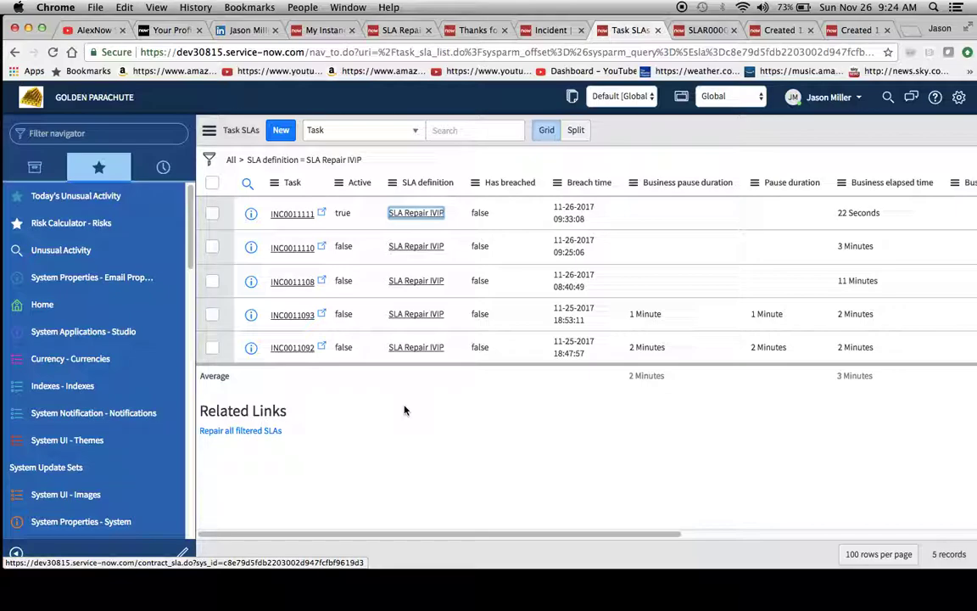
{"action": "left_click", "coordinate": [232, 160]}
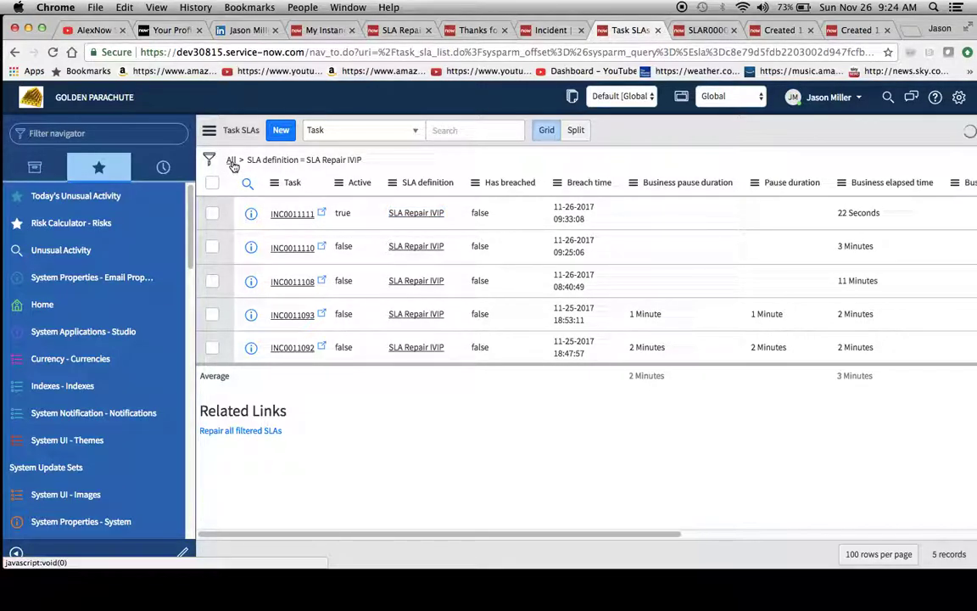
{"action": "left_click", "coordinate": [545, 32]}
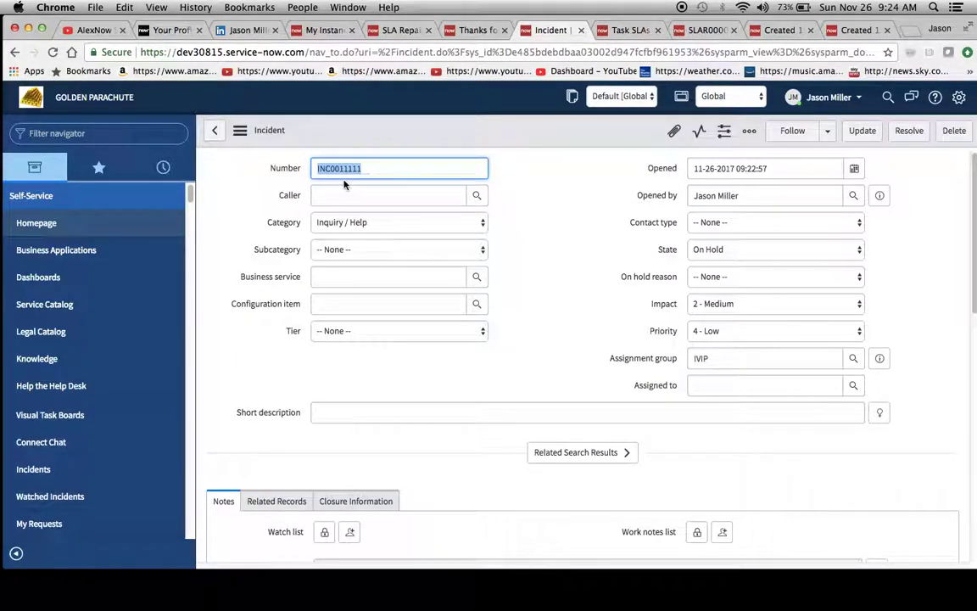
Set incident INC0011111's state to Resolved and save it
{"action": "left_click", "coordinate": [745, 251]}
{"action": "left_click", "coordinate": [729, 262]}
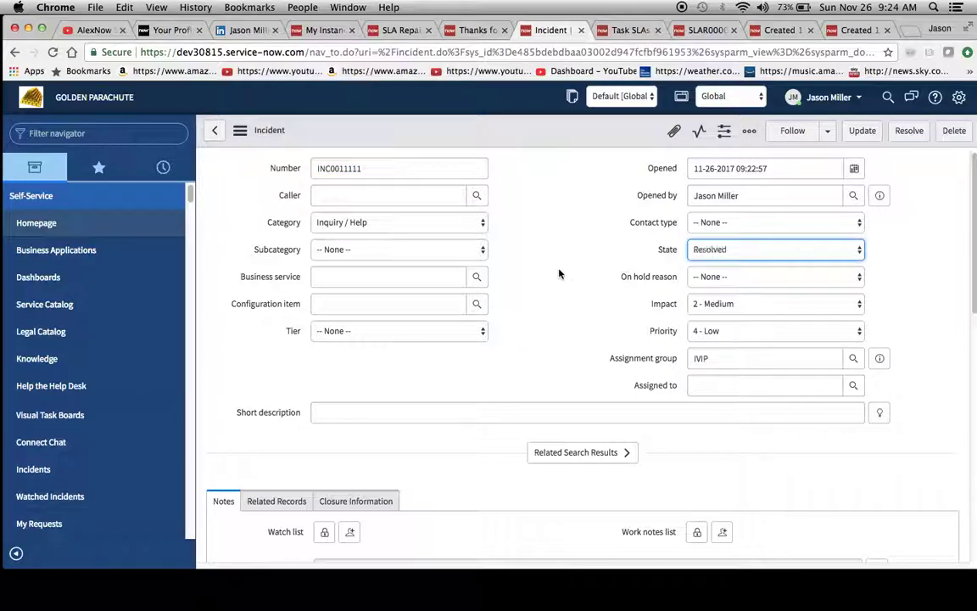
{"action": "scroll", "coordinate": [551, 275], "scroll_direction": "down", "scroll_amount": 10}
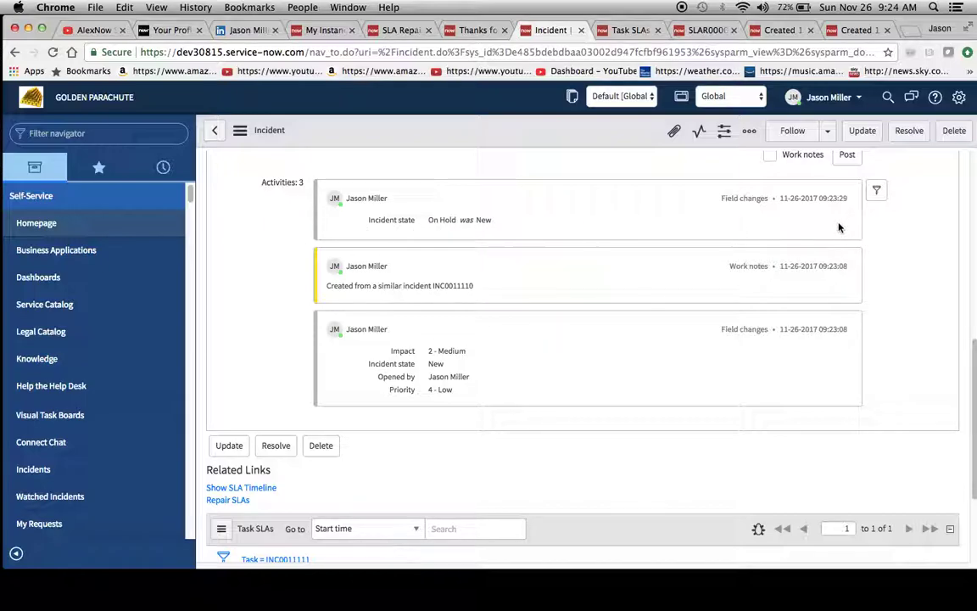
{"action": "scroll", "coordinate": [840, 220], "scroll_direction": "up", "scroll_amount": 5}
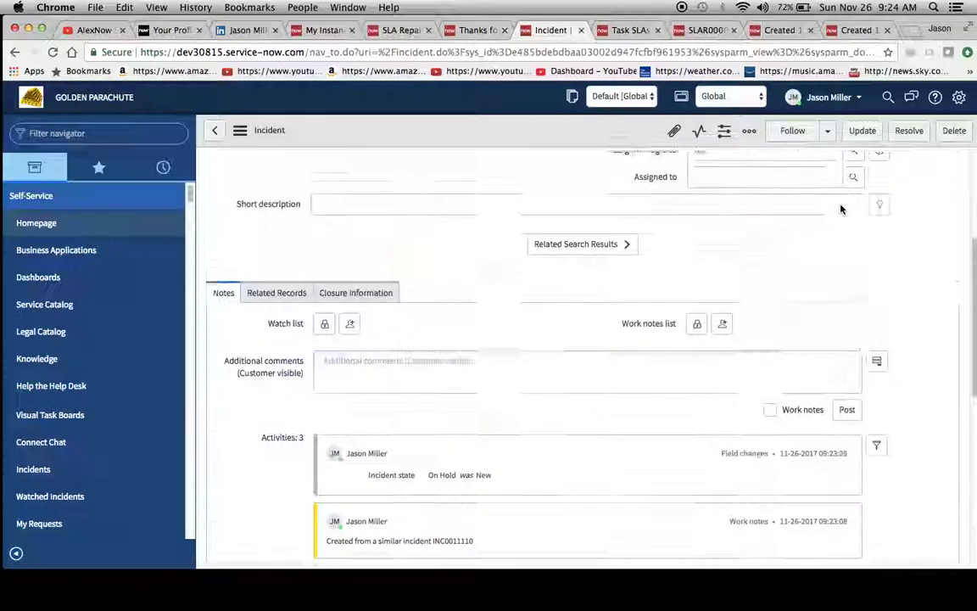
{"action": "scroll", "coordinate": [841, 208], "scroll_direction": "up", "scroll_amount": 3}
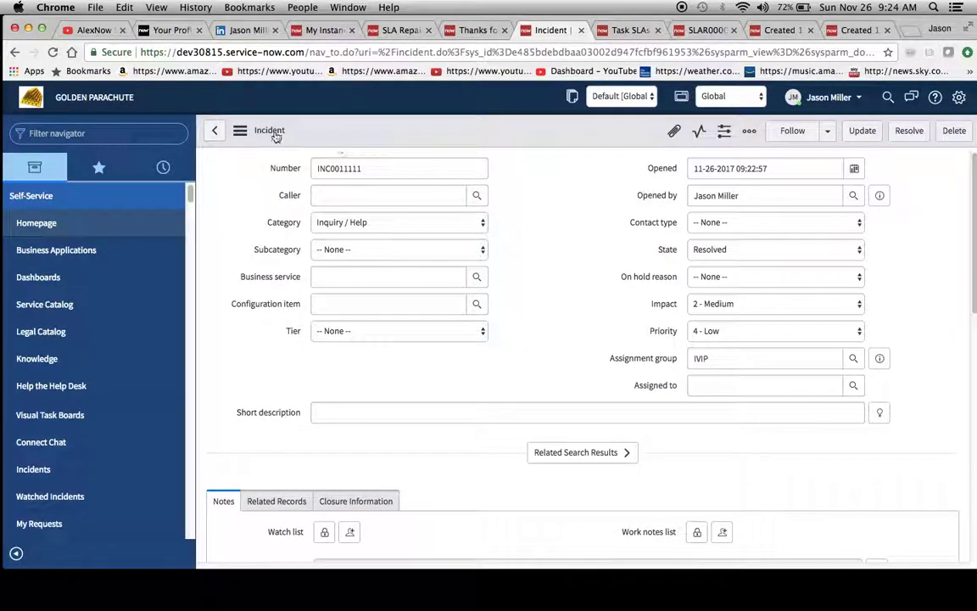
{"action": "left_click", "coordinate": [240, 130]}
{"action": "left_click", "coordinate": [265, 142]}
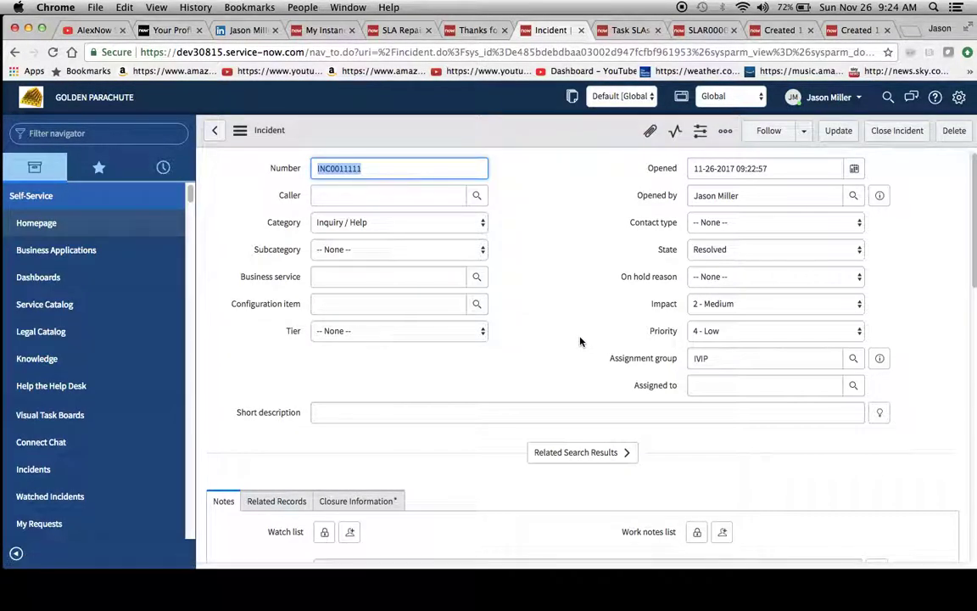
Review the Task SLAs columns for business pause duration, then reload the incident form
{"action": "scroll", "coordinate": [581, 341], "scroll_direction": "down", "scroll_amount": 10}
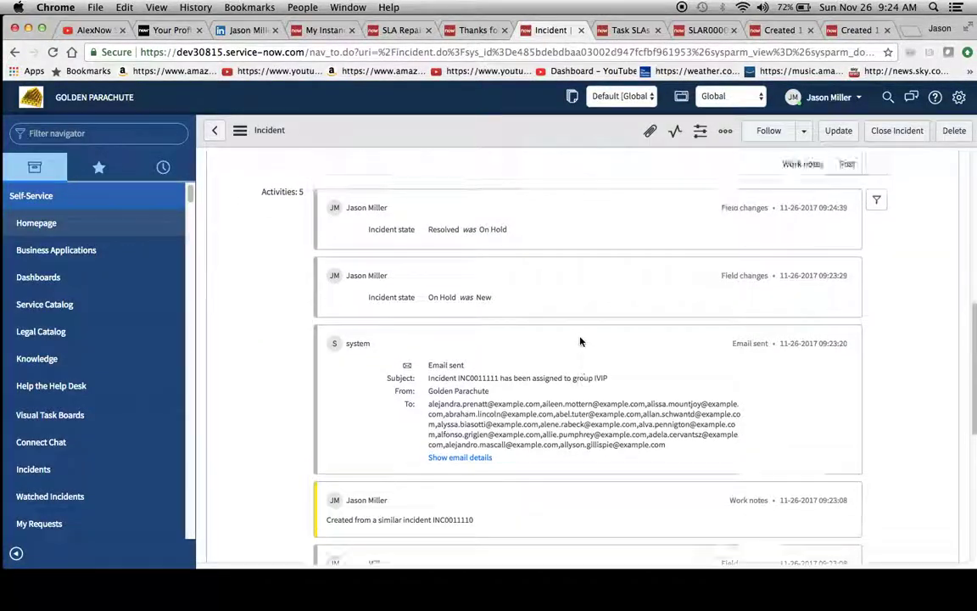
{"action": "scroll", "coordinate": [580, 341], "scroll_direction": "up", "scroll_amount": 1}
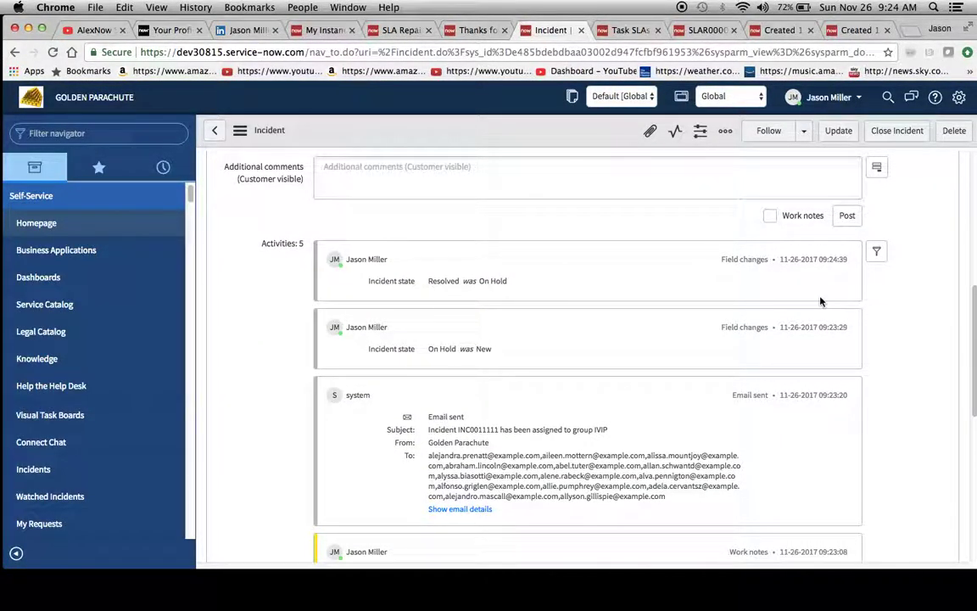
{"action": "scroll", "coordinate": [658, 376], "scroll_direction": "down", "scroll_amount": 6}
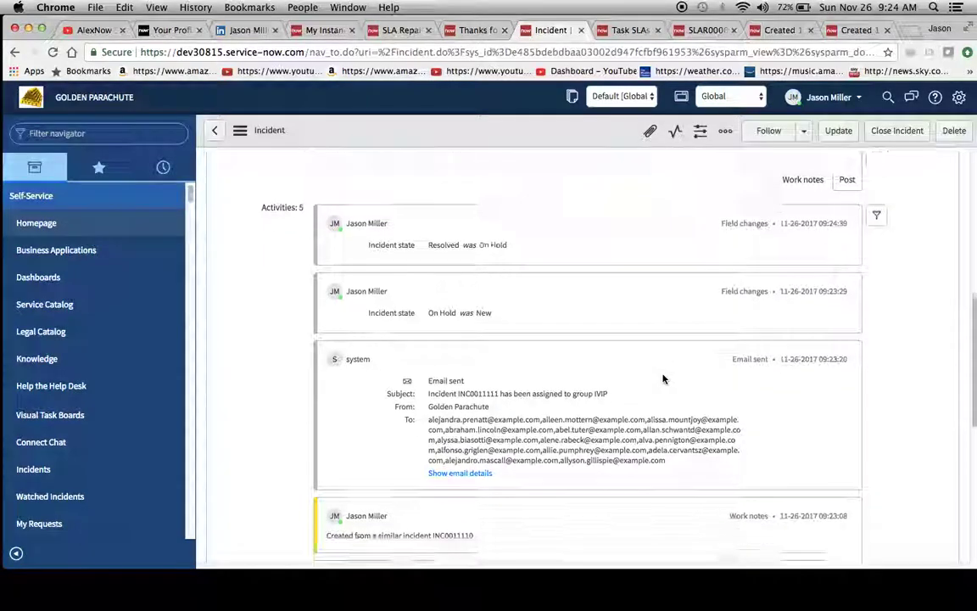
{"action": "scroll", "coordinate": [664, 379], "scroll_direction": "down", "scroll_amount": 1}
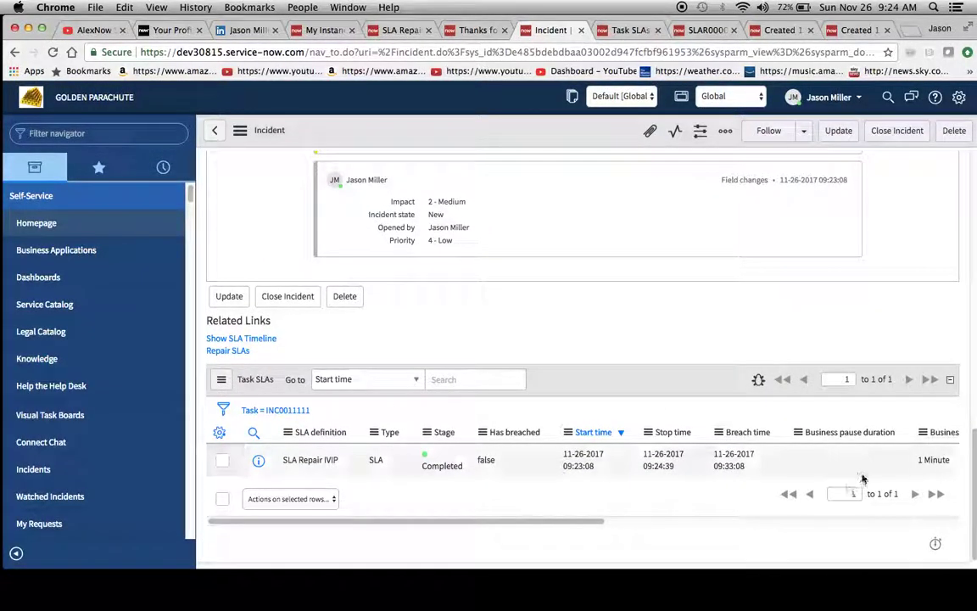
{"action": "scroll", "coordinate": [882, 466], "scroll_direction": "right", "scroll_amount": 5}
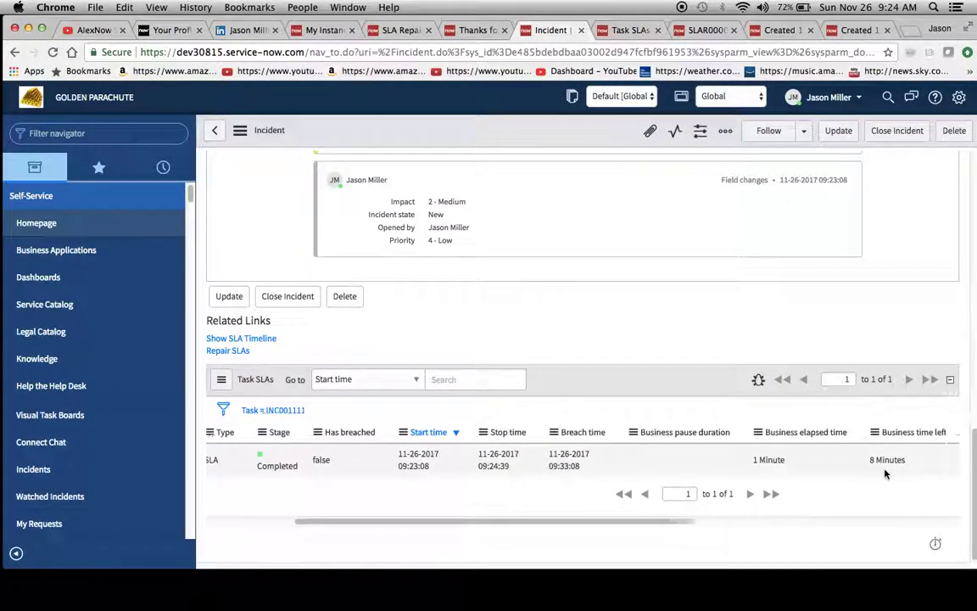
{"action": "scroll", "coordinate": [885, 473], "scroll_direction": "right", "scroll_amount": 3}
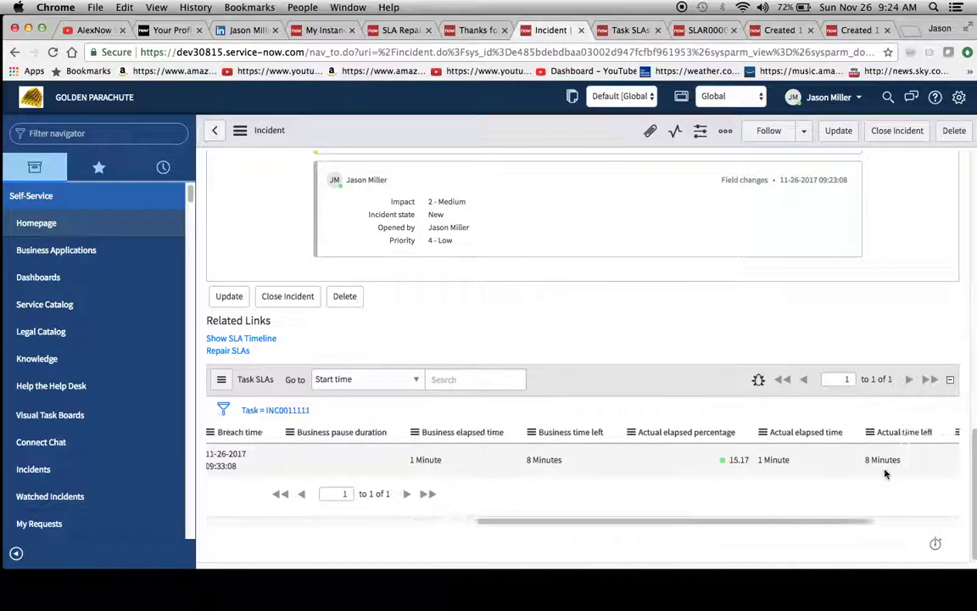
{"action": "scroll", "coordinate": [873, 469], "scroll_direction": "left", "scroll_amount": 8}
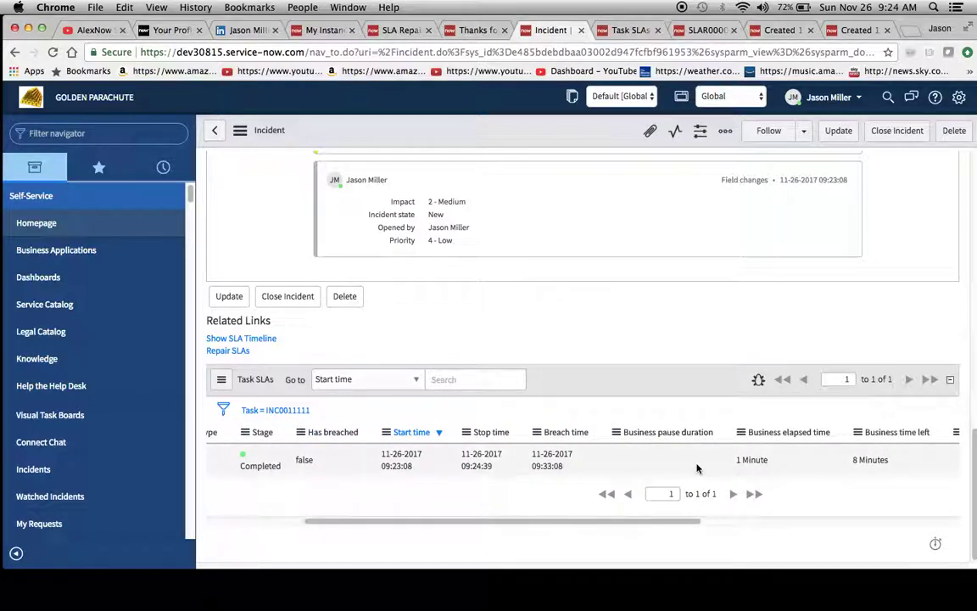
{"action": "scroll", "coordinate": [698, 467], "scroll_direction": "left", "scroll_amount": 2}
{"action": "scroll", "coordinate": [670, 465], "scroll_direction": "left", "scroll_amount": 3}
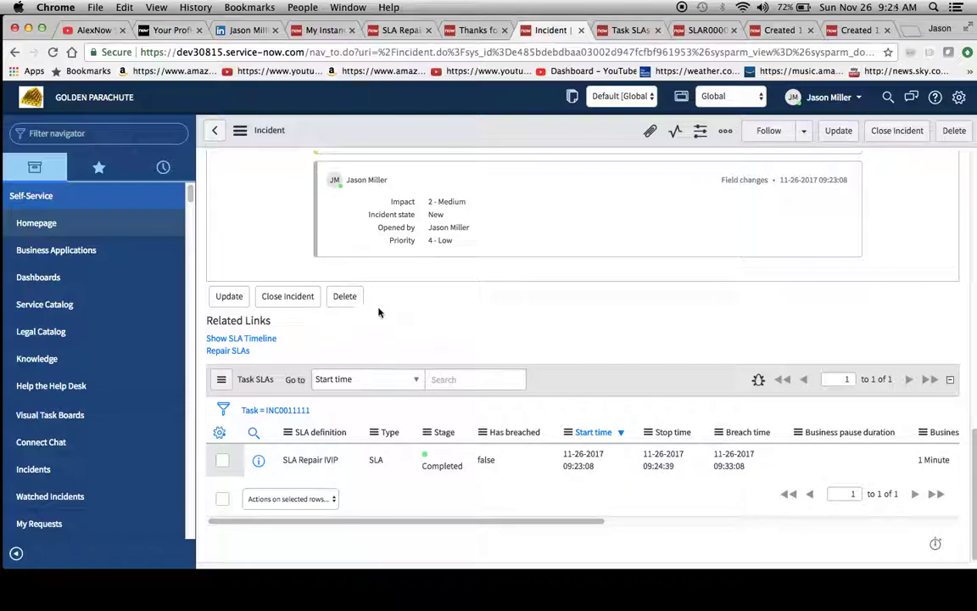
{"action": "left_click", "coordinate": [229, 296]}
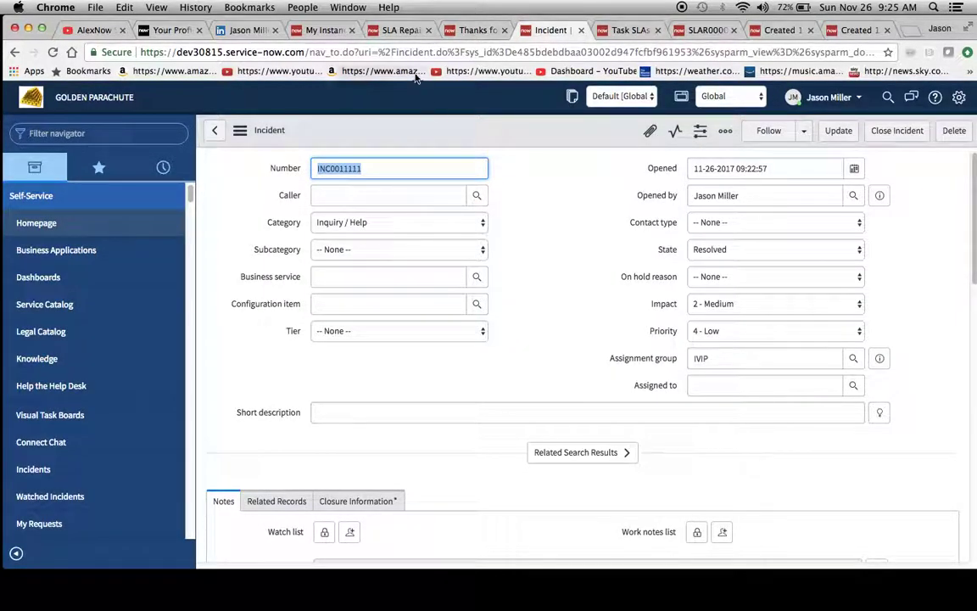
Give the SLA Repair IVIP definition a pause condition of State is On Hold
{"action": "left_click", "coordinate": [469, 30]}
{"action": "left_click", "coordinate": [404, 30]}
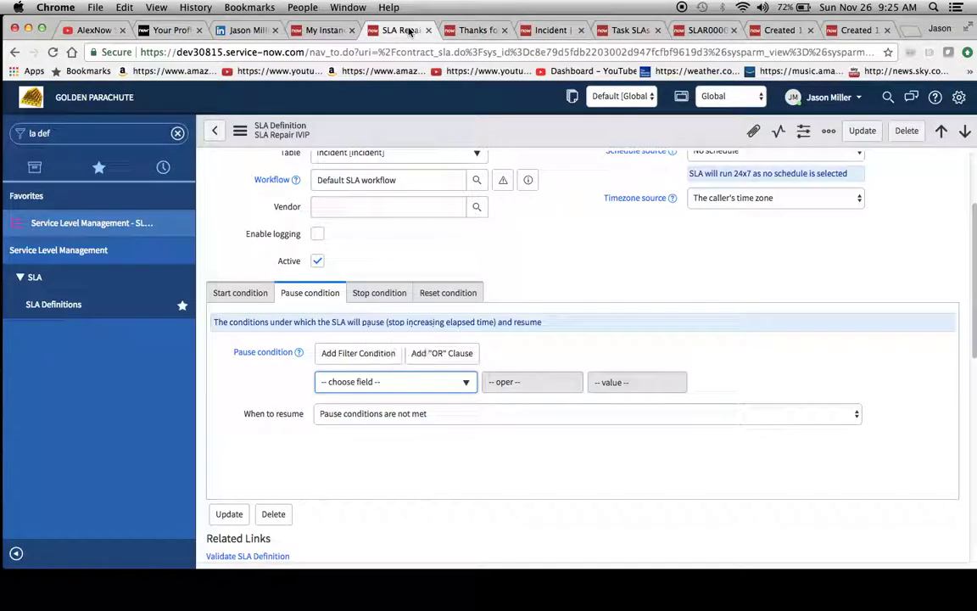
{"action": "left_click", "coordinate": [465, 382]}
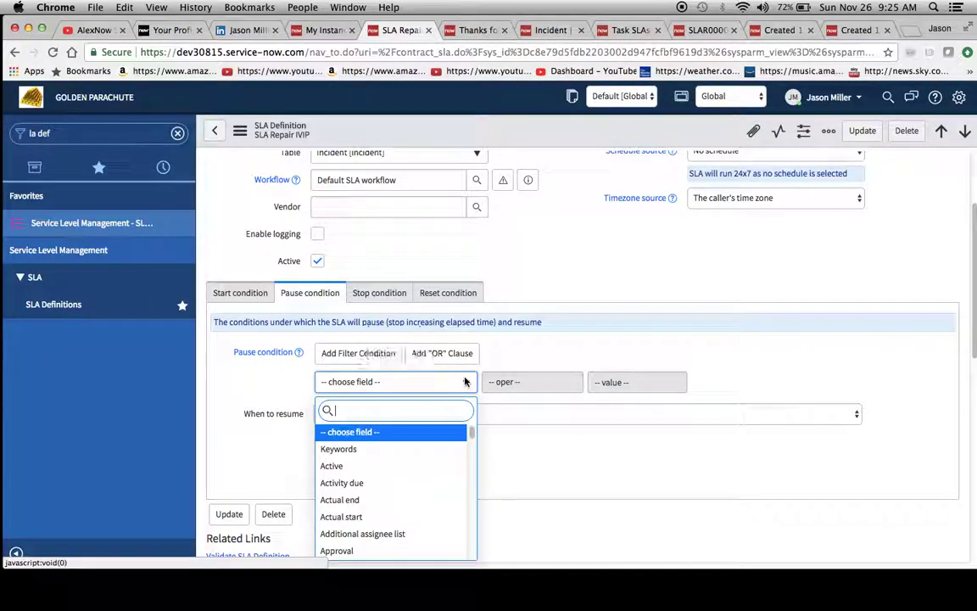
{"action": "type", "text": "state"}
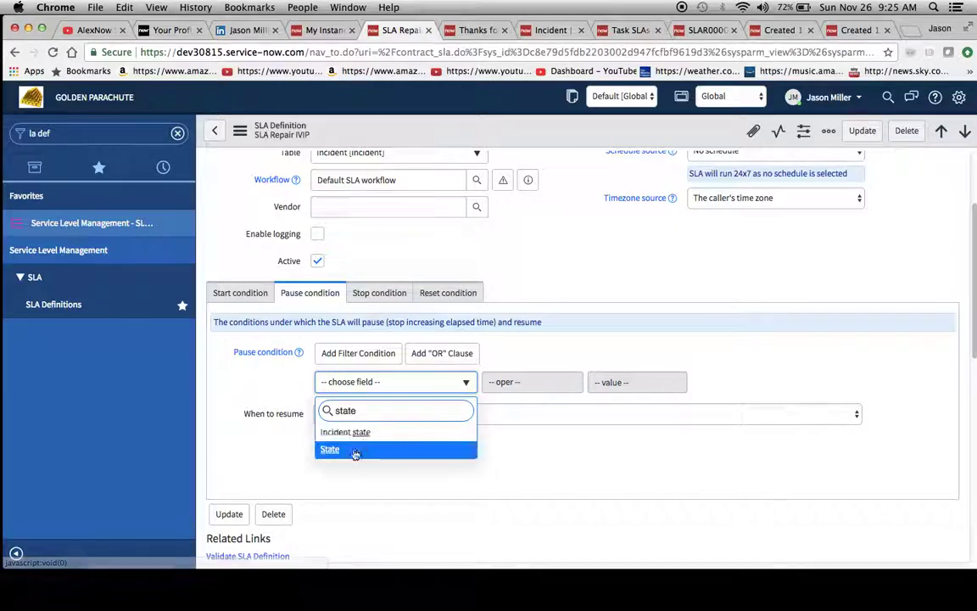
{"action": "left_click", "coordinate": [363, 456]}
{"action": "left_click", "coordinate": [628, 382]}
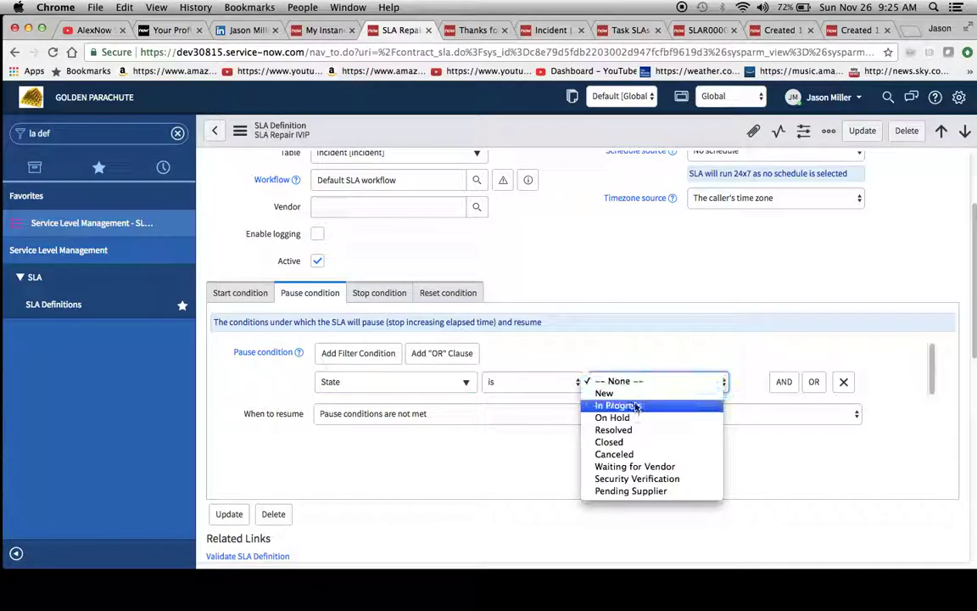
{"action": "left_click", "coordinate": [636, 419]}
Save the SLA definition and go to the Task SLAs list
{"action": "scroll", "coordinate": [582, 306], "scroll_direction": "up", "scroll_amount": 3}
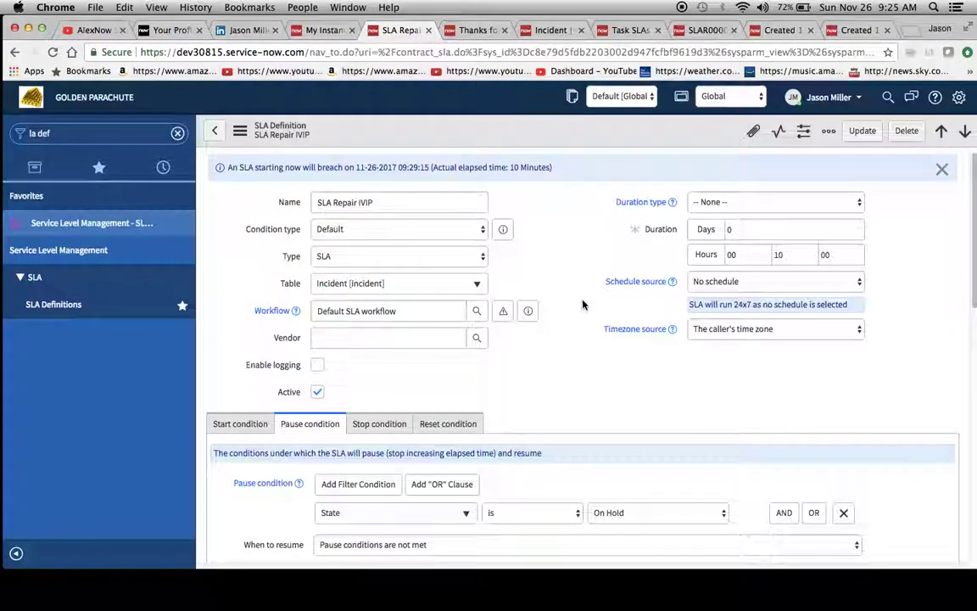
{"action": "left_click", "coordinate": [243, 133]}
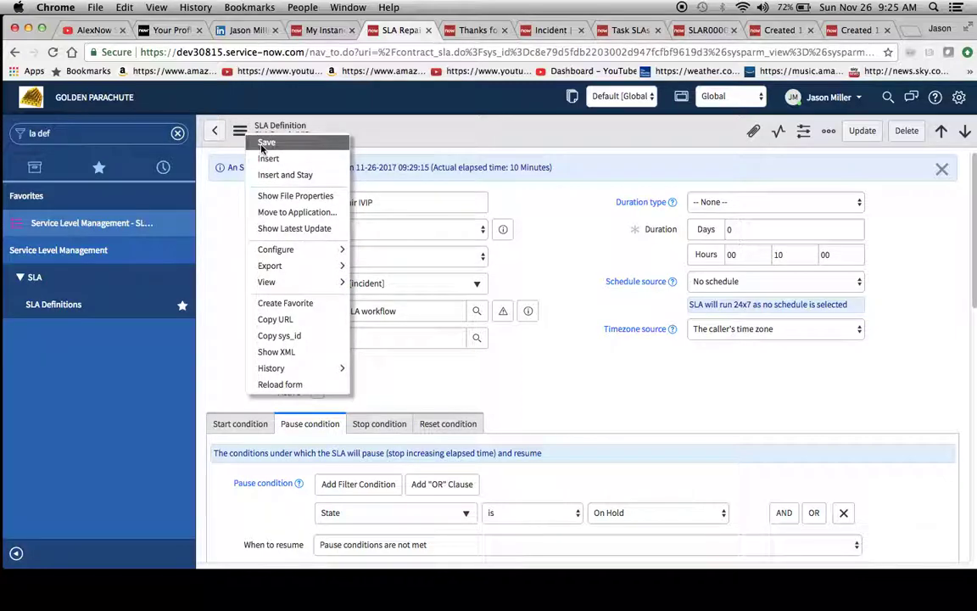
{"action": "left_click", "coordinate": [262, 145]}
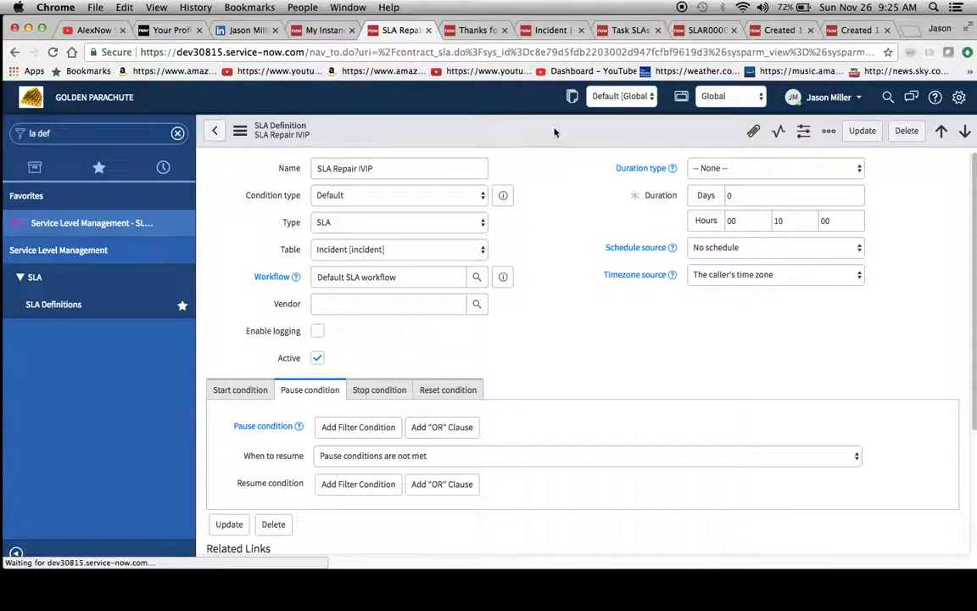
{"action": "left_click", "coordinate": [628, 29]}
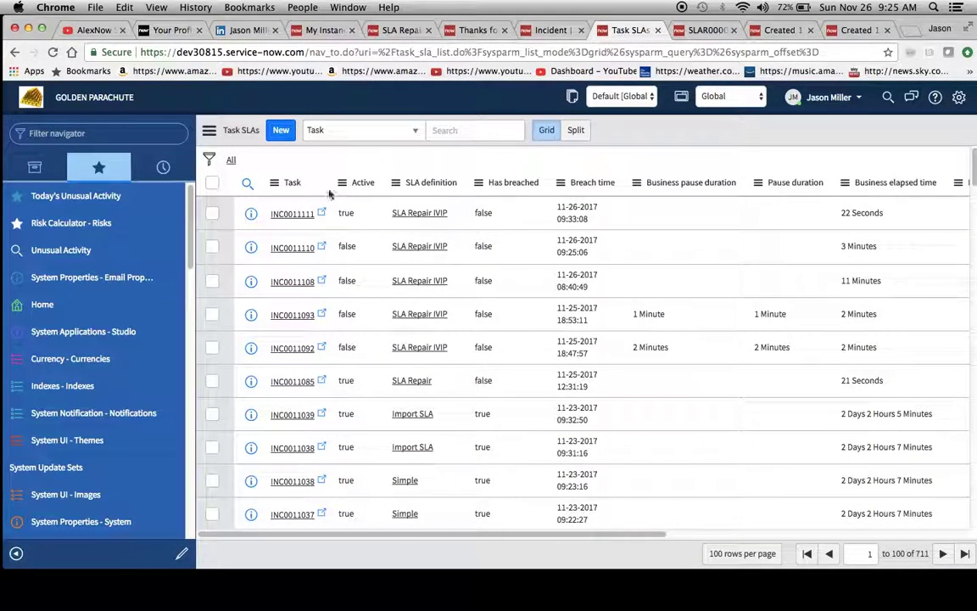
Refresh the Task SLAs list and bring up the INC0011111 task's context menu
{"action": "left_click", "coordinate": [53, 52]}
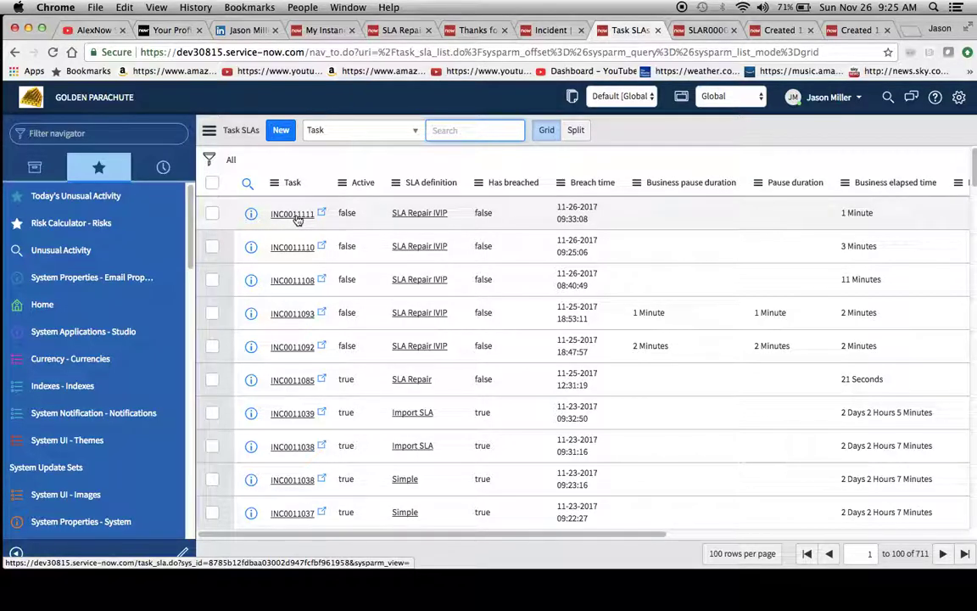
{"action": "right_click", "coordinate": [298, 220]}
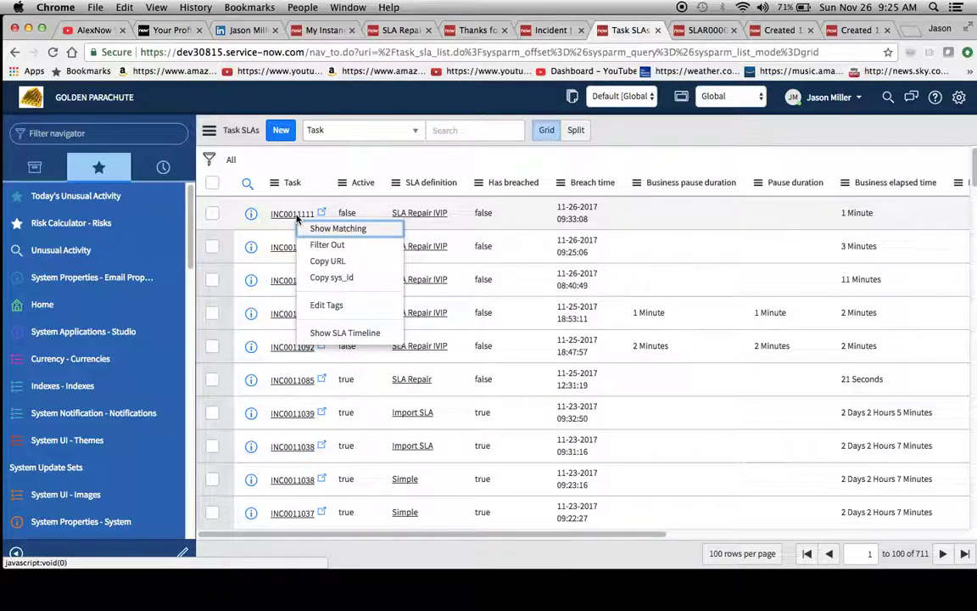
Filter Task SLAs to INC0011111 after rechecking the definition's On Hold pause condition
{"action": "left_click", "coordinate": [337, 231]}
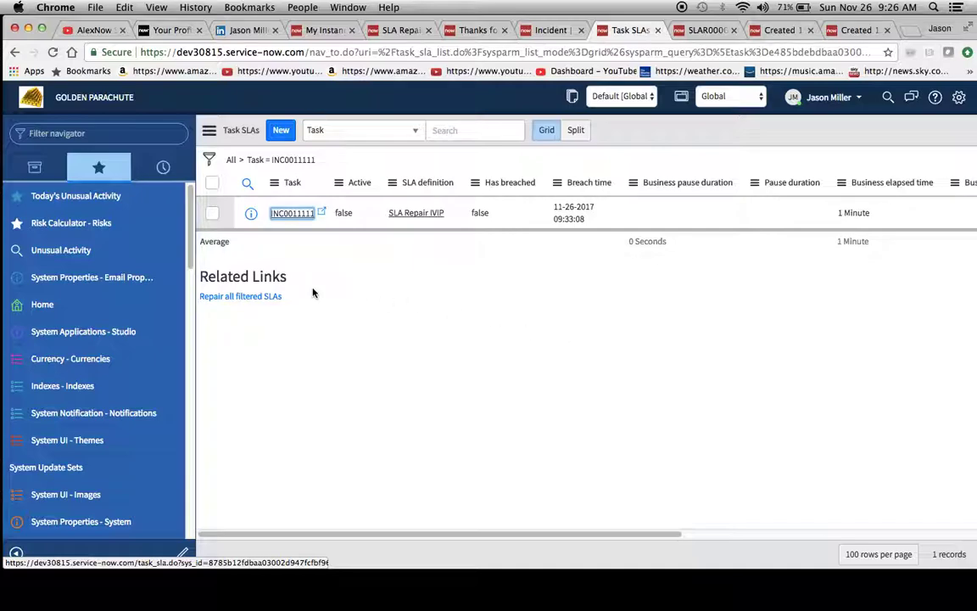
{"action": "left_click", "coordinate": [396, 30]}
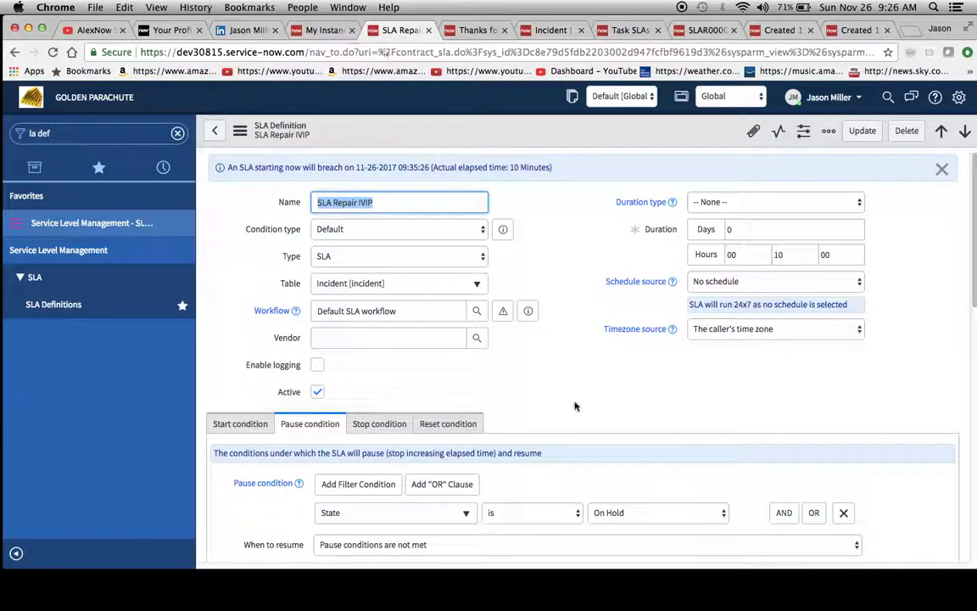
{"action": "scroll", "coordinate": [596, 414], "scroll_direction": "down", "scroll_amount": 3}
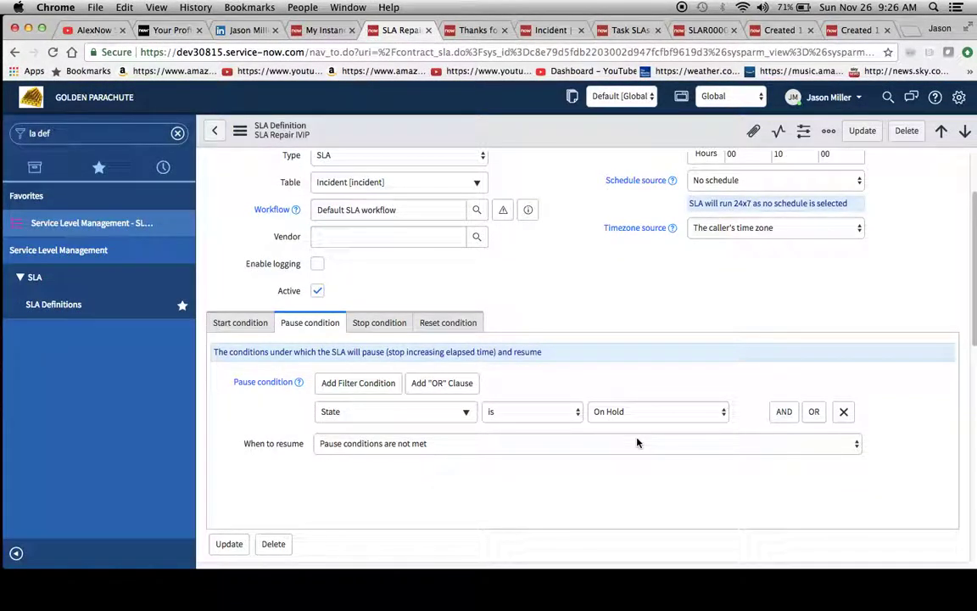
{"action": "scroll", "coordinate": [572, 319], "scroll_direction": "down", "scroll_amount": 10}
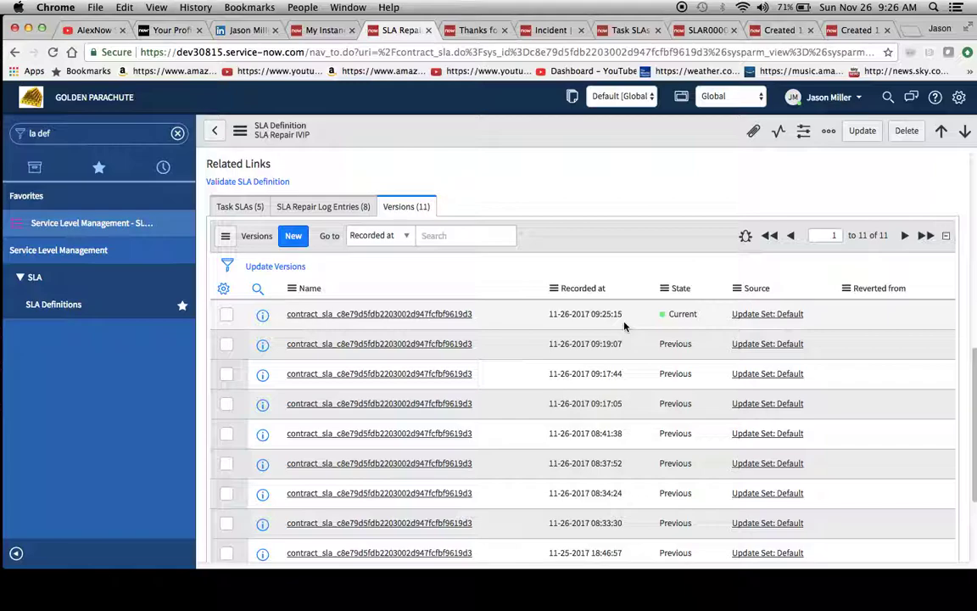
{"action": "scroll", "coordinate": [384, 288], "scroll_direction": "up", "scroll_amount": 15}
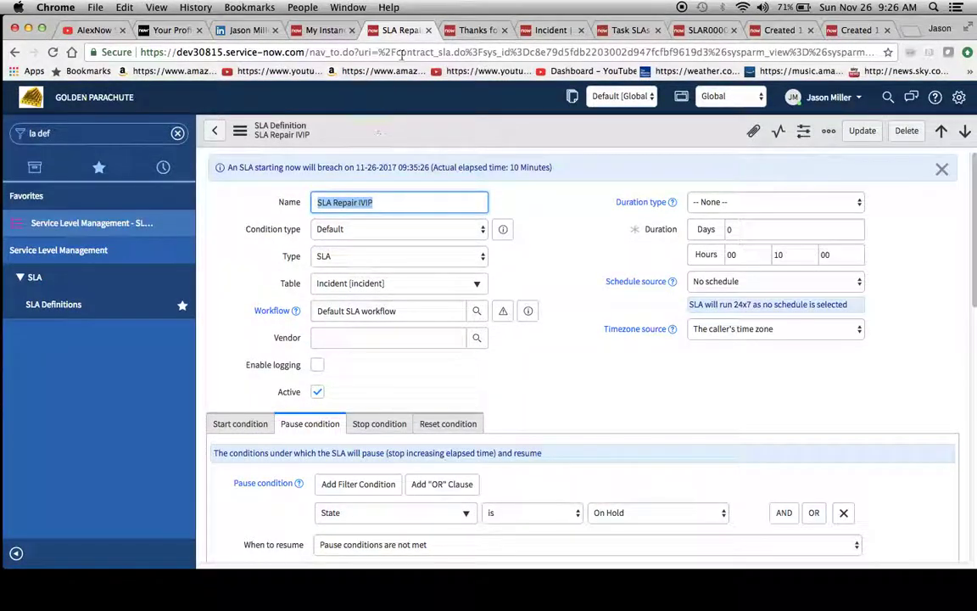
{"action": "left_click", "coordinate": [628, 30]}
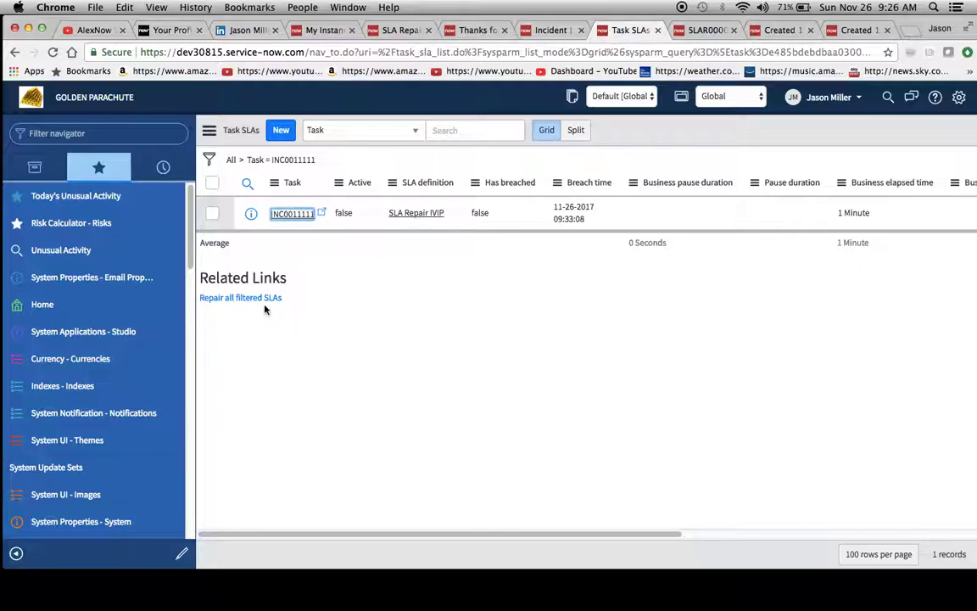
Run Repair all filtered SLAs on the INC0011111 record, confirming and closing the repair window
{"action": "left_click", "coordinate": [229, 298]}
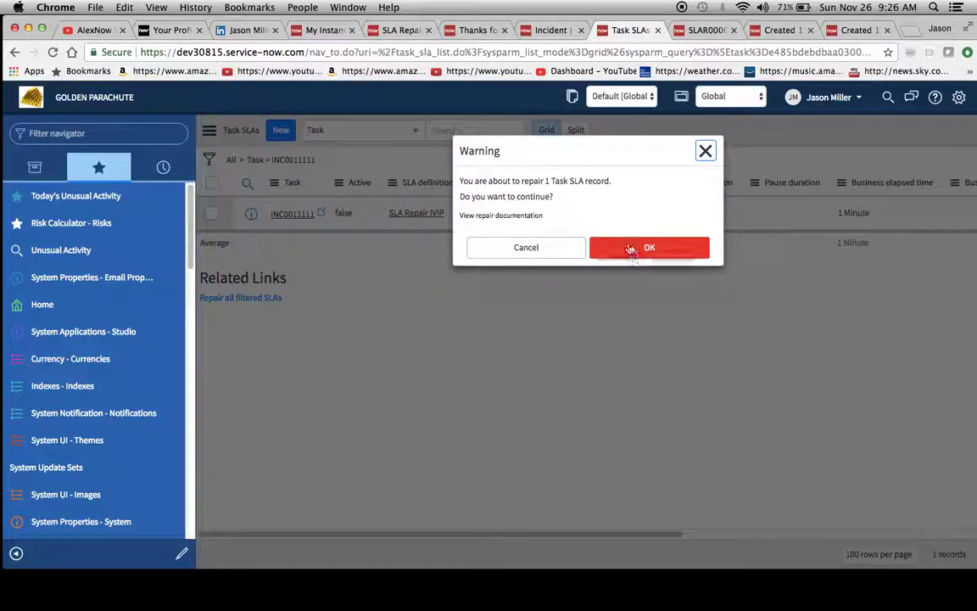
{"action": "left_click", "coordinate": [628, 246]}
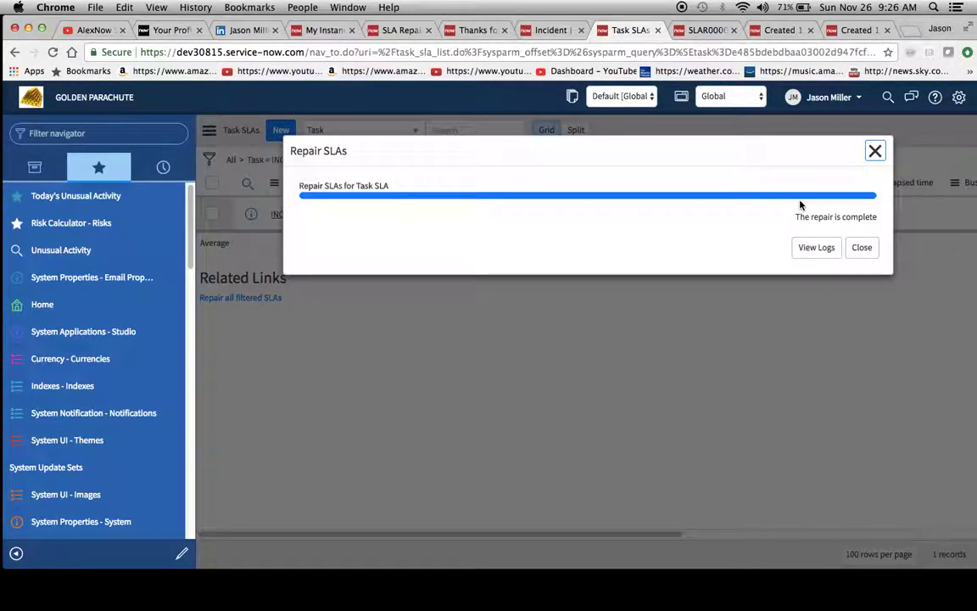
{"action": "left_click", "coordinate": [874, 248]}
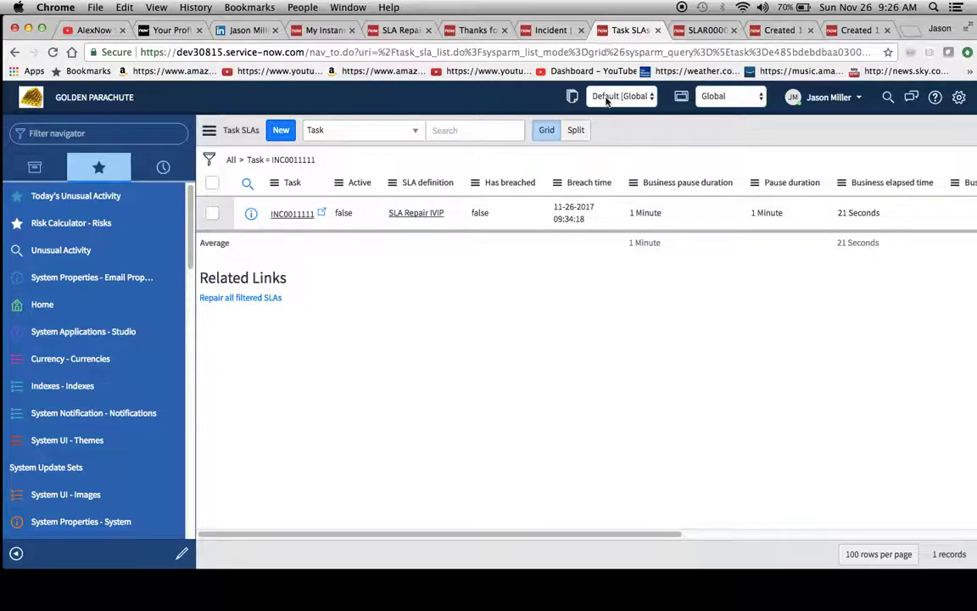
Check INC0011111's Task SLAs related list for the 1 Minute business pause duration
{"action": "left_click", "coordinate": [552, 31]}
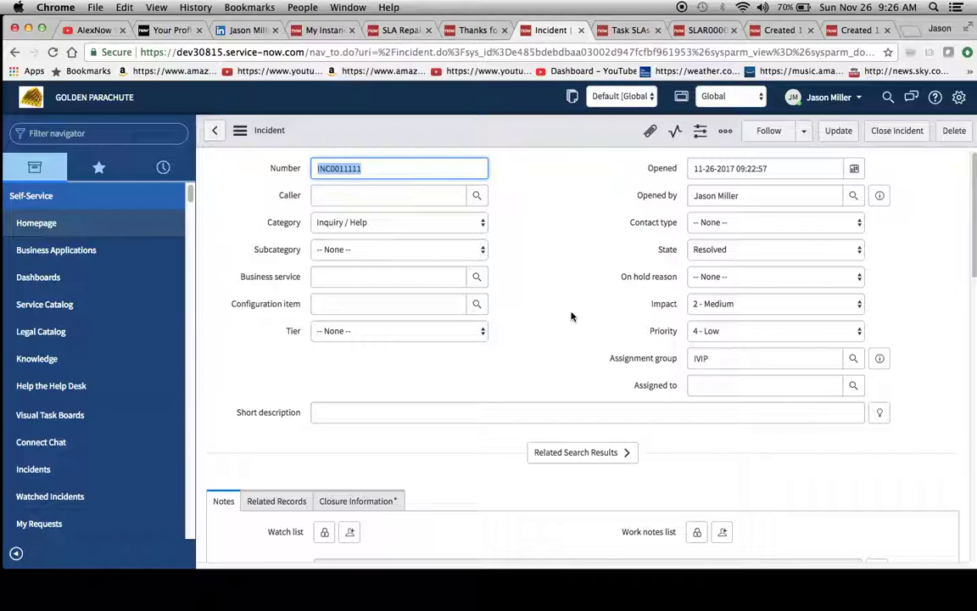
{"action": "scroll", "coordinate": [571, 317], "scroll_direction": "down", "scroll_amount": 15}
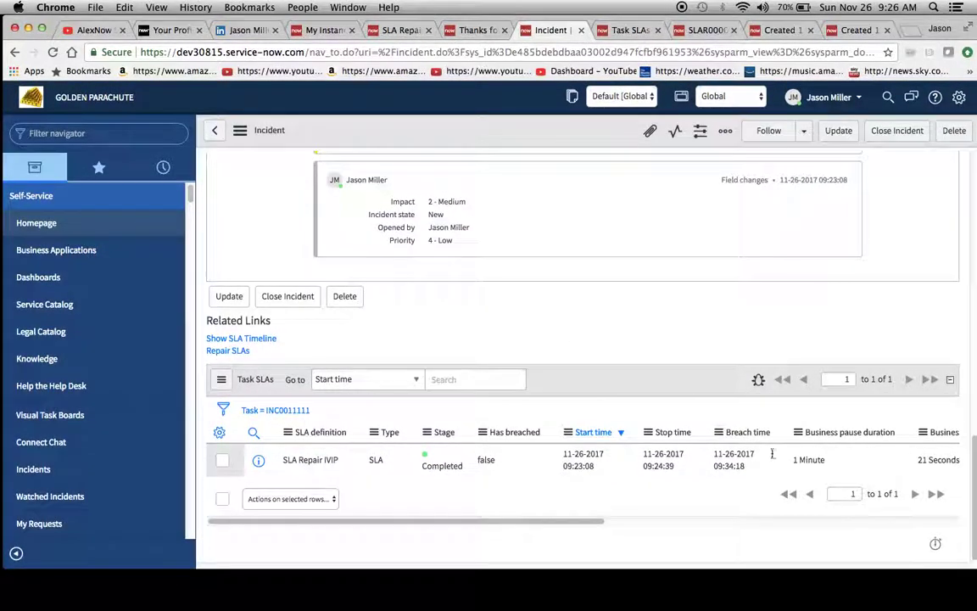
{"action": "scroll", "coordinate": [821, 460], "scroll_direction": "right", "scroll_amount": 3}
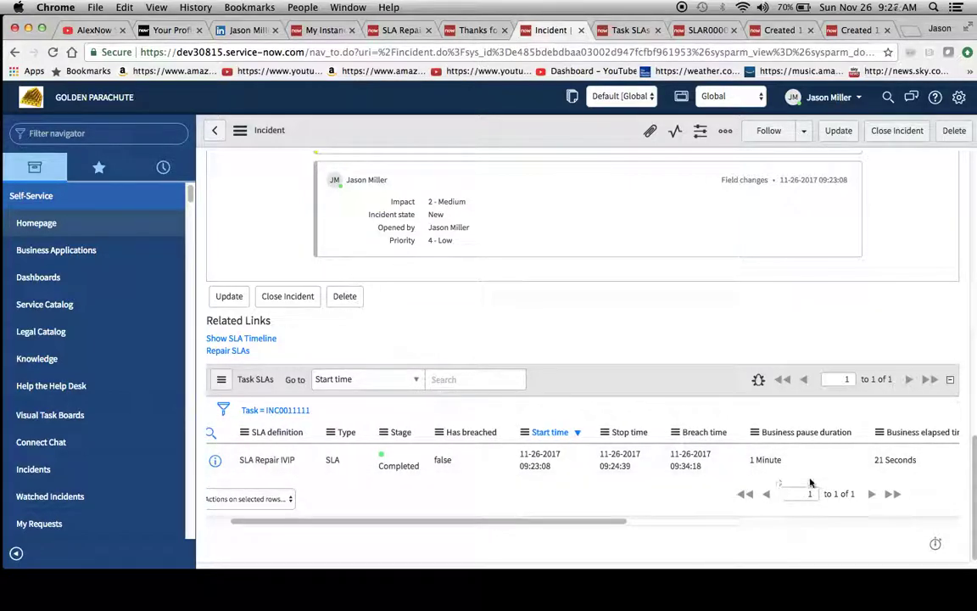
{"action": "scroll", "coordinate": [486, 304], "scroll_direction": "up", "scroll_amount": 15}
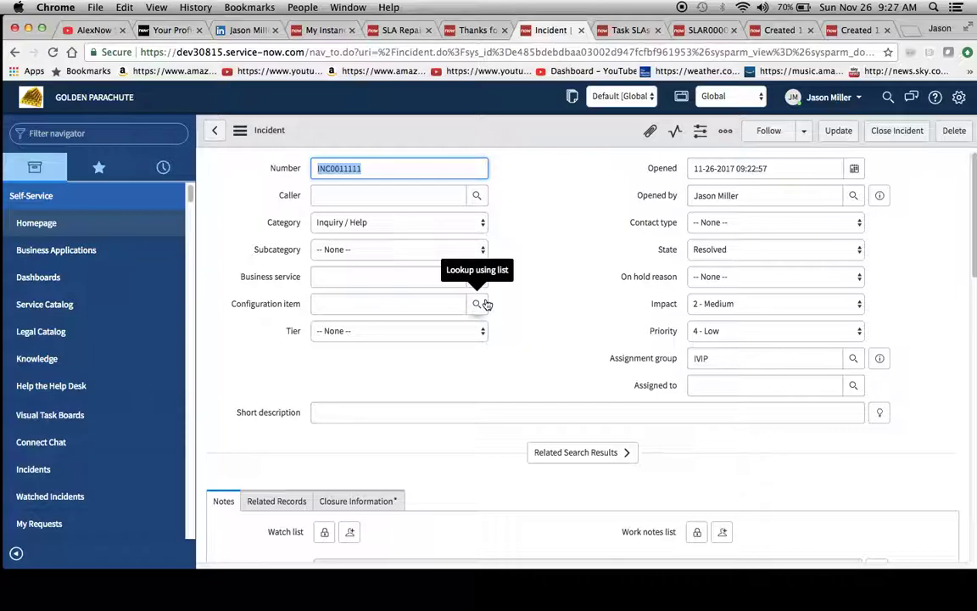
Go to the AlexNow Solutions YouTube channel tab
{"action": "left_click", "coordinate": [82, 30]}
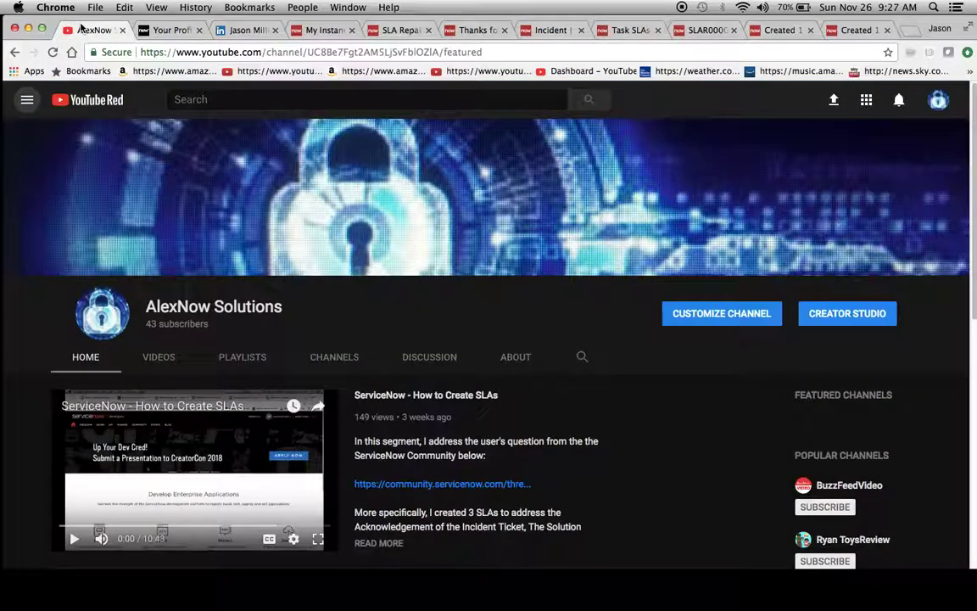